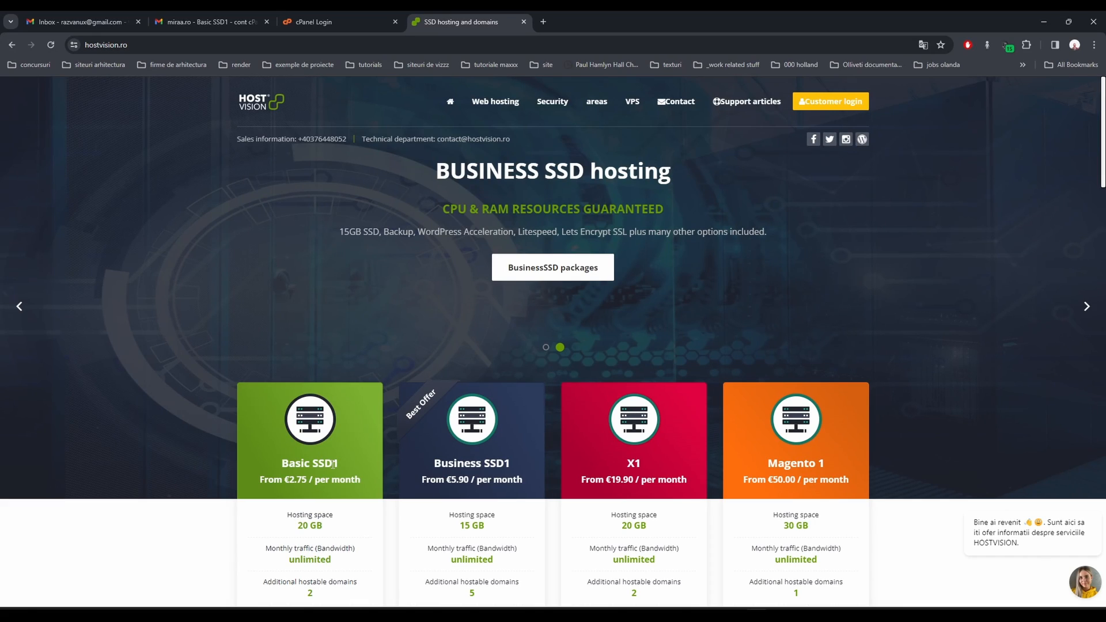
- Review the Basic SSD1 plan against the other hosting packages, including hosting space, free SSL and dedicated IP cost
scroll(333, 464, "down", 1)
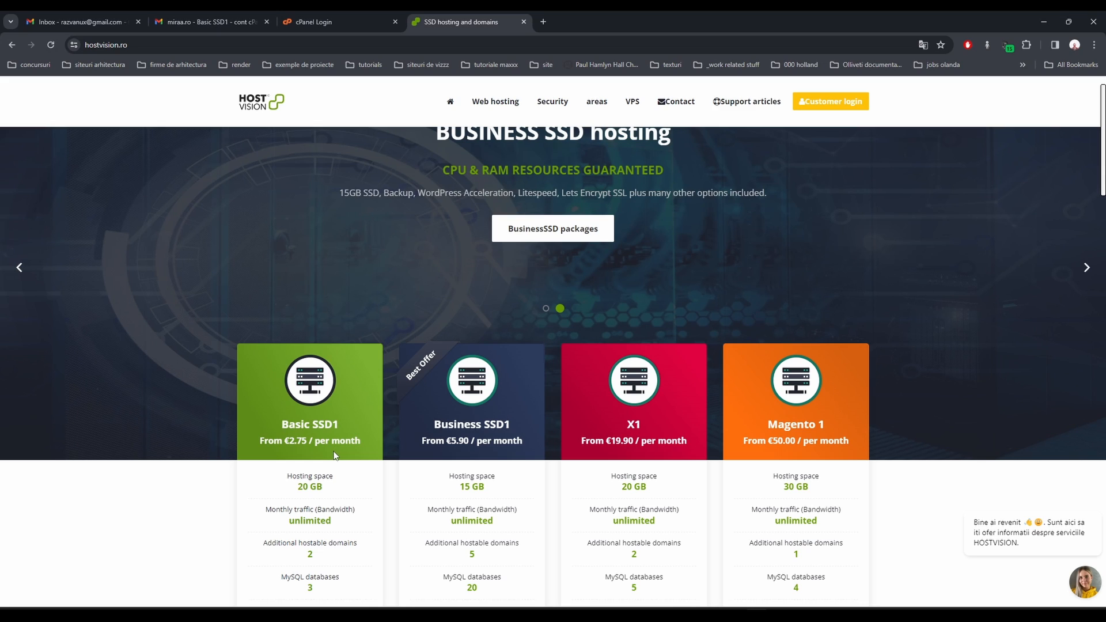
scroll(334, 455, "down", 1)
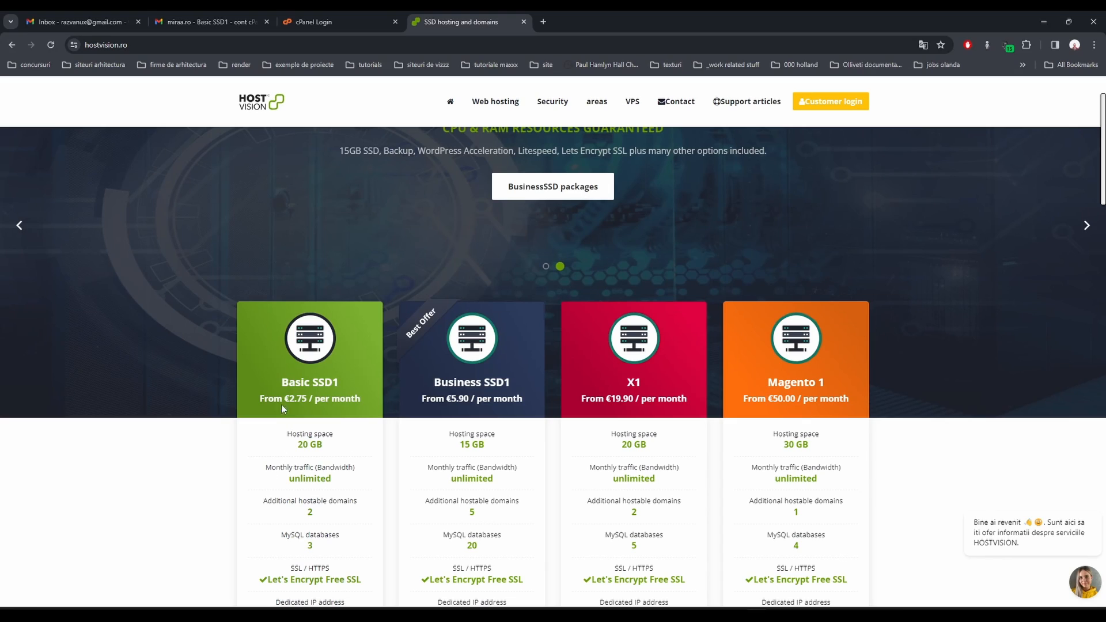
triple_click(305, 438)
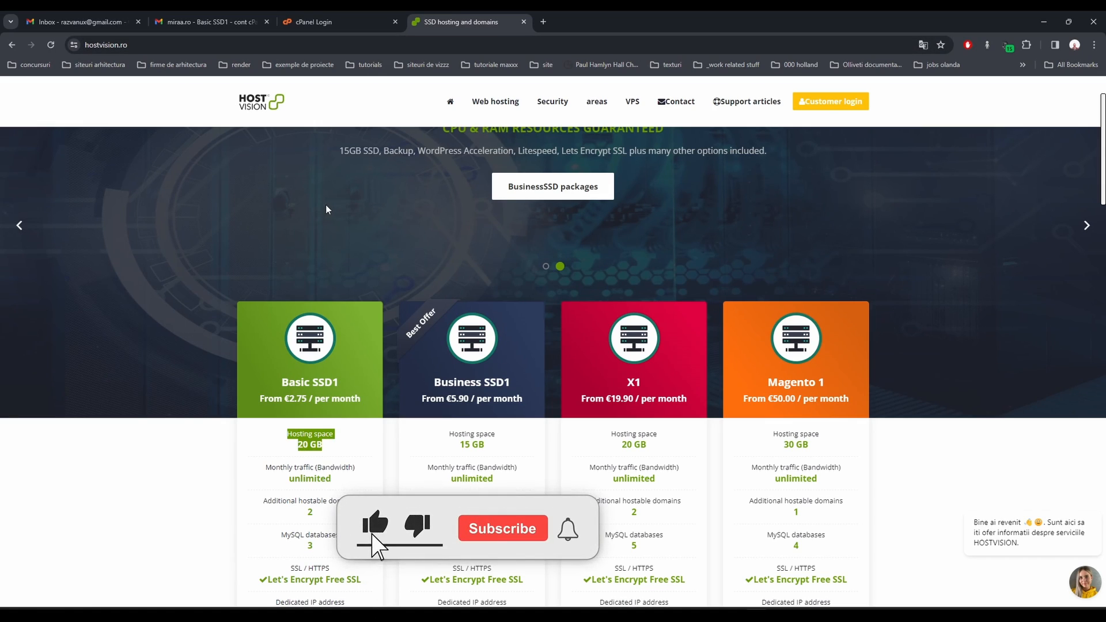
left_click(331, 452)
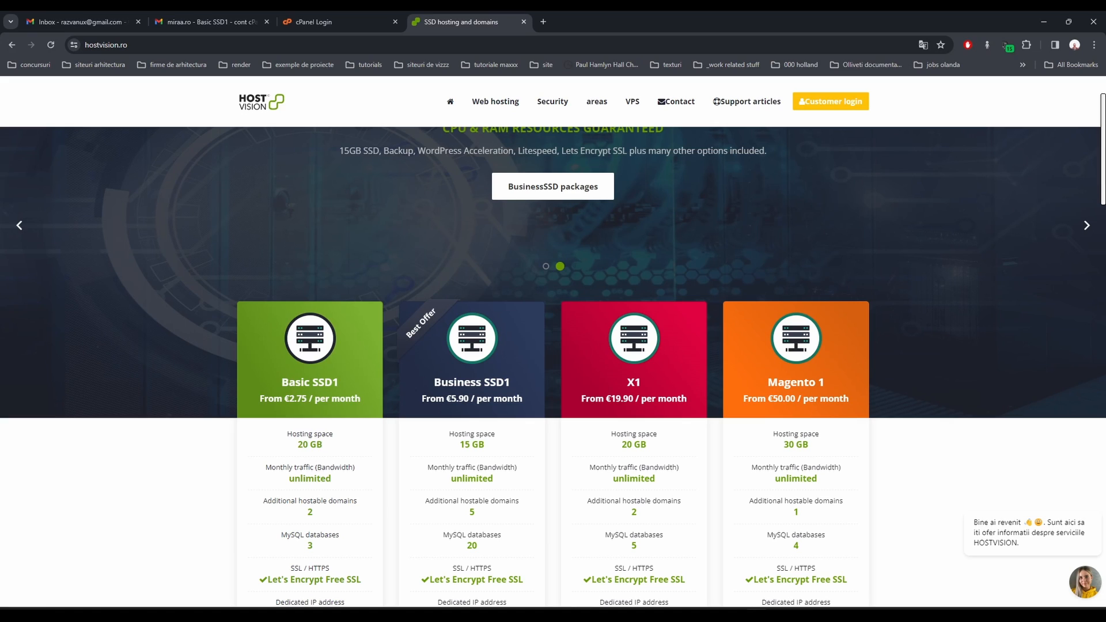
scroll(311, 403, "down", 1)
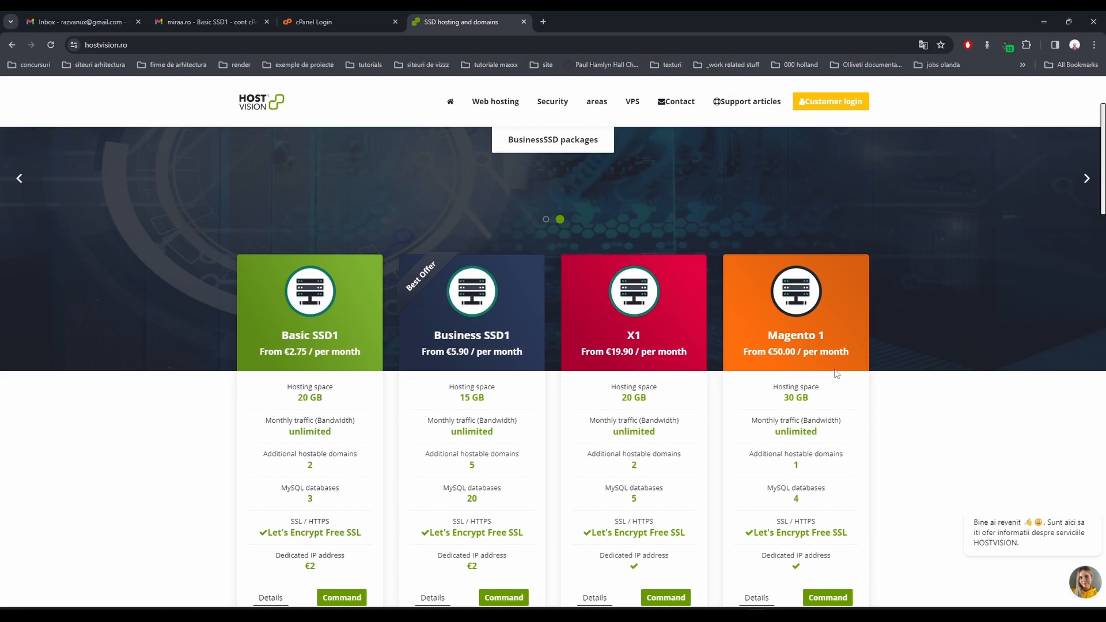
left_click_drag(339, 404, 281, 410)
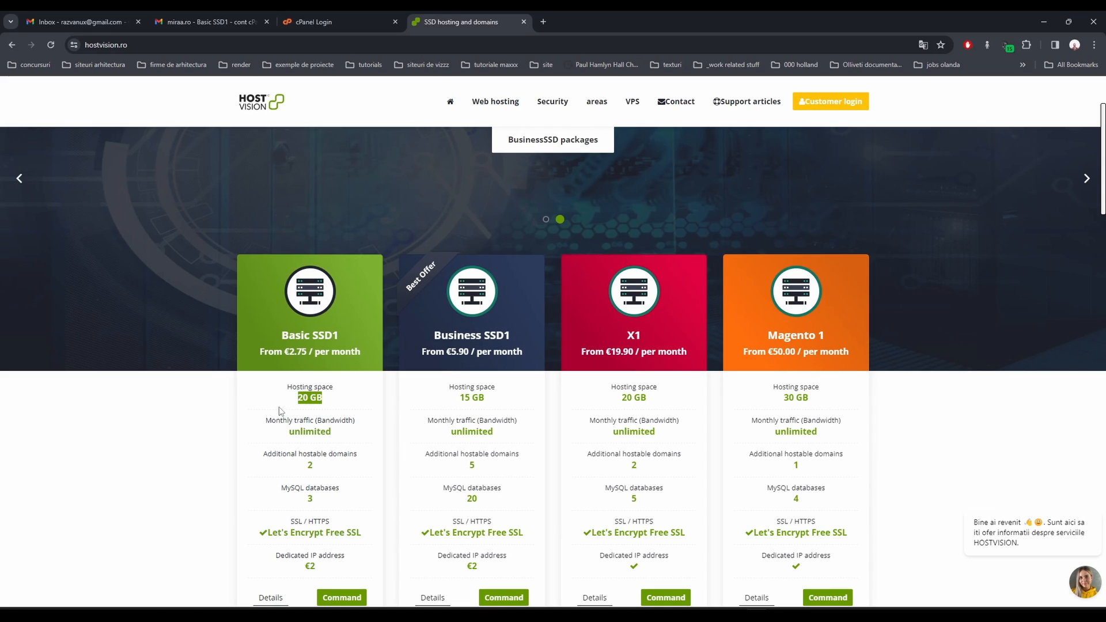
left_click(281, 411)
scroll(323, 403, "down", 2)
scroll(310, 414, "up", 1)
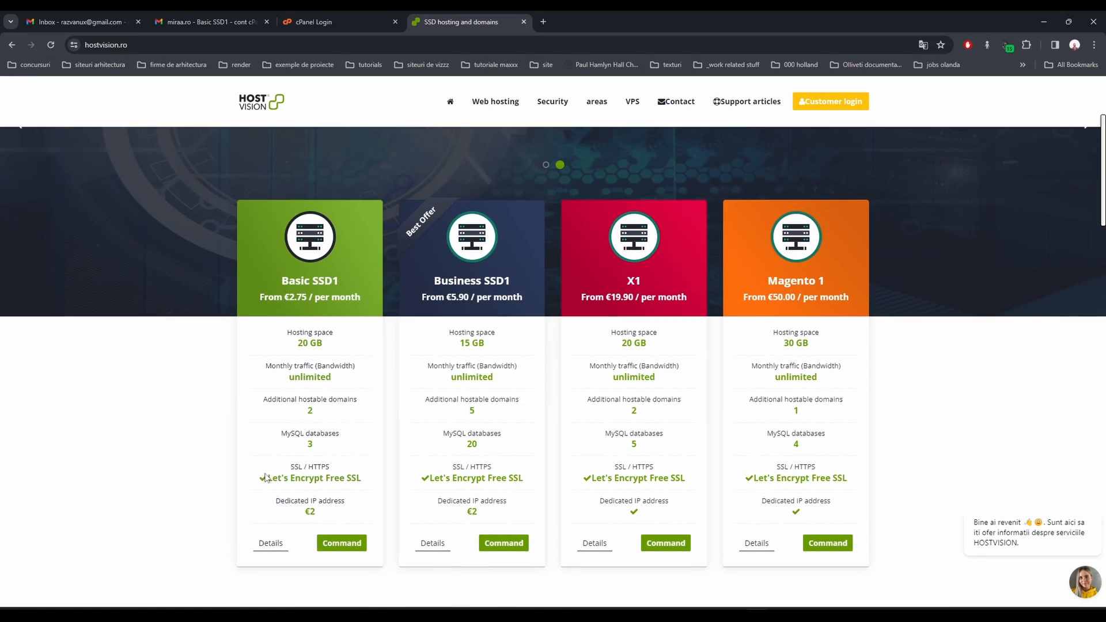
left_click_drag(267, 482, 361, 477)
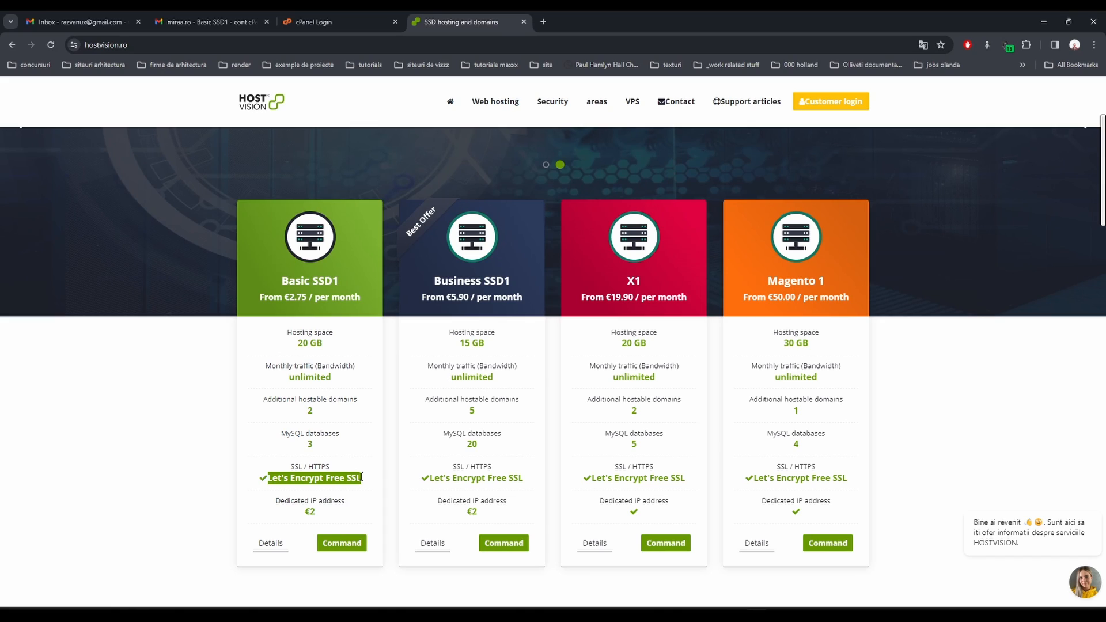
left_click(368, 478)
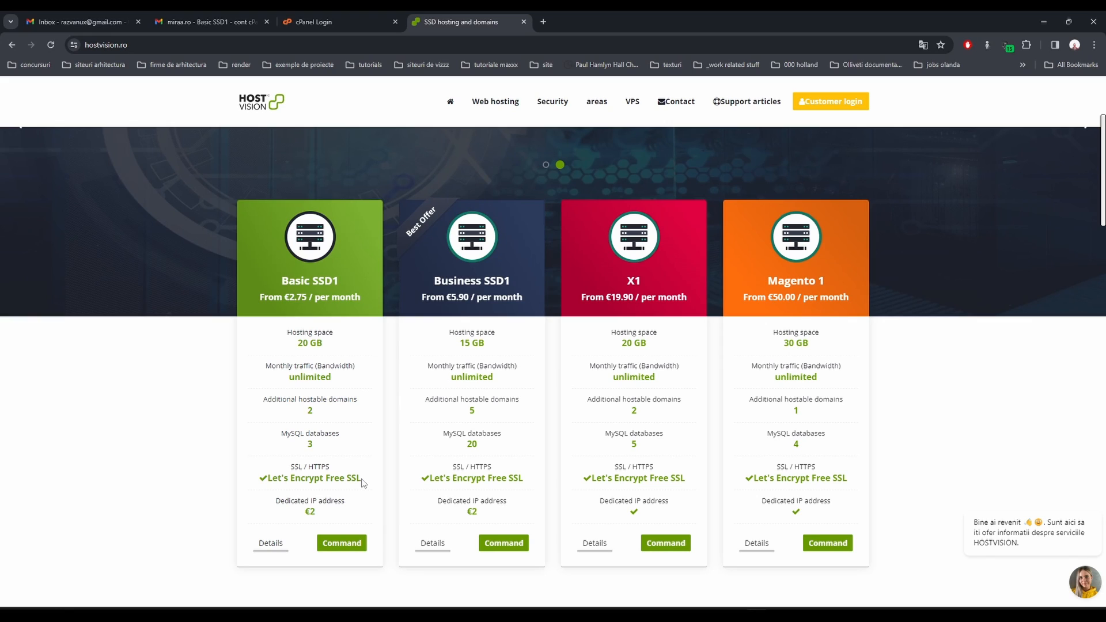
left_click_drag(327, 518, 305, 514)
scroll(364, 512, "up", 3)
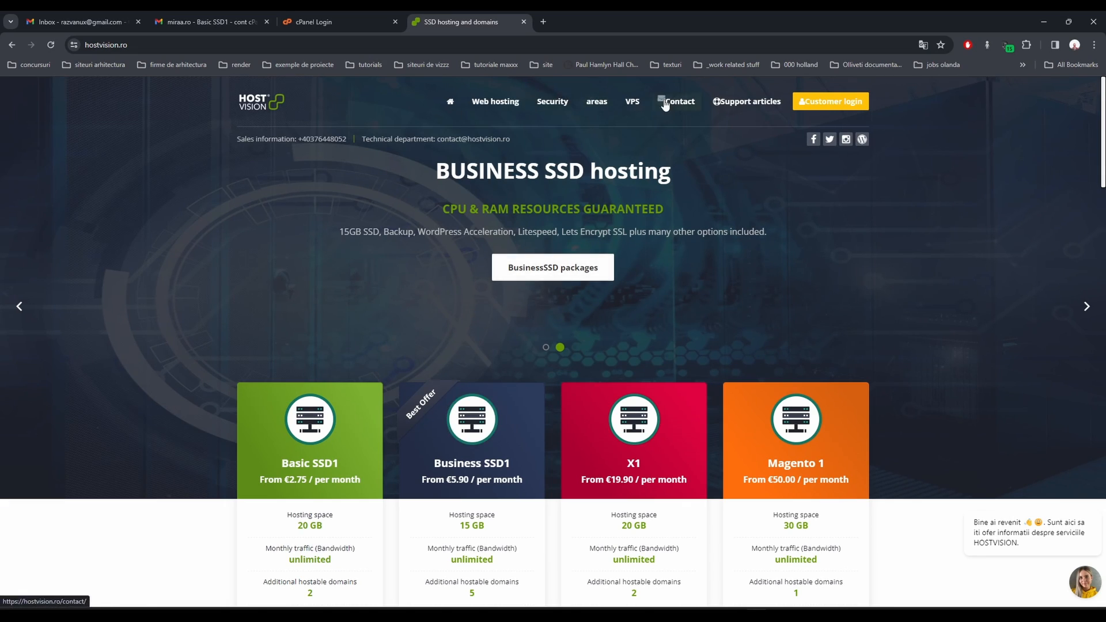
- Open the domain registration page and search for the domain 3dcorner.com
mouse_move(596, 103)
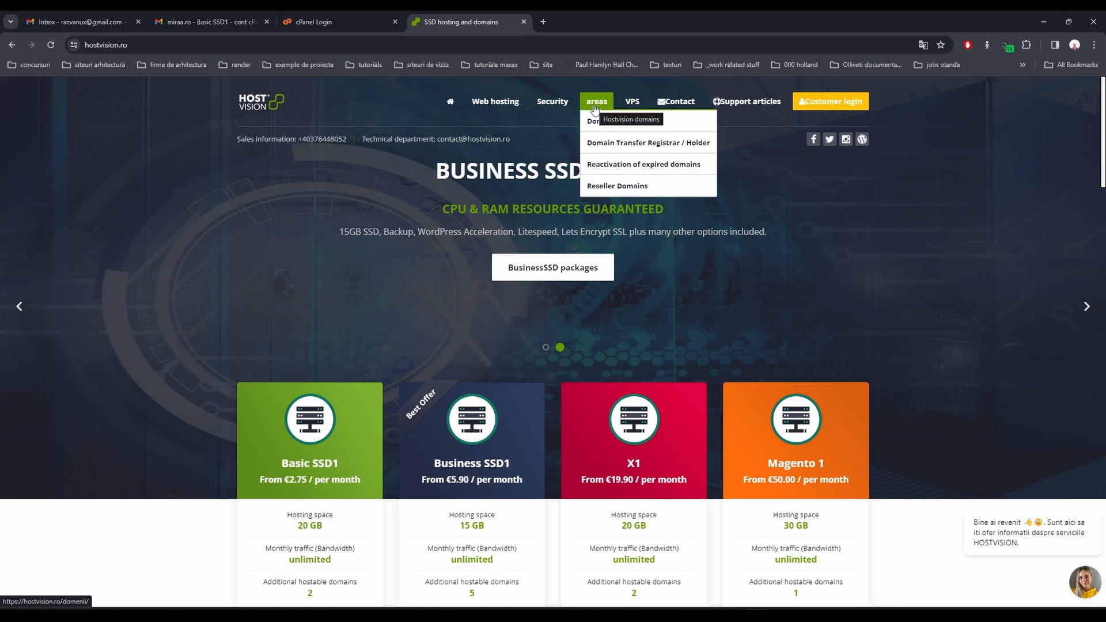
left_click(606, 128)
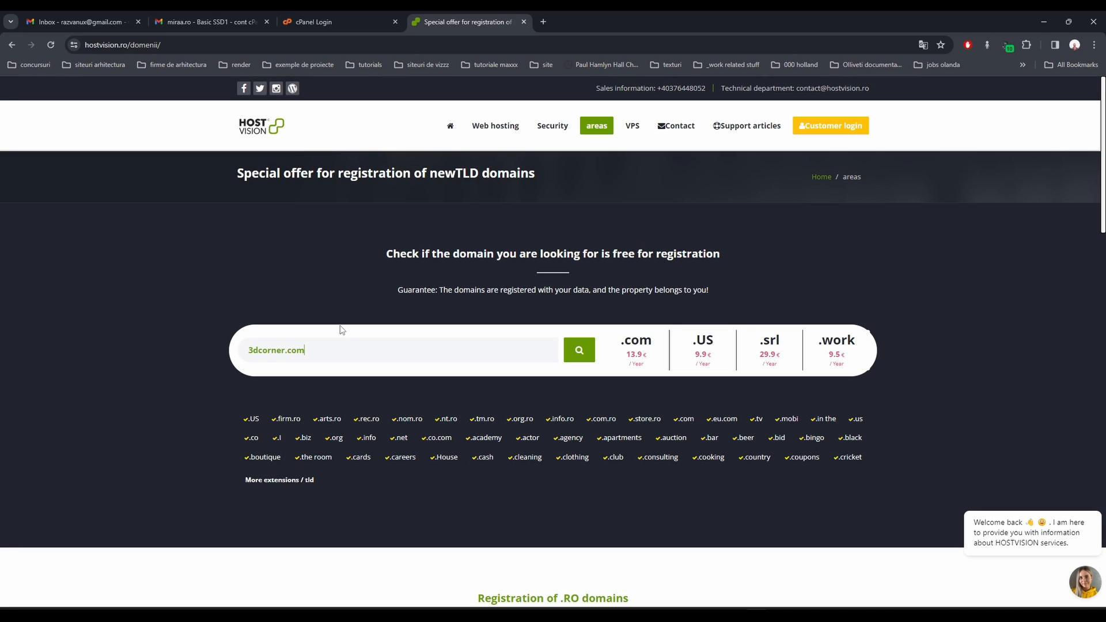
left_click(579, 350)
- Examine the yearly prices of the domain extensions, including .com, .ro and .xyz, in the extension price list
scroll(666, 382, "down", 4)
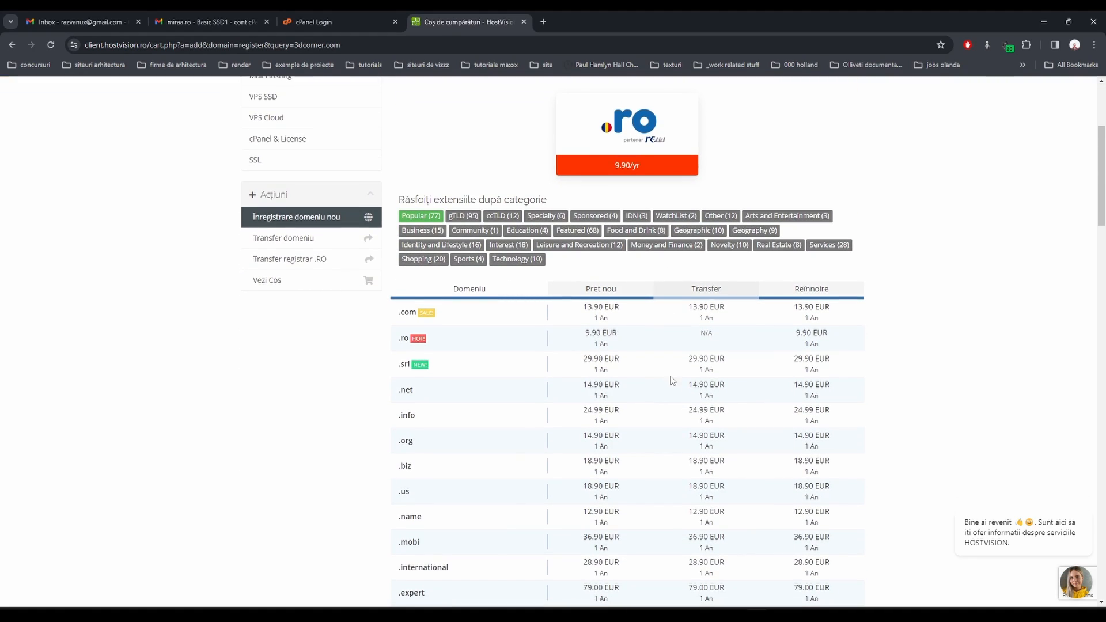
left_click_drag(416, 314, 443, 318)
left_click(458, 322)
scroll(458, 322, "up", 2)
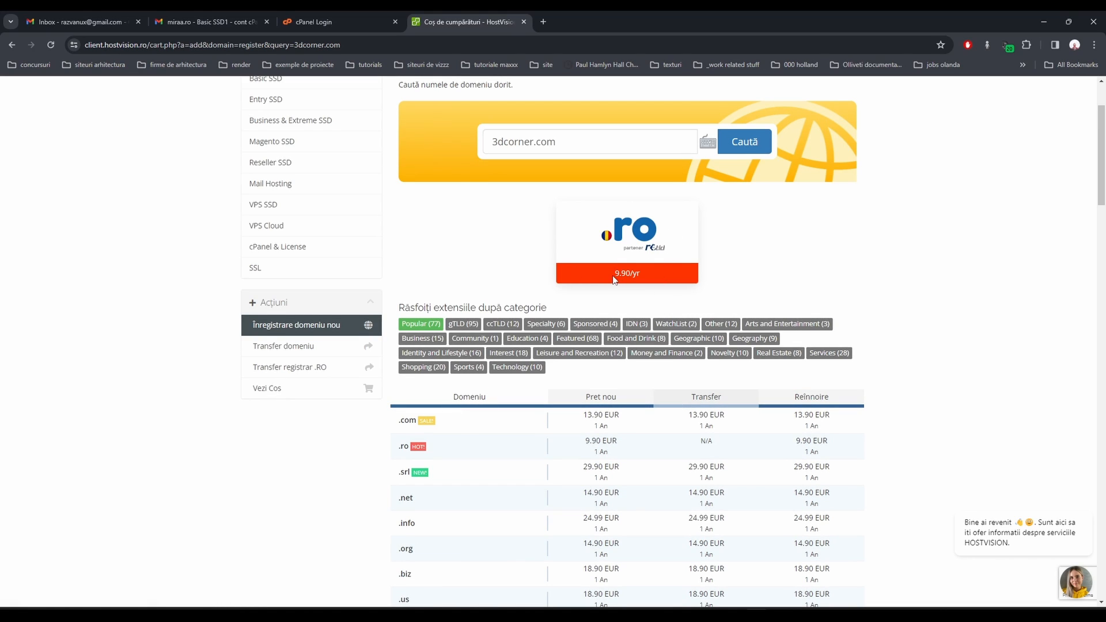
left_click_drag(614, 275, 650, 278)
scroll(429, 444, "down", 3)
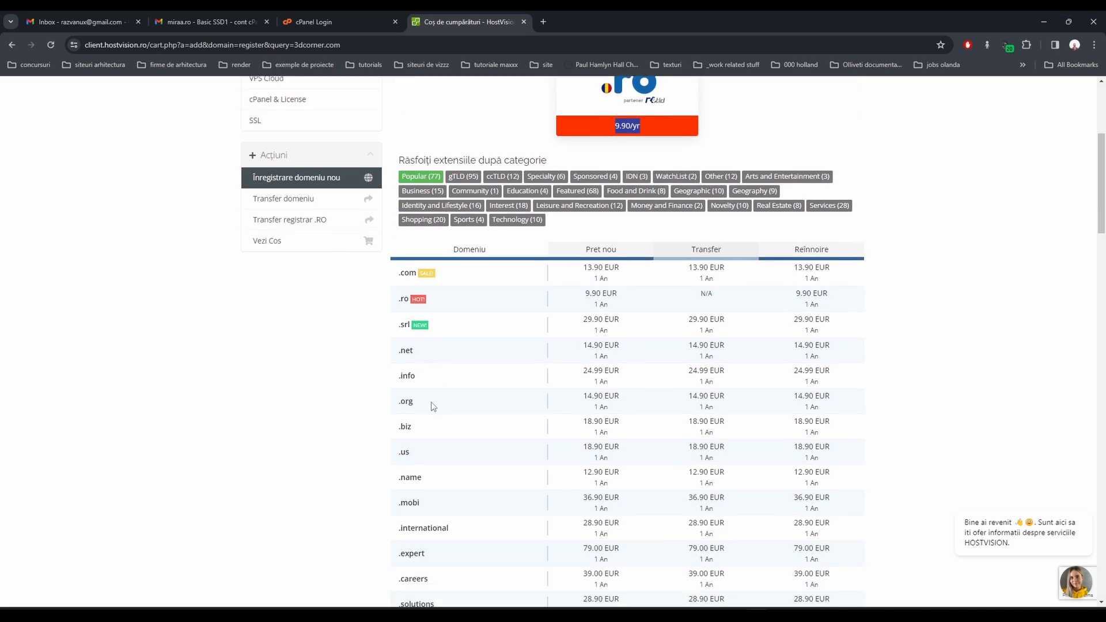
scroll(461, 455, "down", 3)
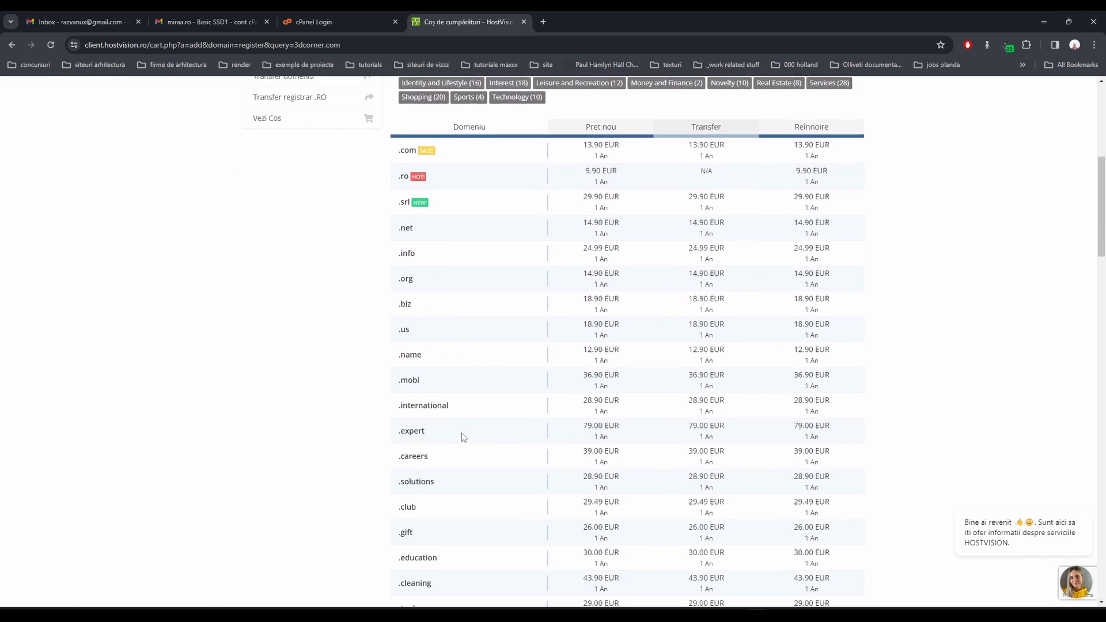
scroll(420, 469, "down", 5)
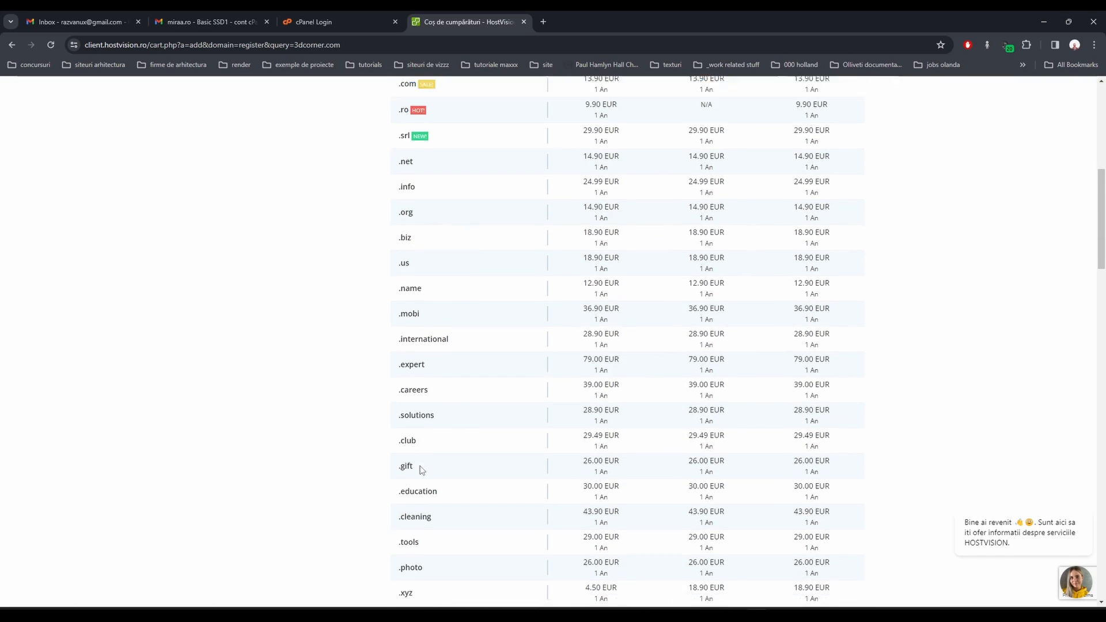
scroll(421, 464, "up", 1)
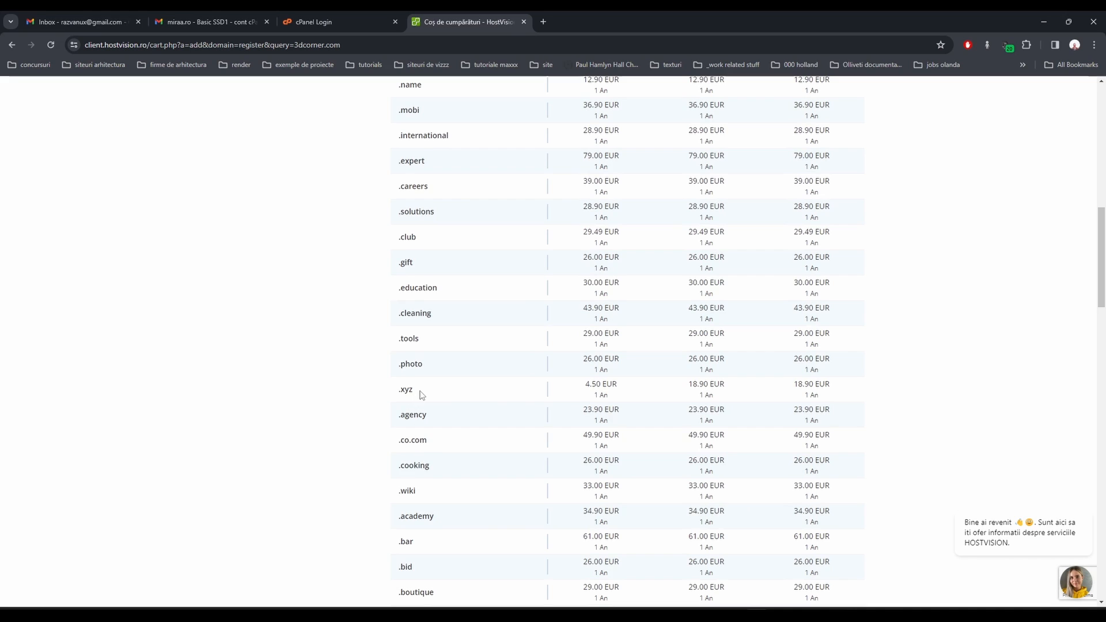
left_click_drag(418, 394, 373, 395)
- Change the domain search to 3dcorner.xyz and check its availability
scroll(374, 395, "up", 12)
left_click(660, 256)
key("BackSpace")
key("BackSpace")
key("BackSpace")
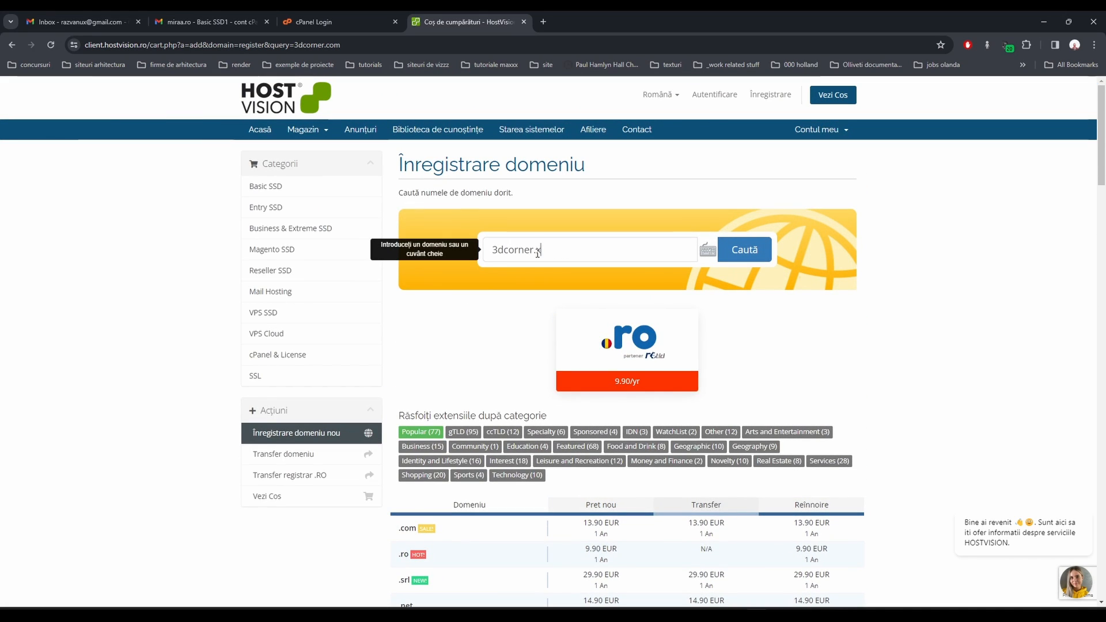
type("xwz")
left_click_drag(666, 310, 727, 312)
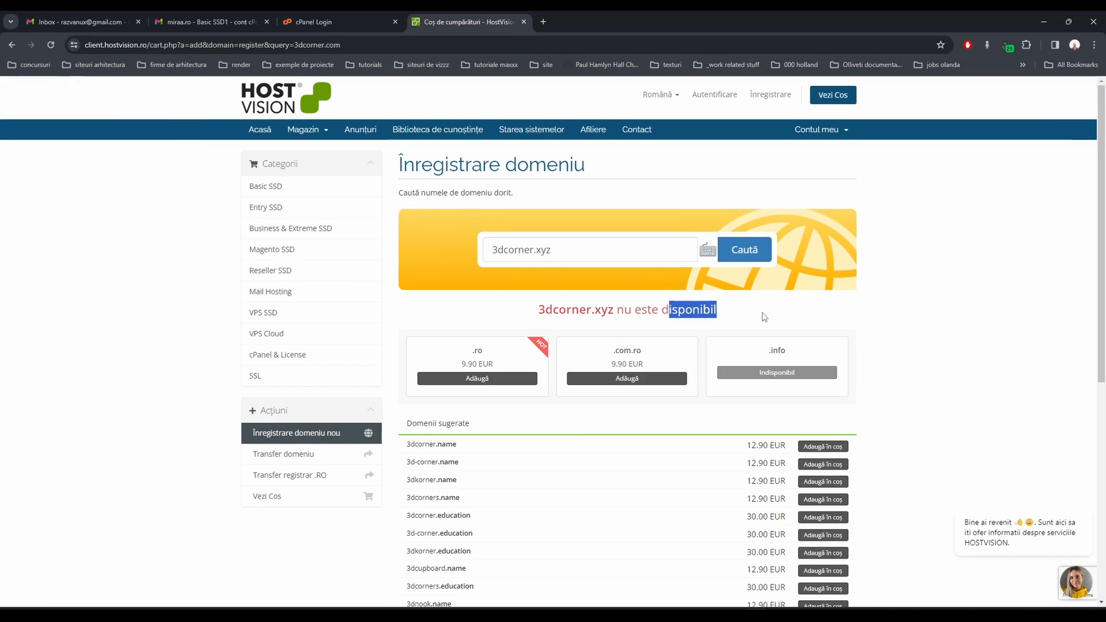
- Translate the results page into English and review the suggested alternative domains and their prices
right_click(752, 283)
left_click(807, 459)
scroll(501, 401, "down", 1)
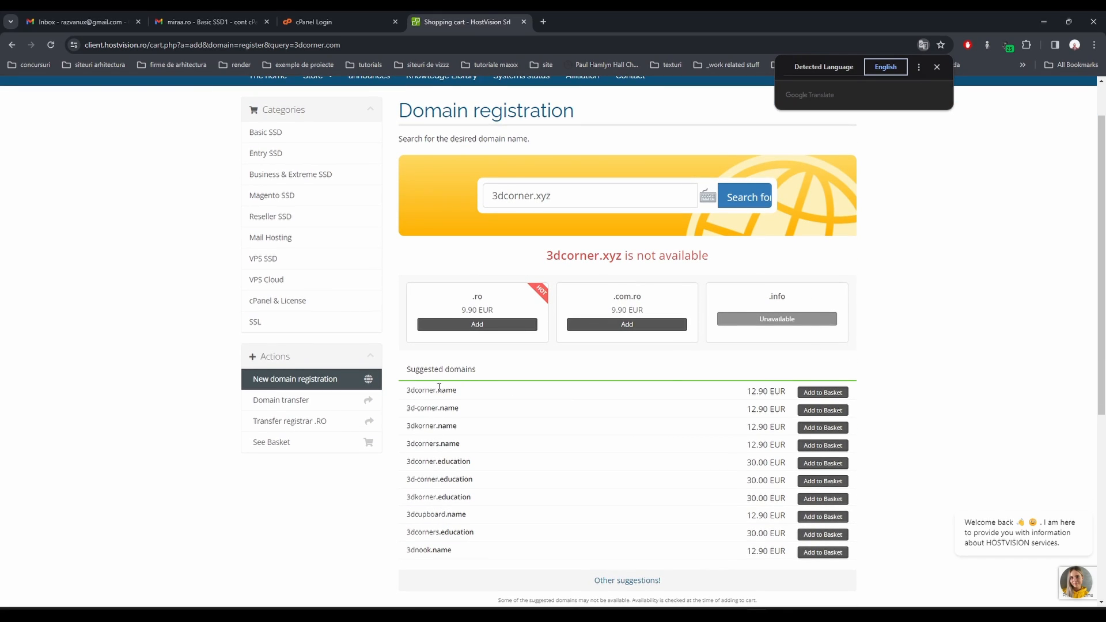
left_click_drag(441, 391, 511, 395)
left_click_drag(755, 391, 793, 393)
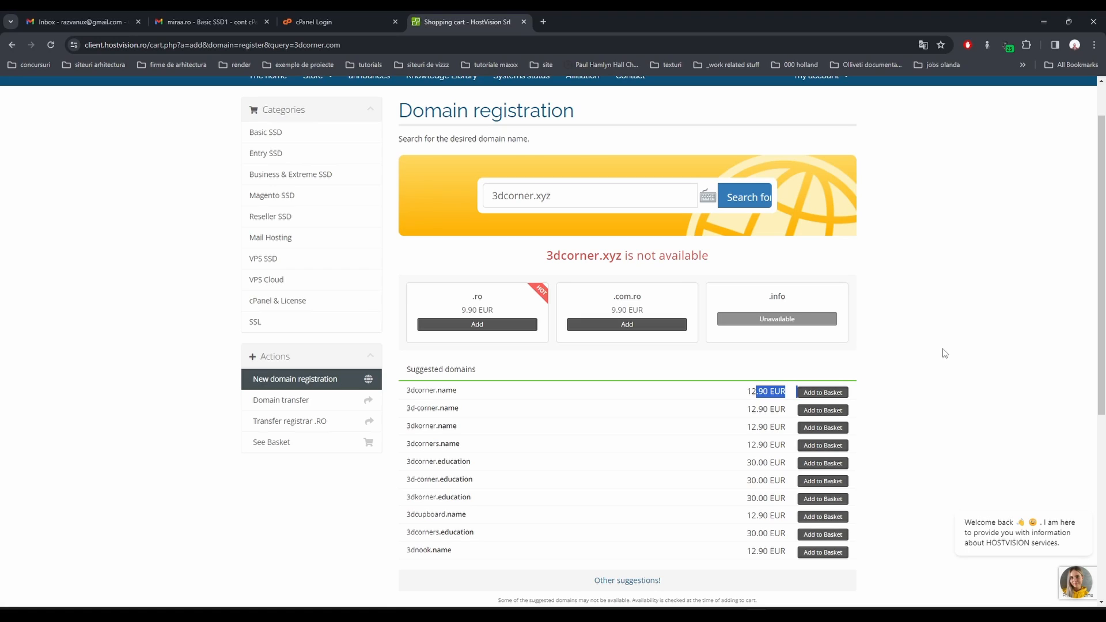
left_click_drag(615, 299, 658, 302)
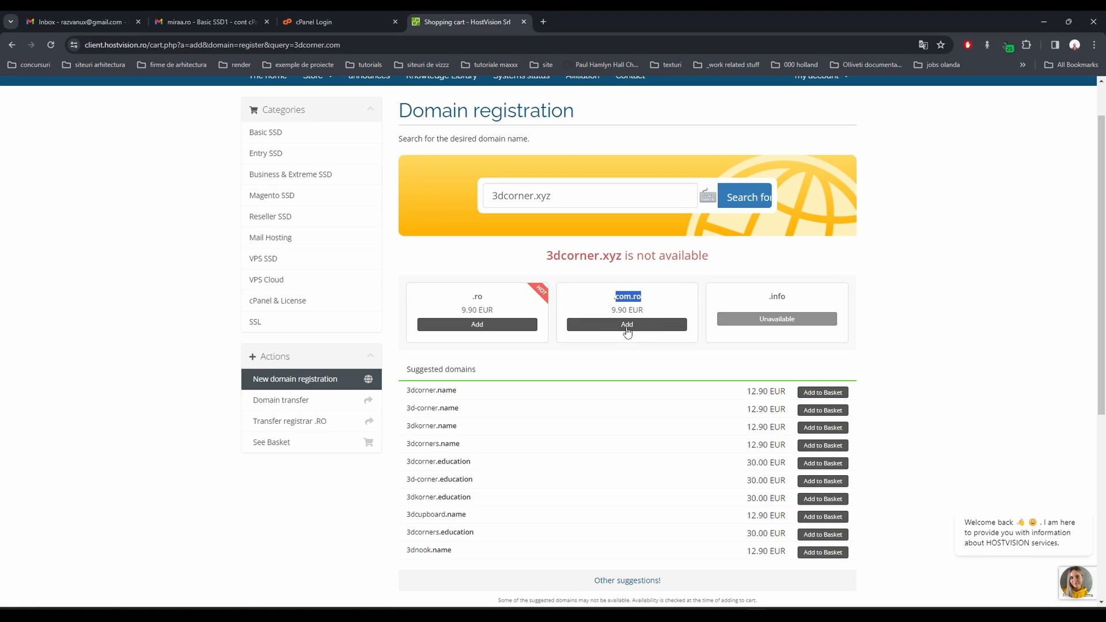
scroll(648, 377, "up", 1)
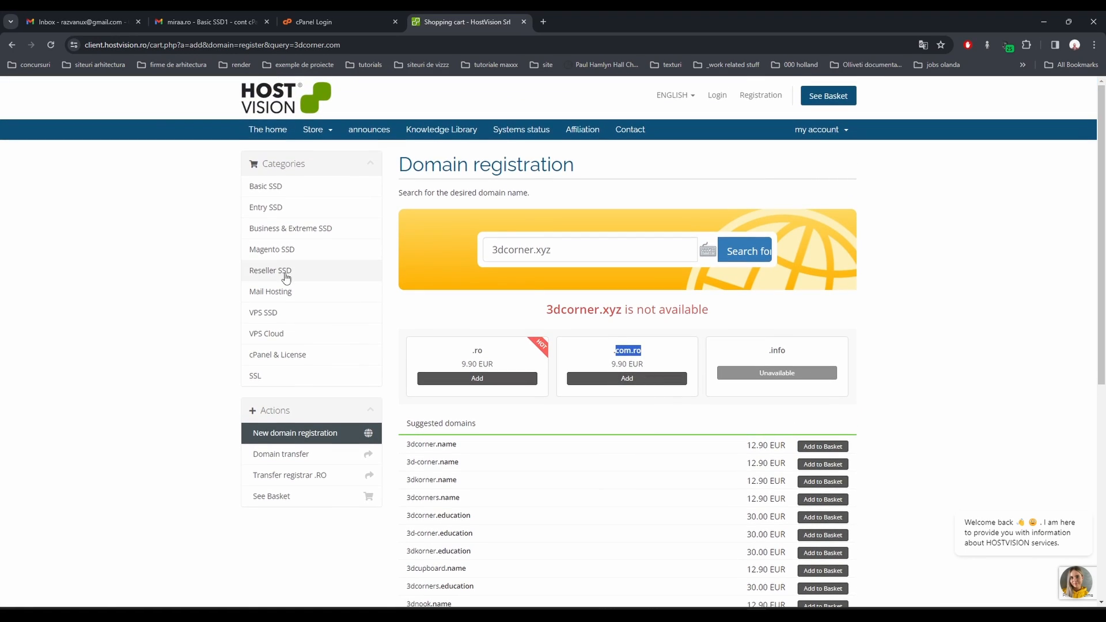
- Return to the domain offer page and open the overview of web hosting plans
left_click(12, 44)
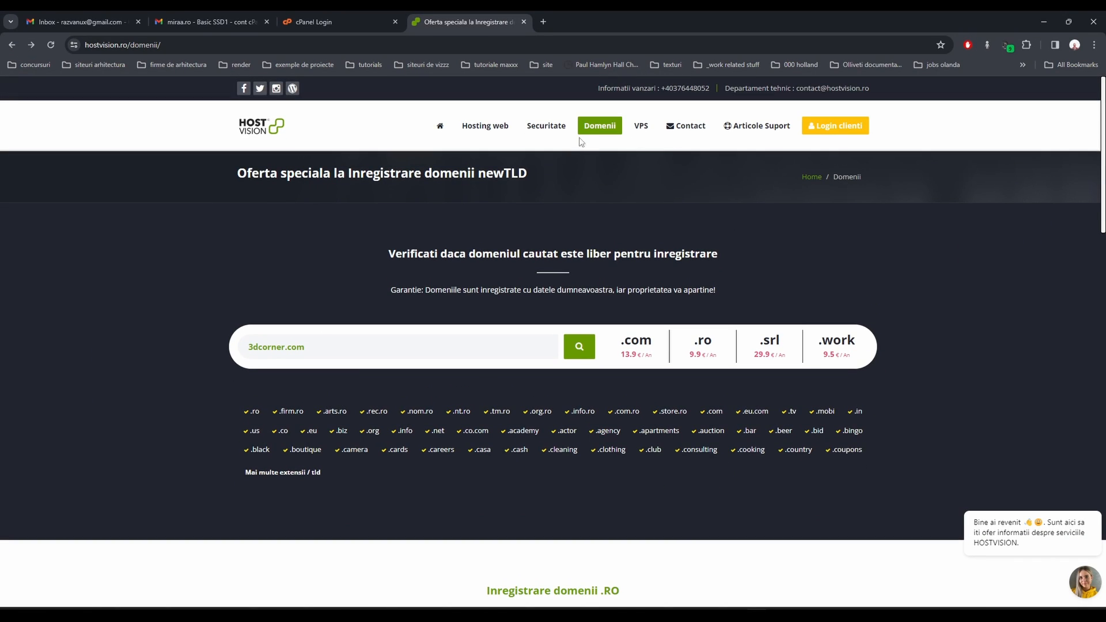
left_click_drag(320, 346, 236, 354)
left_click(287, 347)
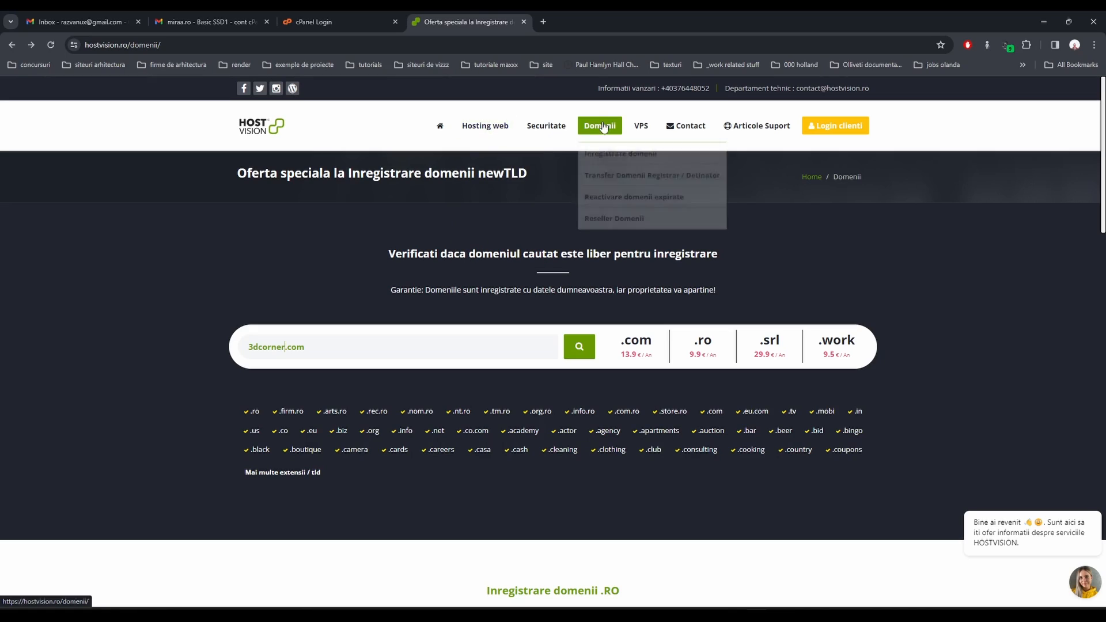
mouse_move(510, 128)
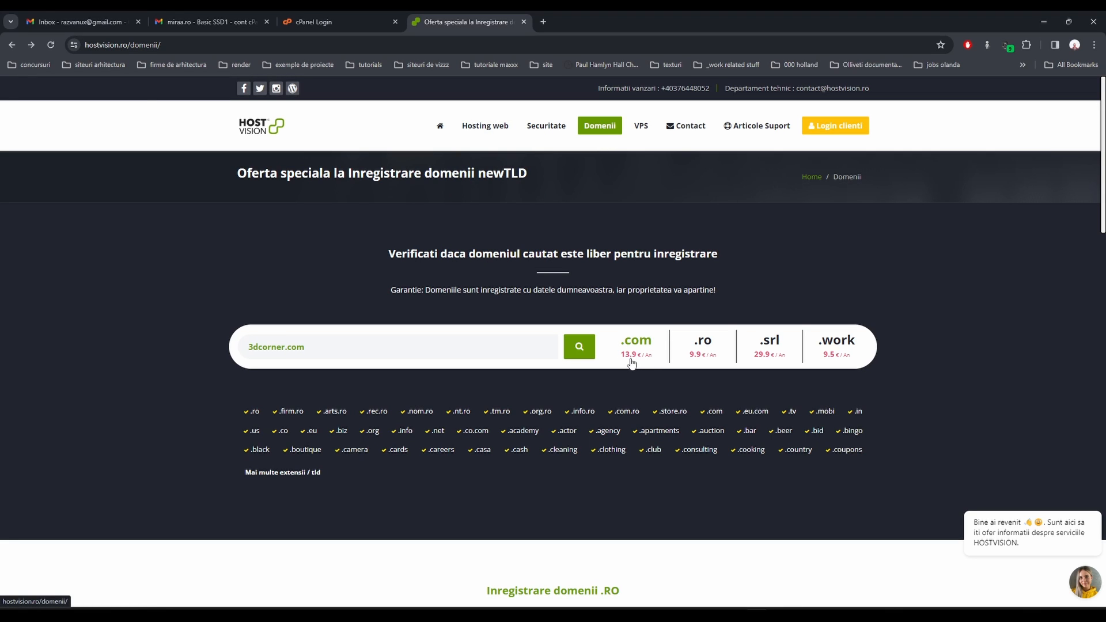
left_click(484, 126)
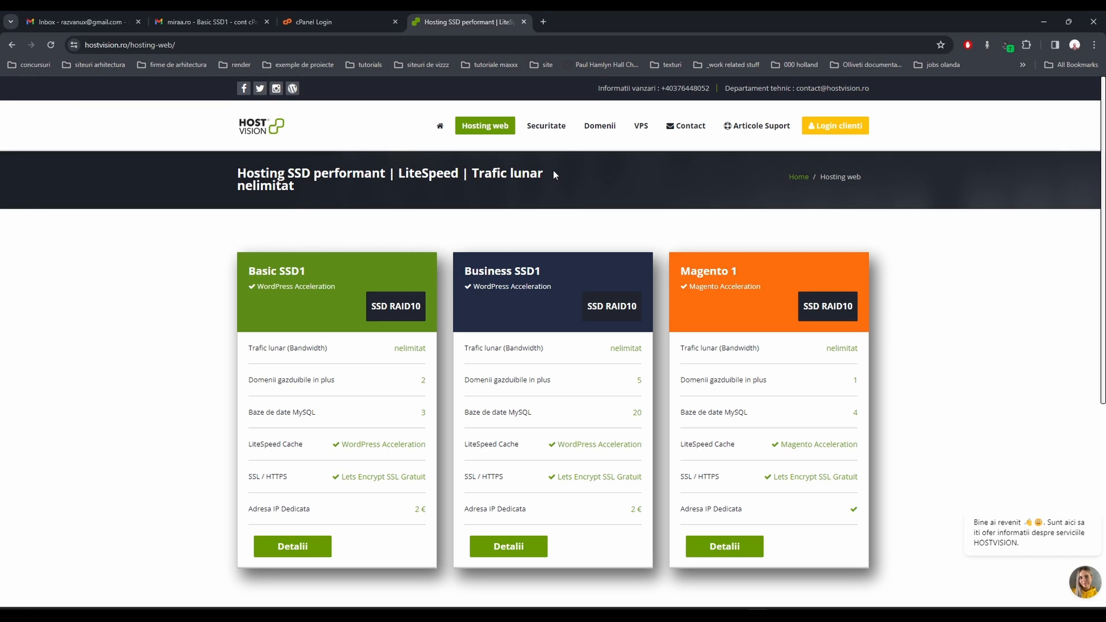
- Keep only the cPanel login page open and log in with the account username and password
left_click(378, 24)
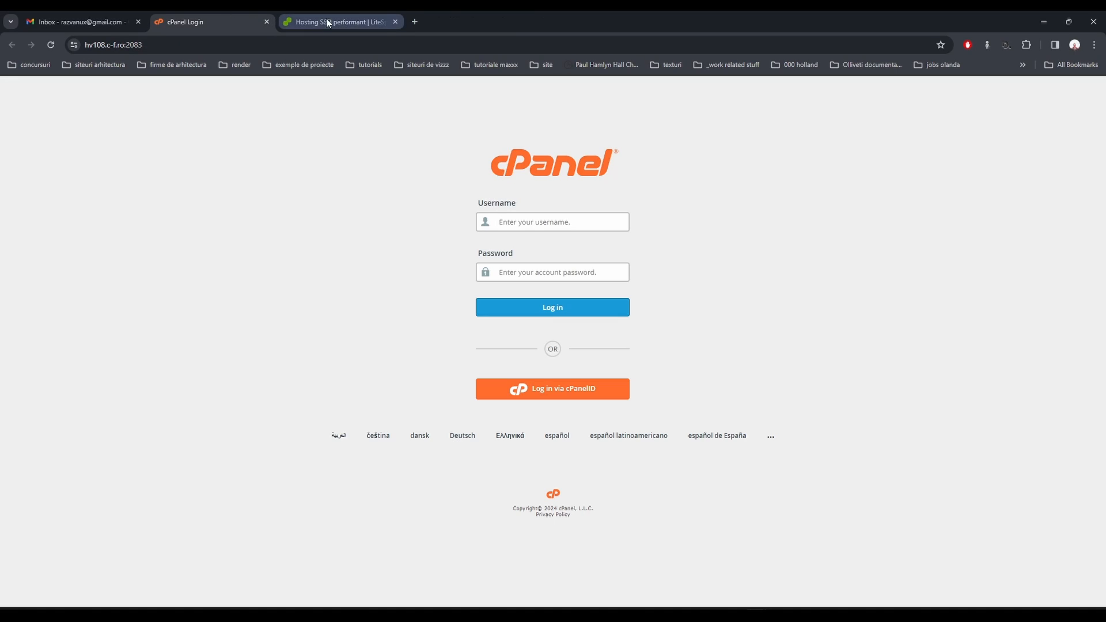
left_click(395, 22)
left_click(138, 22)
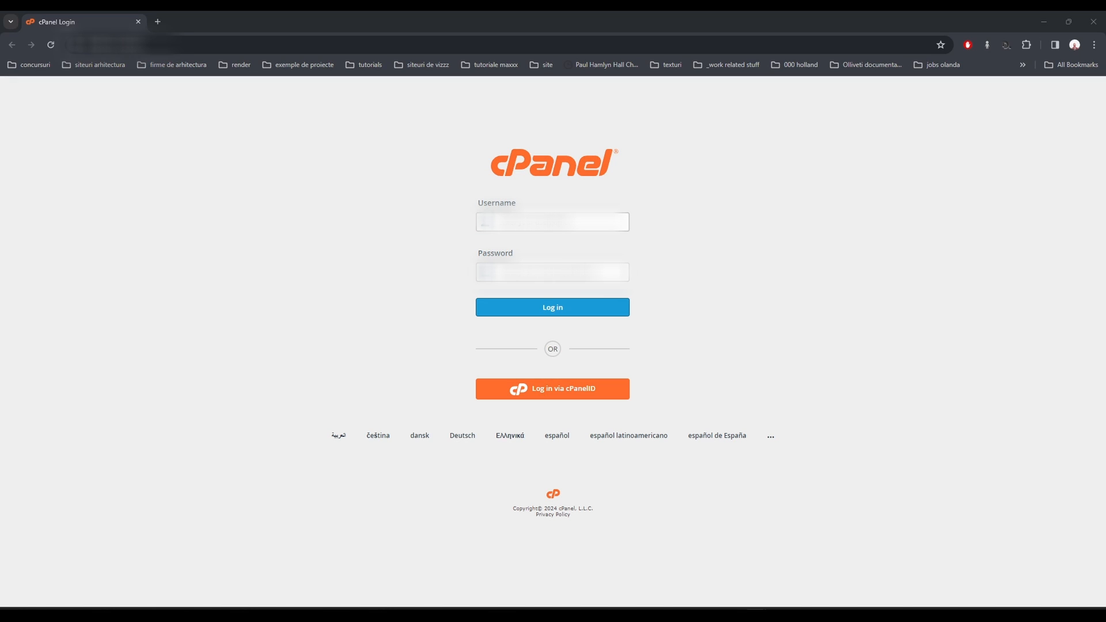
left_click(528, 222)
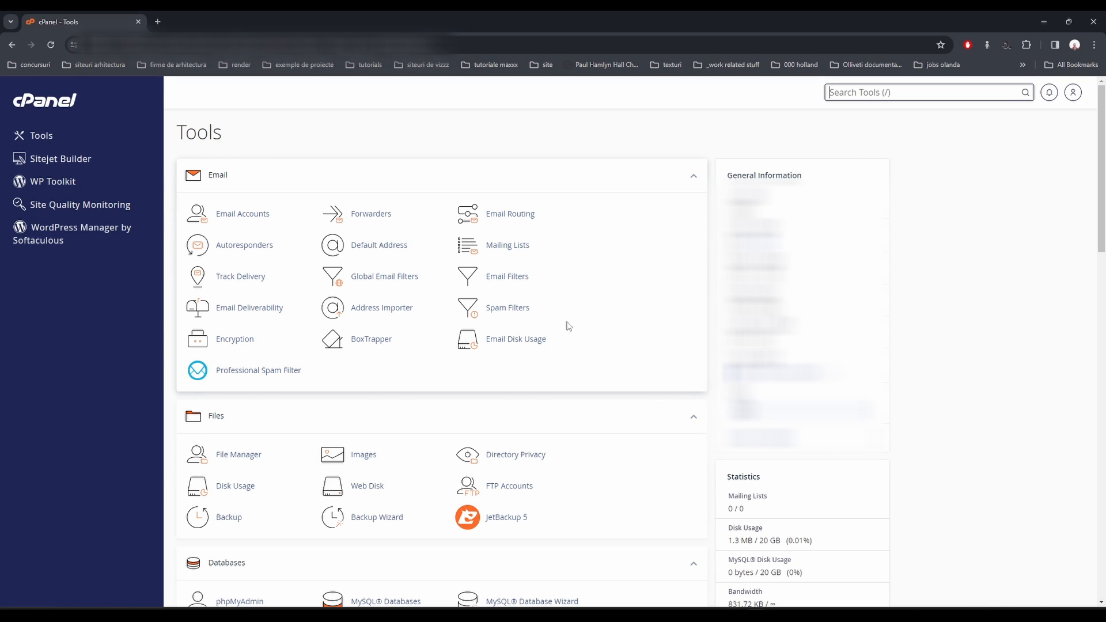
- Look through the cPanel tools and open the MySQL Database Wizard in the Databases section
scroll(566, 321, "down", 3)
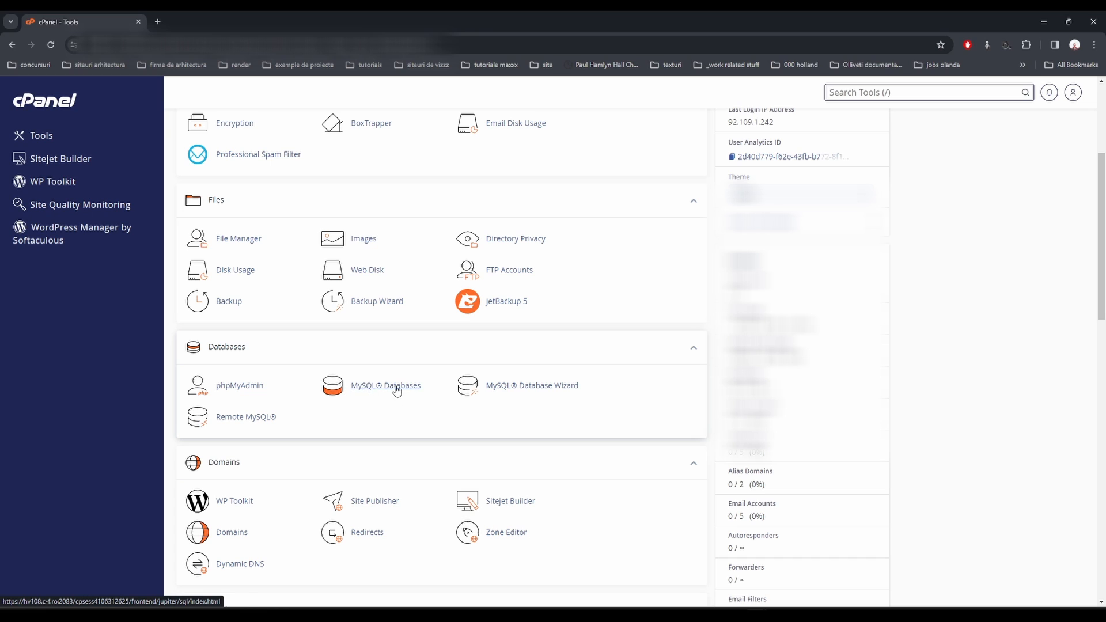
scroll(423, 400, "down", 3)
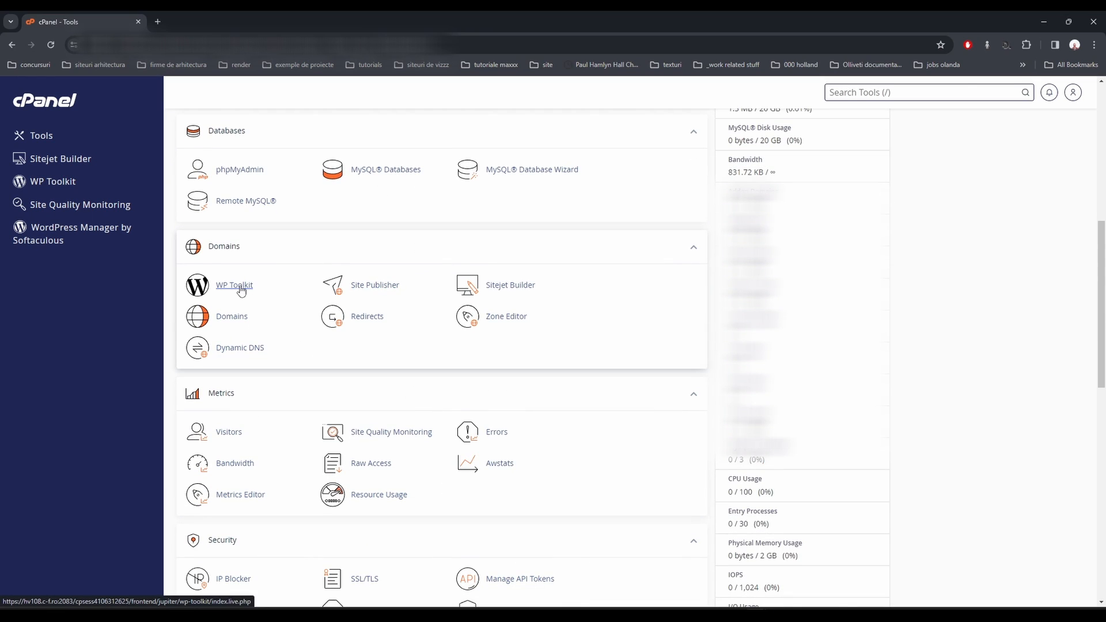
scroll(257, 307, "down", 2)
scroll(257, 309, "up", 3)
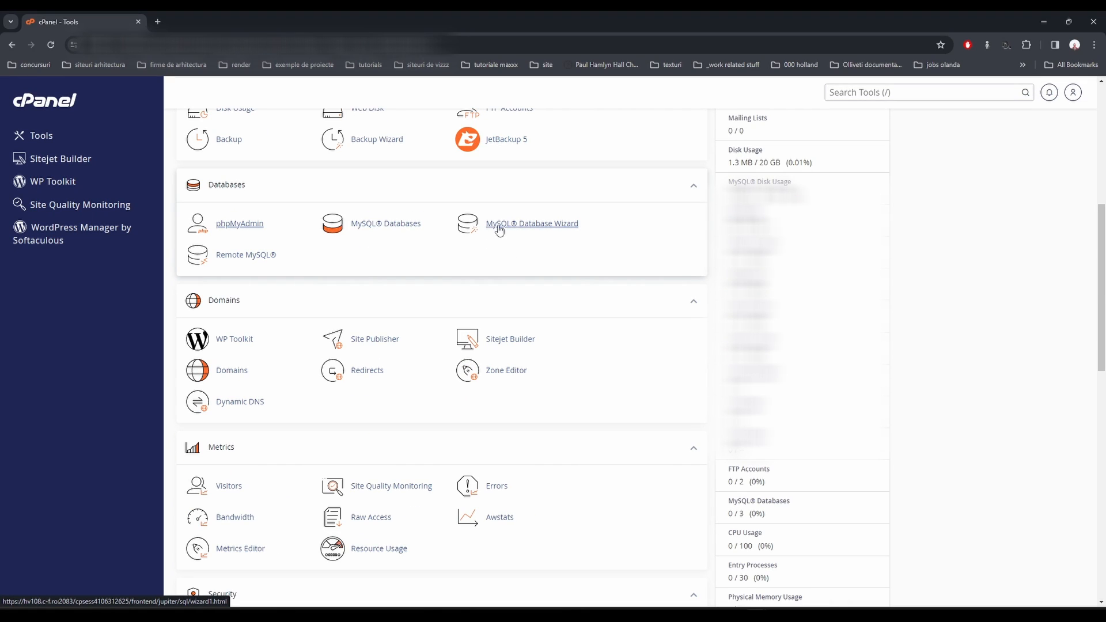
left_click(546, 224)
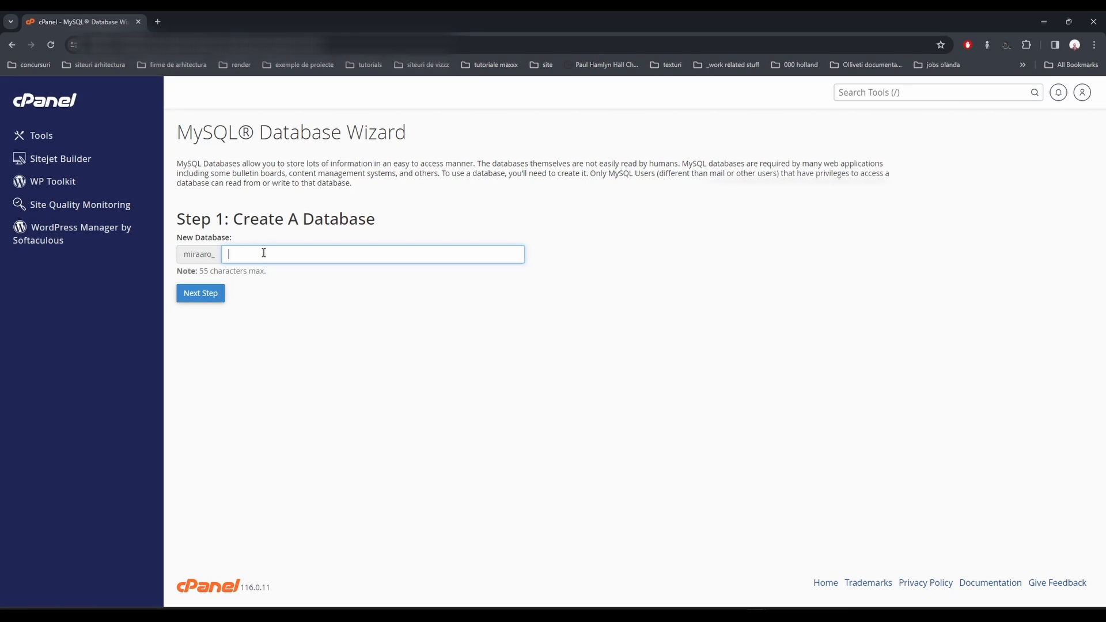
- Create a new MySQL database named my_webiste_database
type("webiste")
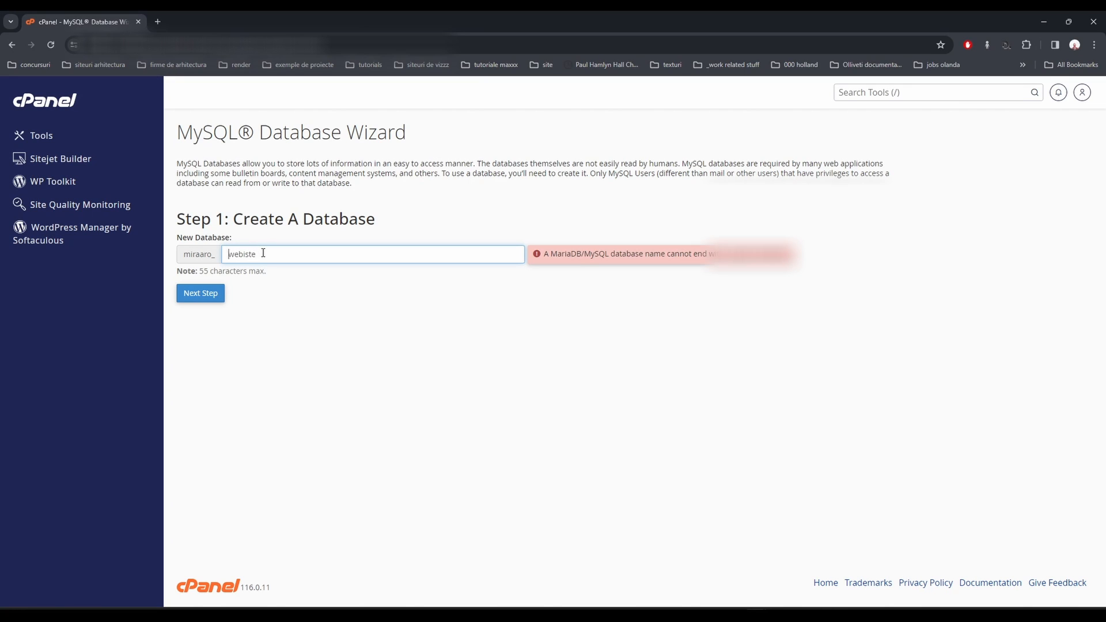
type("my_")
key("Delete")
type("website_dat")
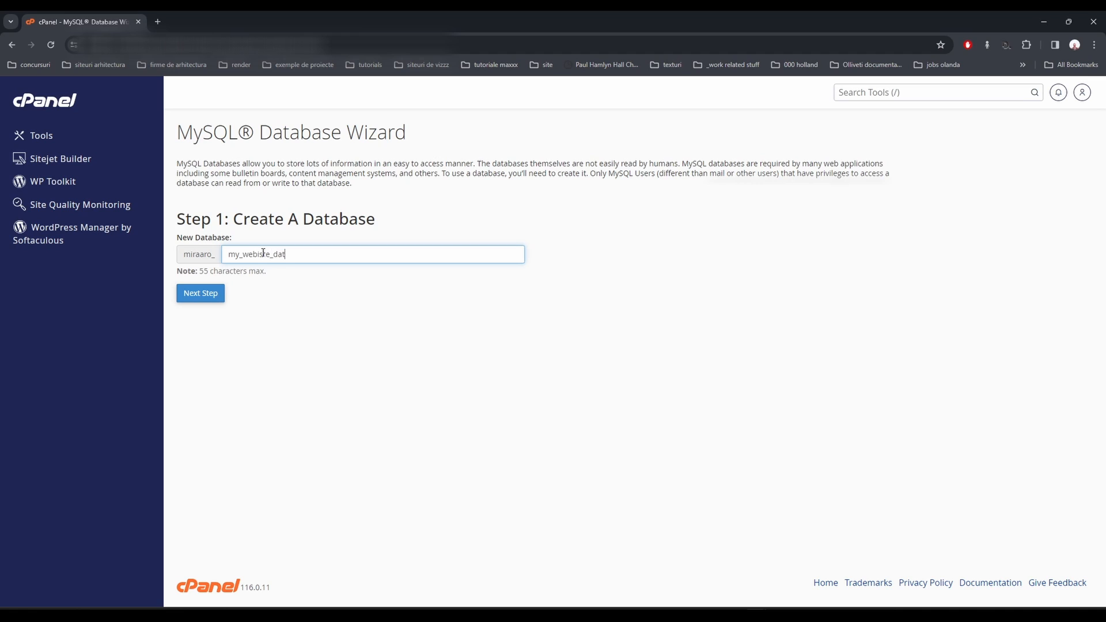
type("abase")
left_click(209, 294)
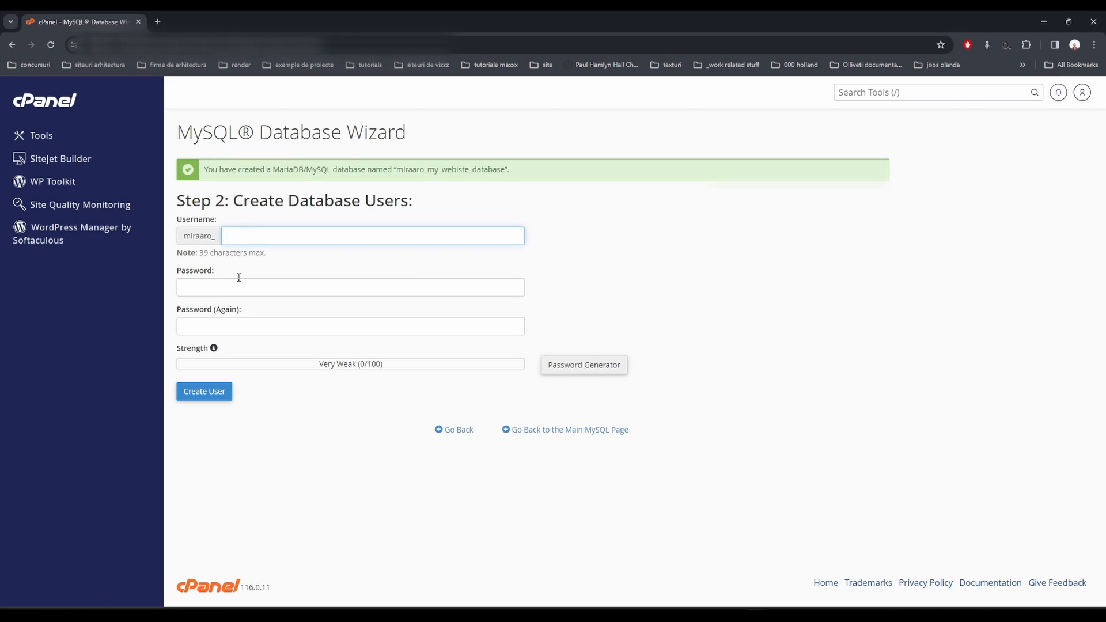
- Create a database user by entering a username and the account password in both password fields
left_click(218, 288)
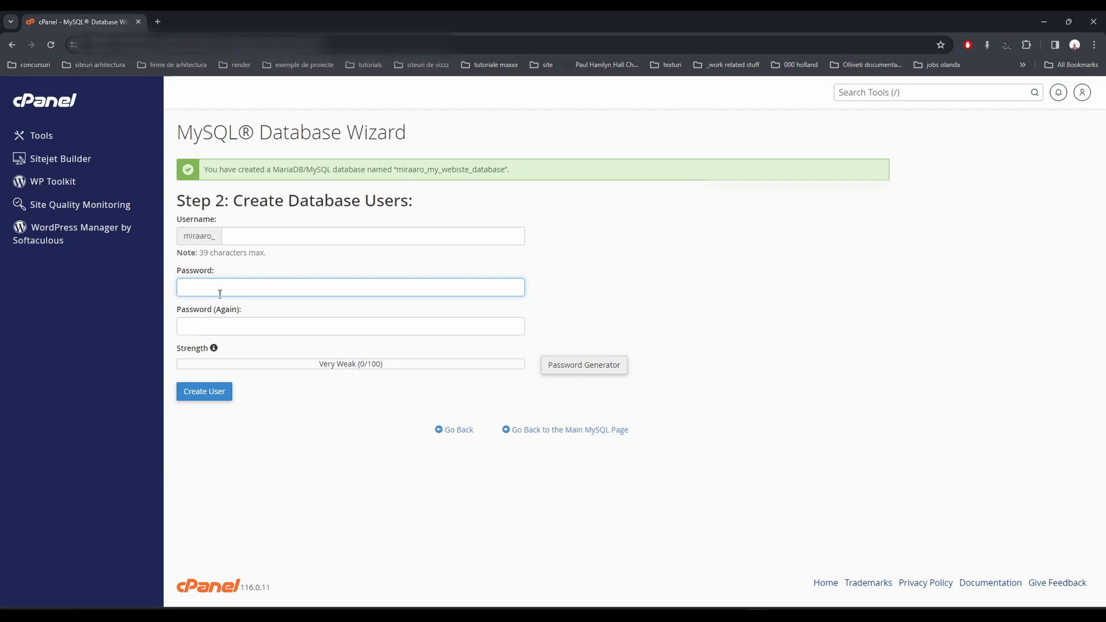
left_click(345, 235)
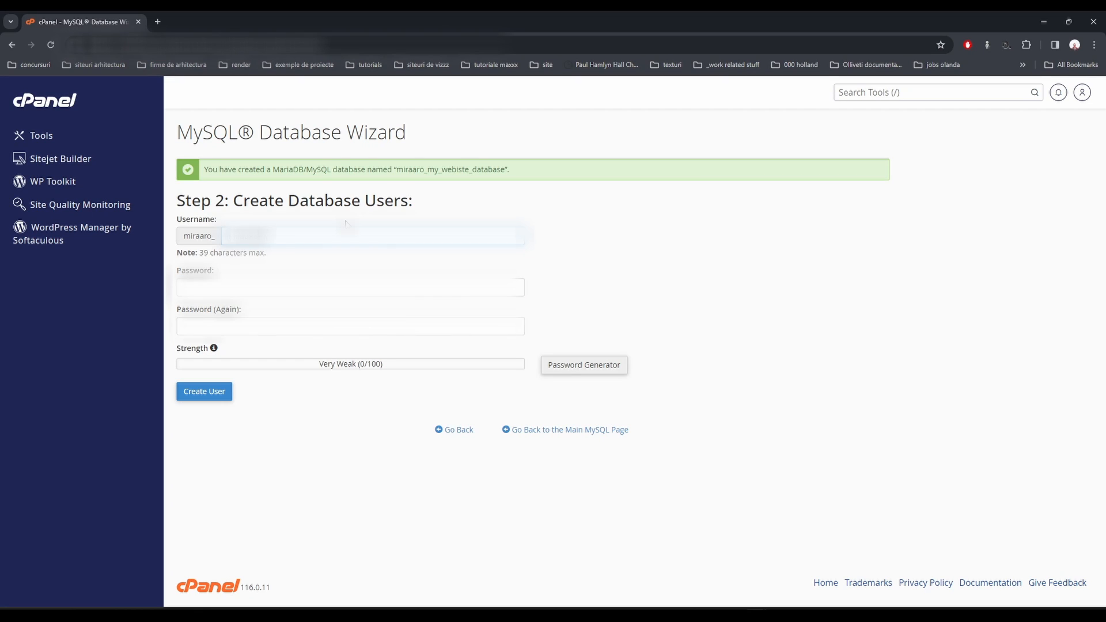
left_click(208, 288)
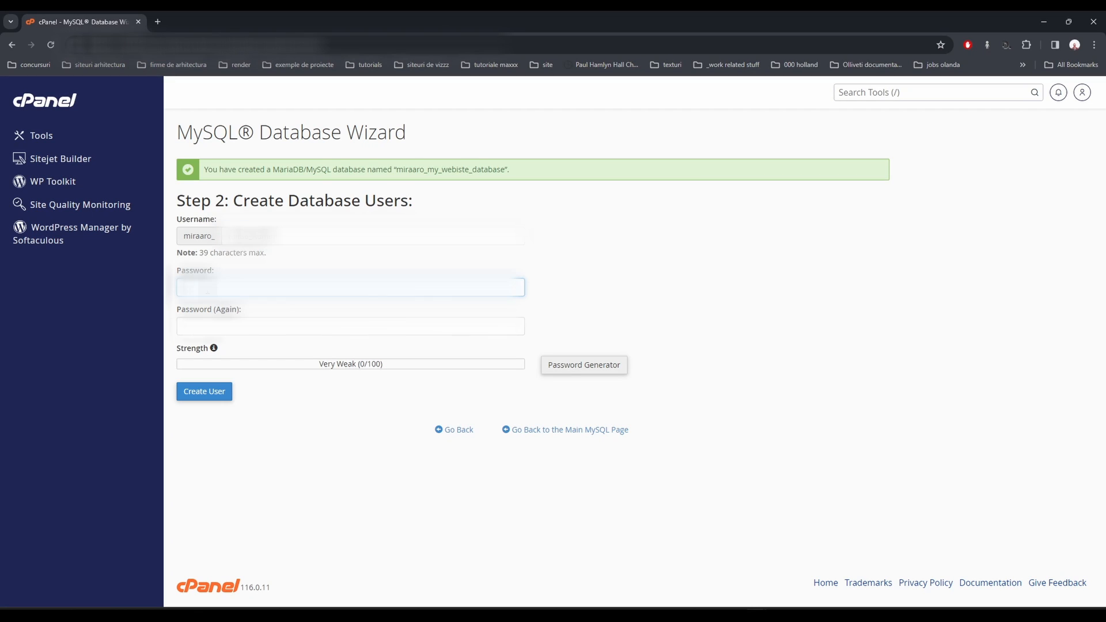
type("••")
key("BackSpace")
key("BackSpace")
type("•••••")
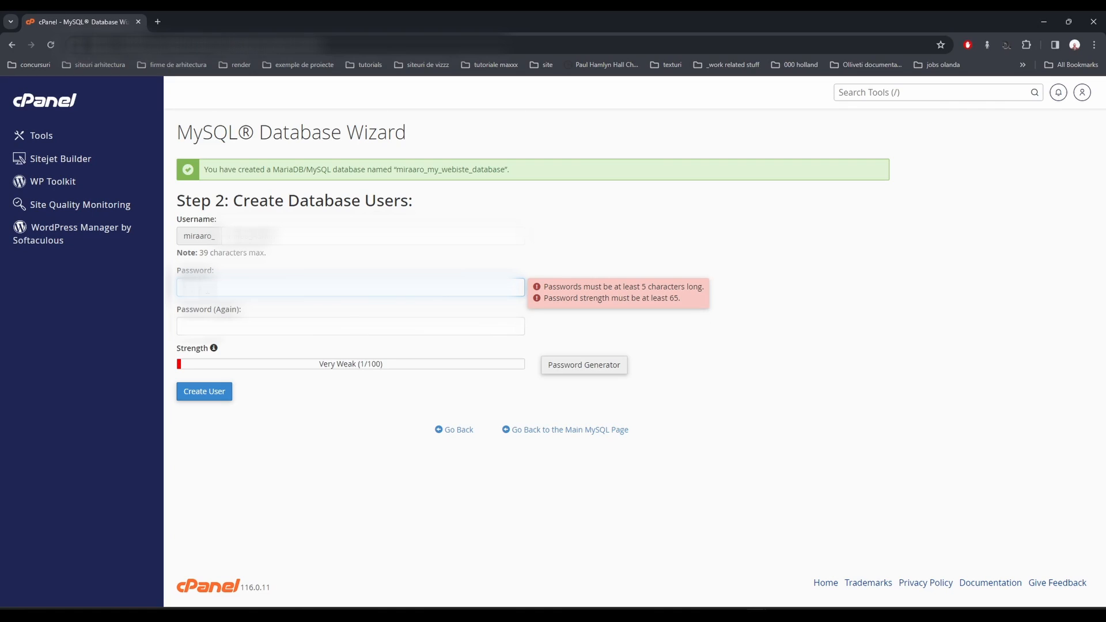
type("••••••••")
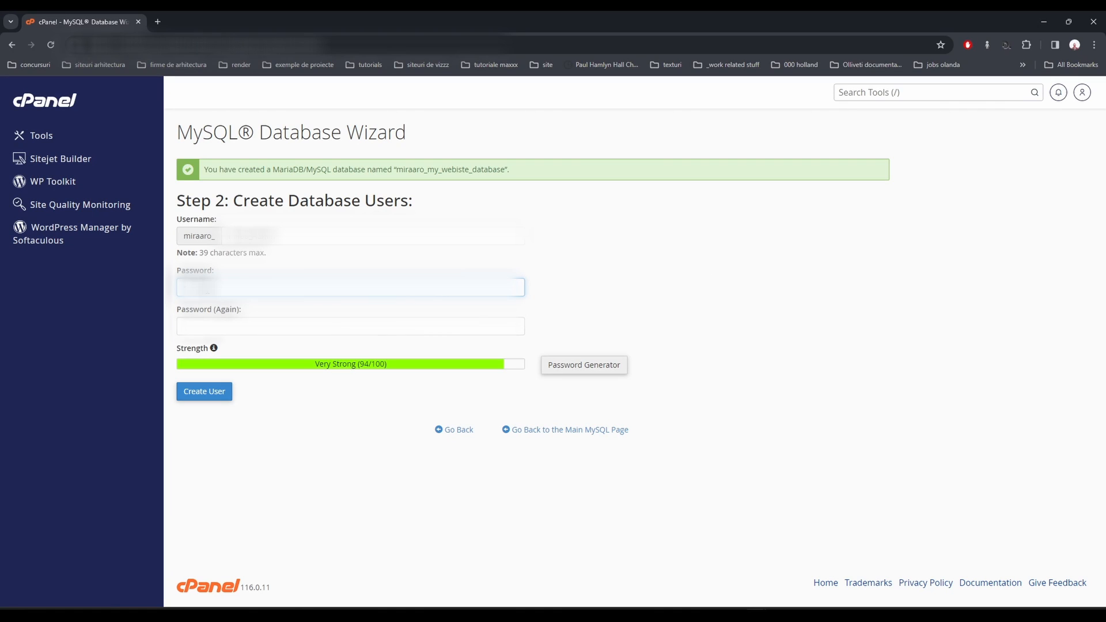
left_click(219, 393)
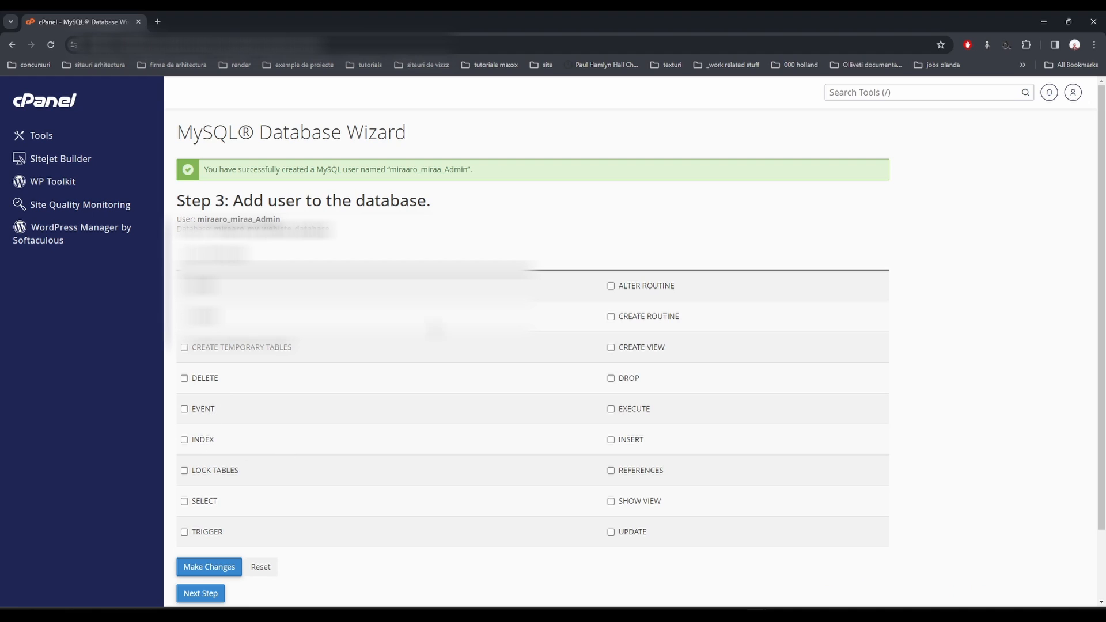
- Review the privileges list and add the new user to the my_webiste_database database
scroll(433, 365, "down", 2)
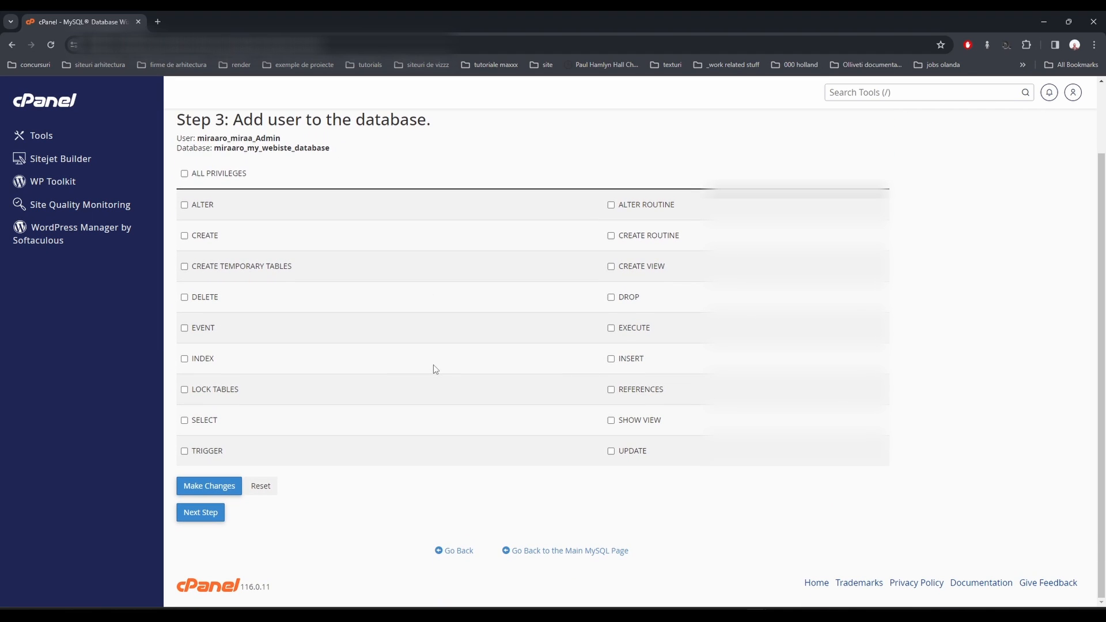
scroll(433, 365, "up", 1)
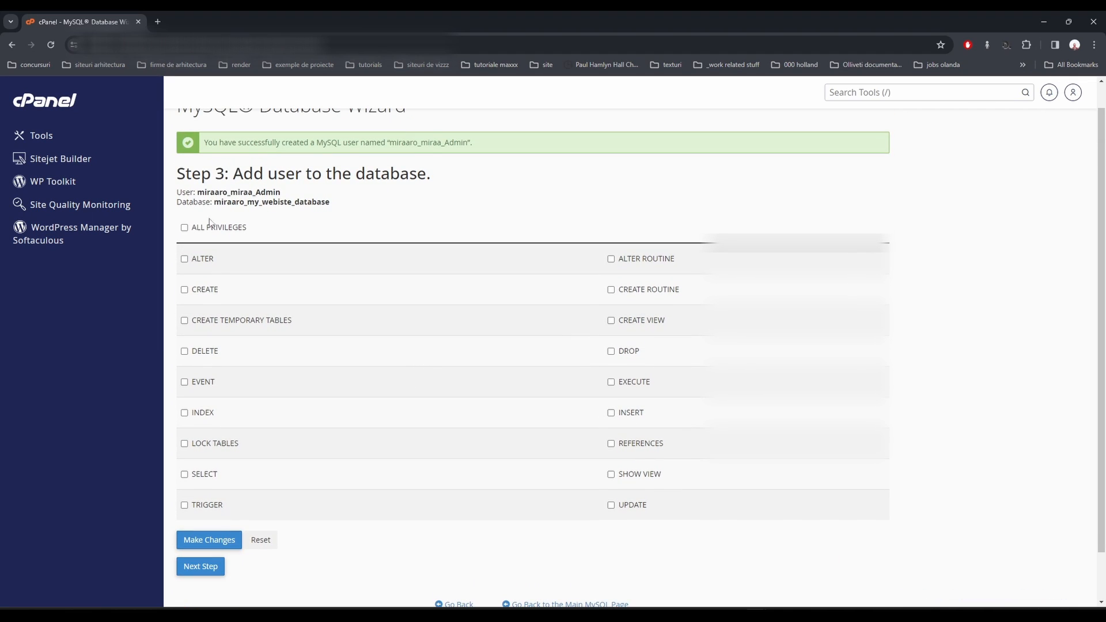
scroll(272, 457, "down", 1)
left_click(212, 515)
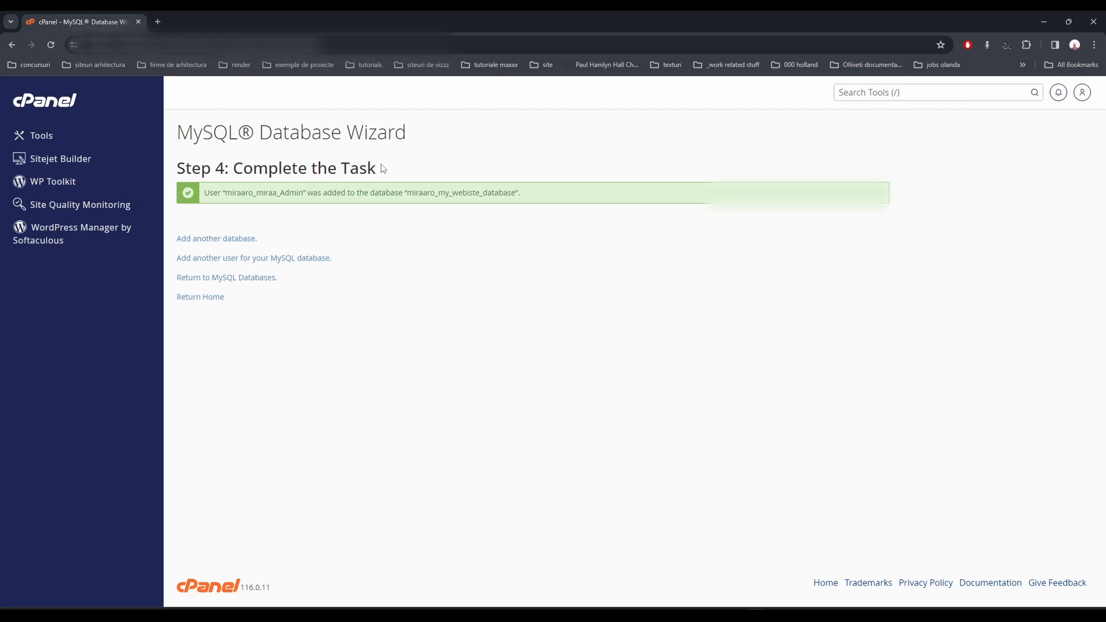
- Return to the cPanel home and start a new WordPress installation from WP Toolkit
left_click(206, 297)
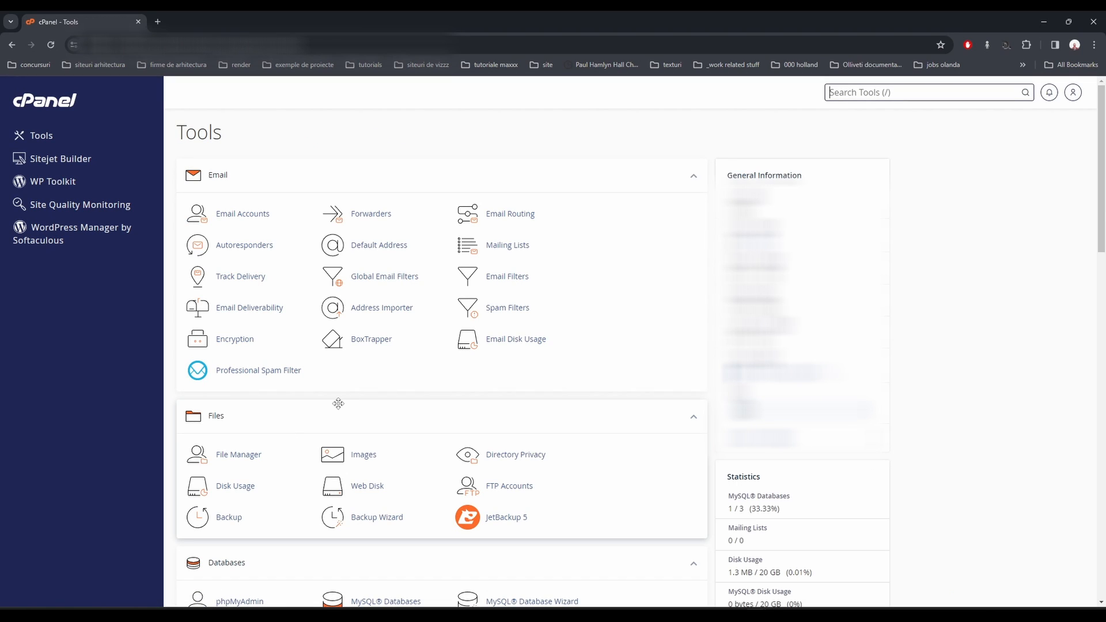
scroll(338, 403, "down", 5)
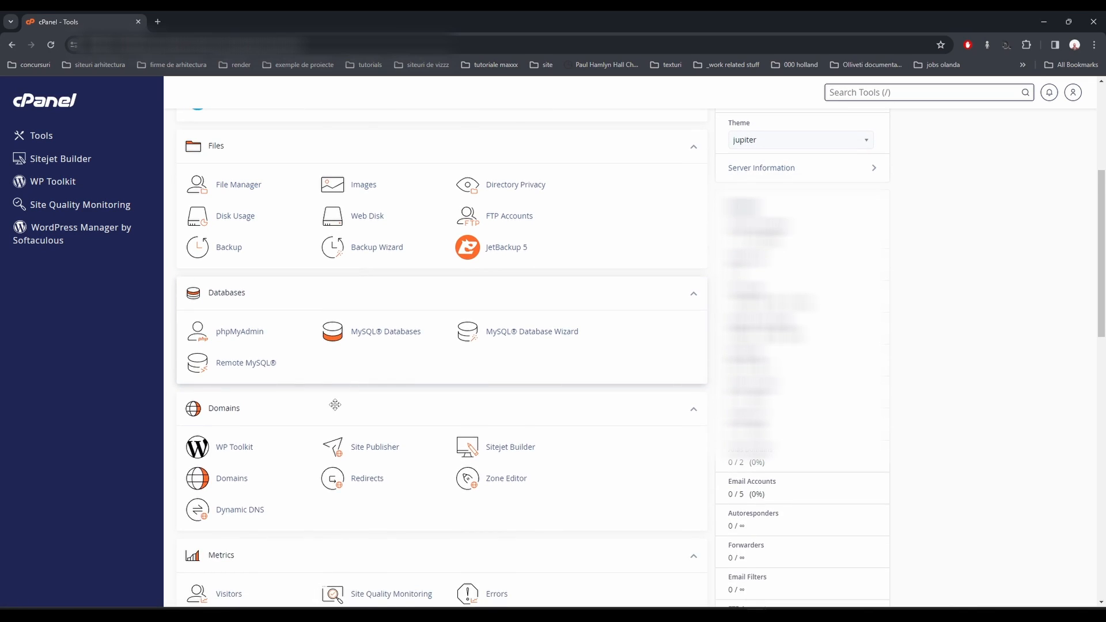
left_click(236, 394)
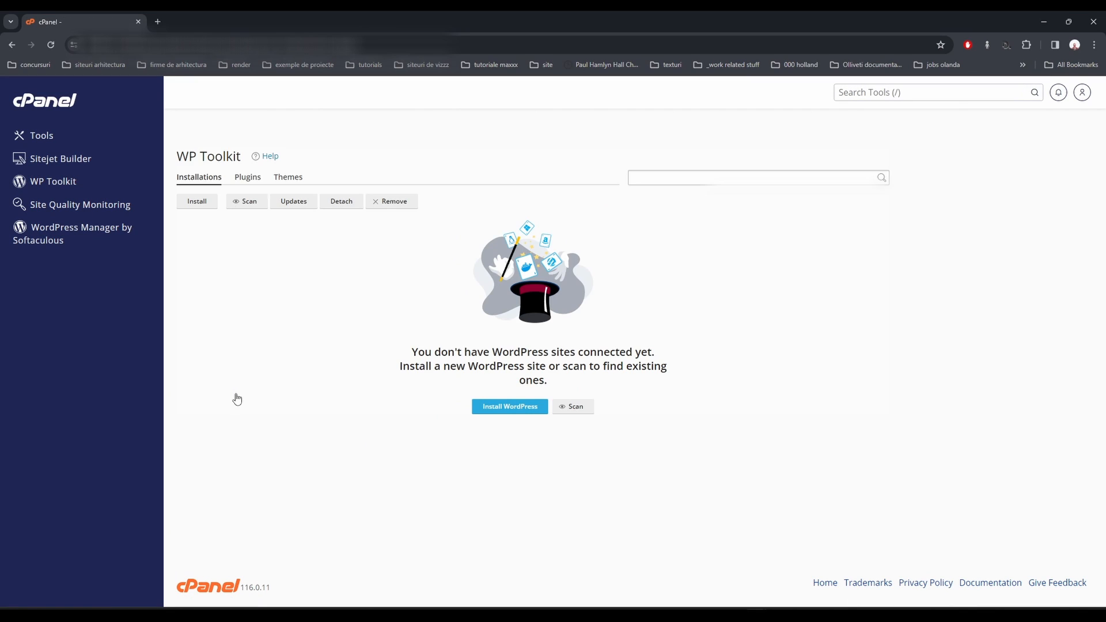
left_click(510, 406)
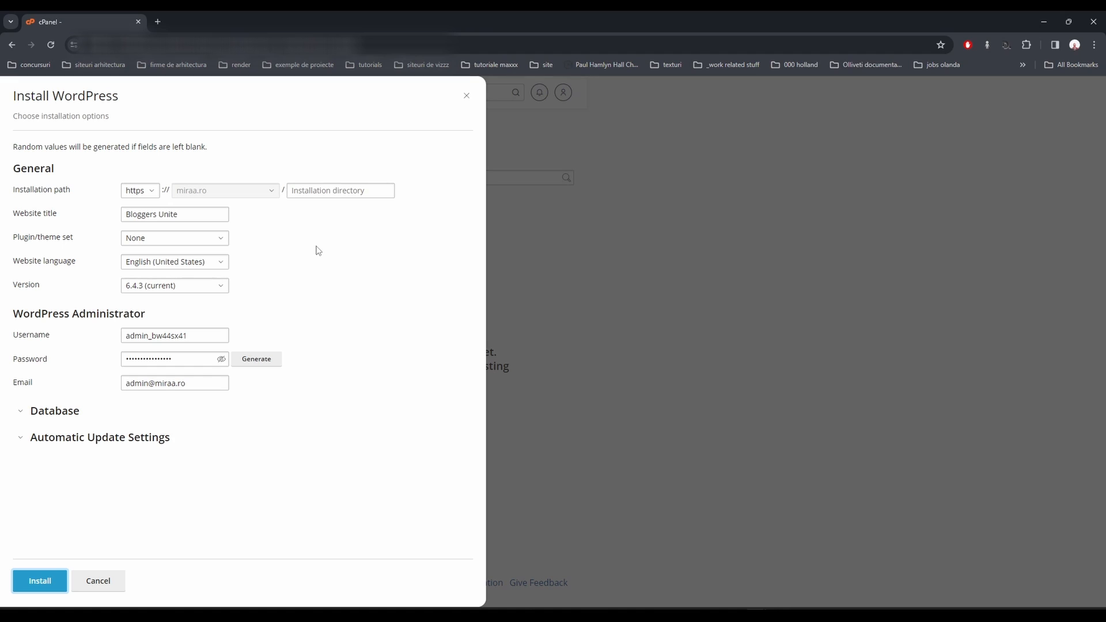
- Leave the installation directory empty and set the website title to "Arhitectura si Design de Interior"
left_click(316, 190)
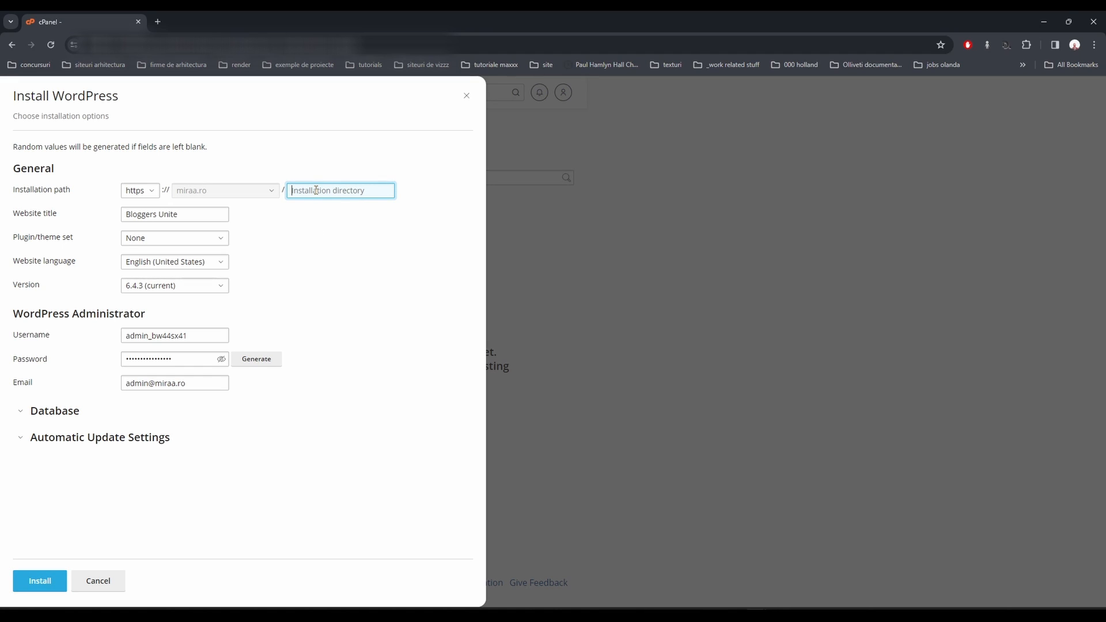
left_click(205, 213)
left_click_drag(205, 213, 108, 216)
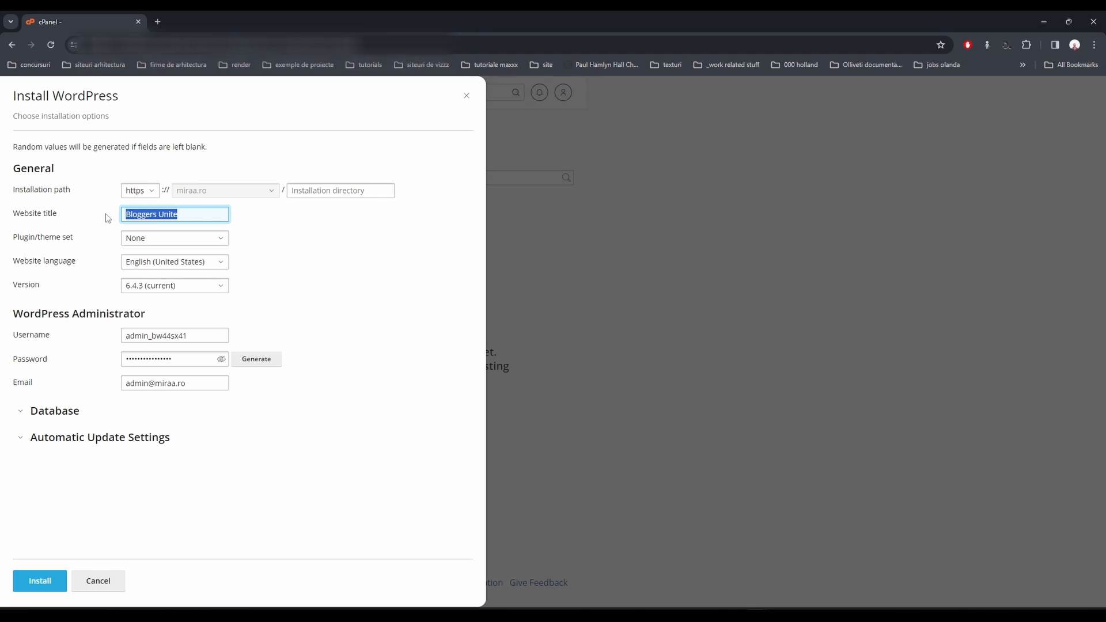
type("Architecture")
type("& Inte")
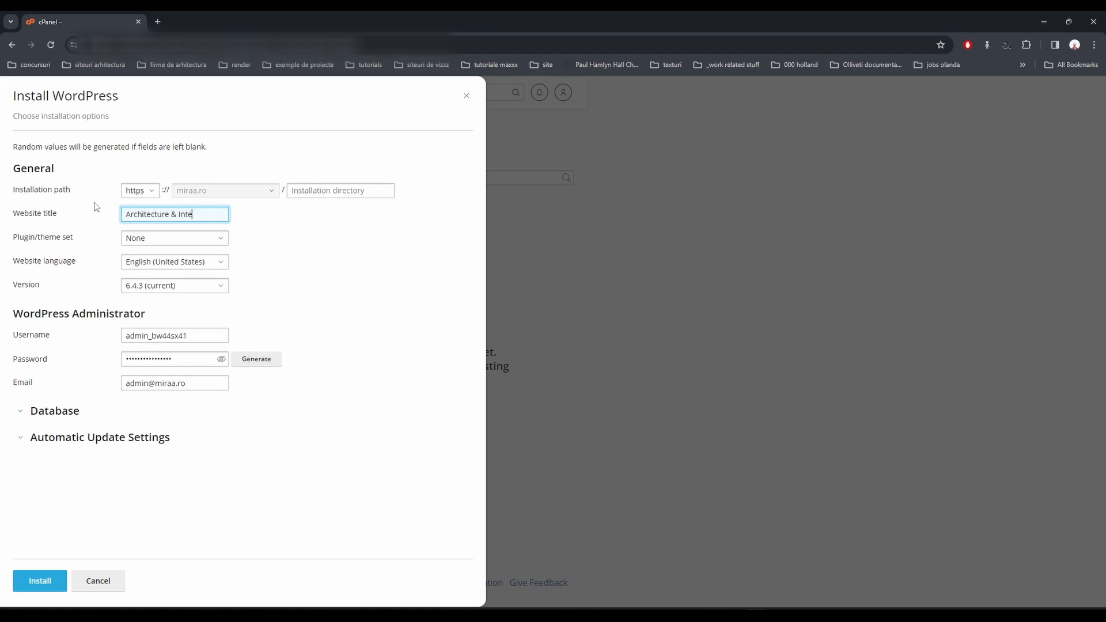
type("rior Dew")
type("si")
key("BackSpace")
key("BackSpace")
key("BackSpace")
key("BackSpace")
key("BackSpace")
key("BackSpace")
key("BackSpace")
key("BackSpace")
key("BackSpace")
key("BackSpace")
key("BackSpace")
key("BackSpace")
key("BackSpace")
key("BackSpace")
key("BackSpace")
key("BackSpace")
key("BackSpace")
key("BackSpace")
key("BackSpace")
key("BackSpace")
type("hitectura si Design de Interior")
- Examine the available plugin/theme sets and WordPress versions, keeping the default choices
left_click(150, 239)
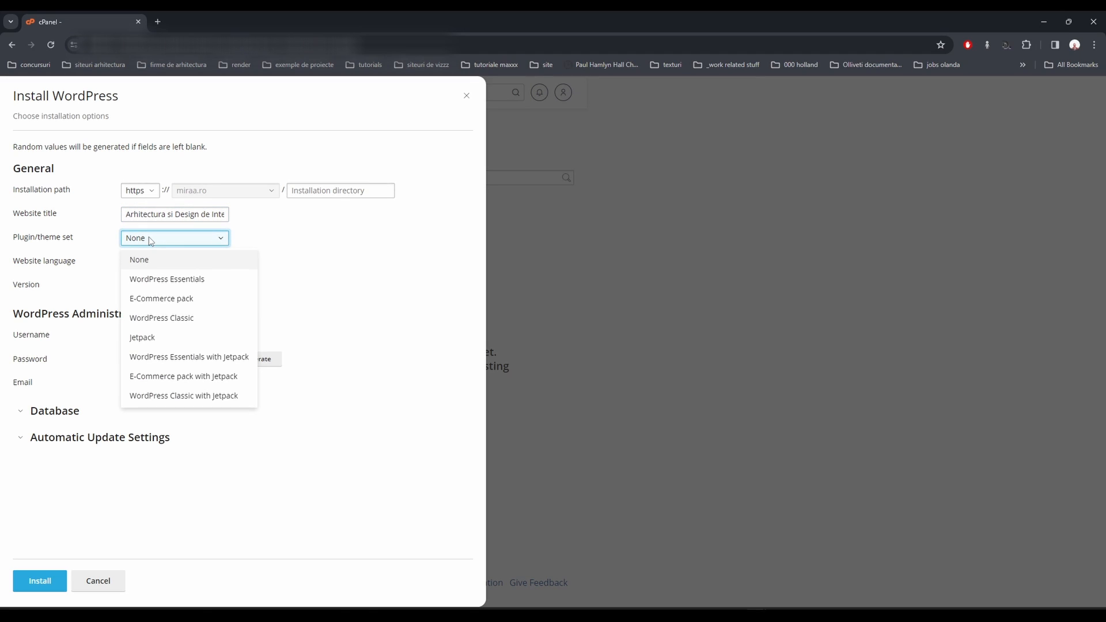
left_click(150, 239)
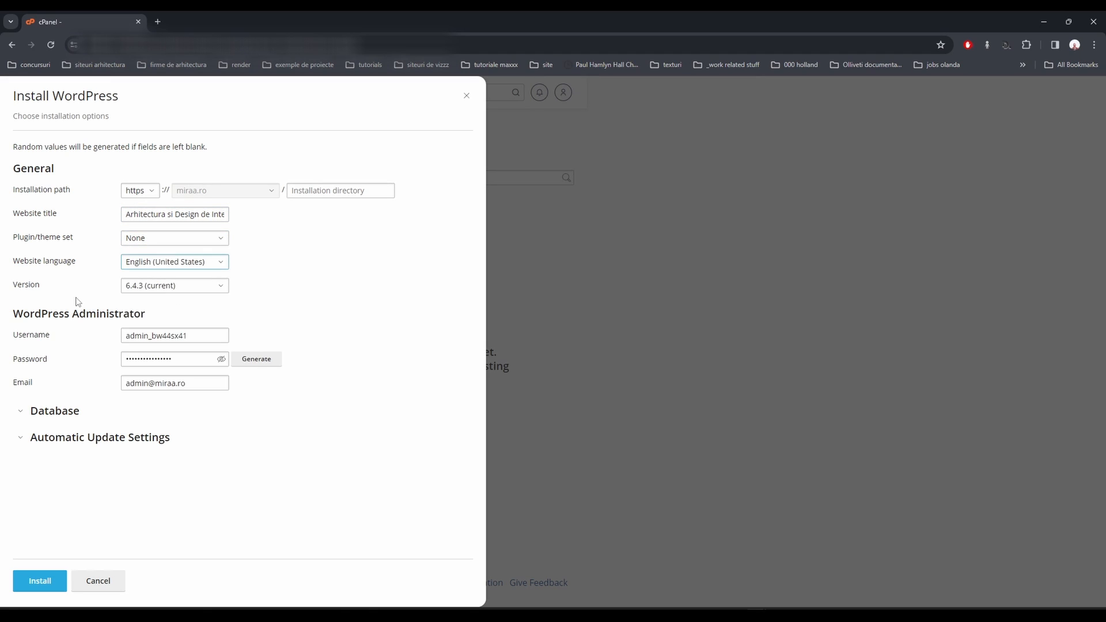
left_click(169, 285)
left_click(168, 286)
left_click_drag(10, 315, 194, 317)
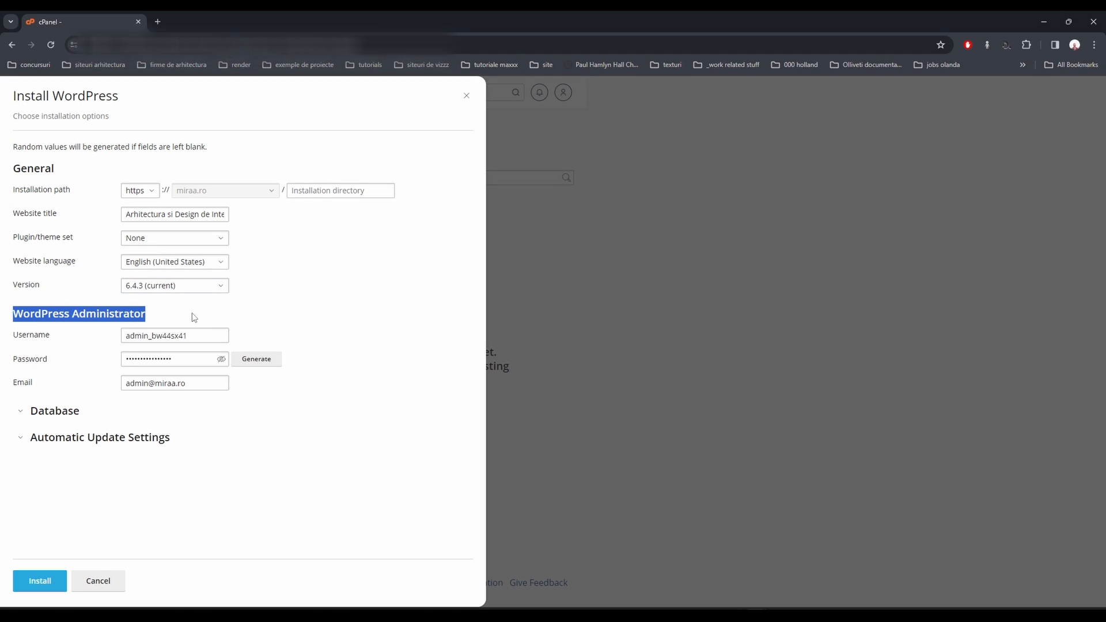
- Replace the generated WordPress administrator credentials with a custom username and a strong password
left_click(195, 335)
left_click(180, 360)
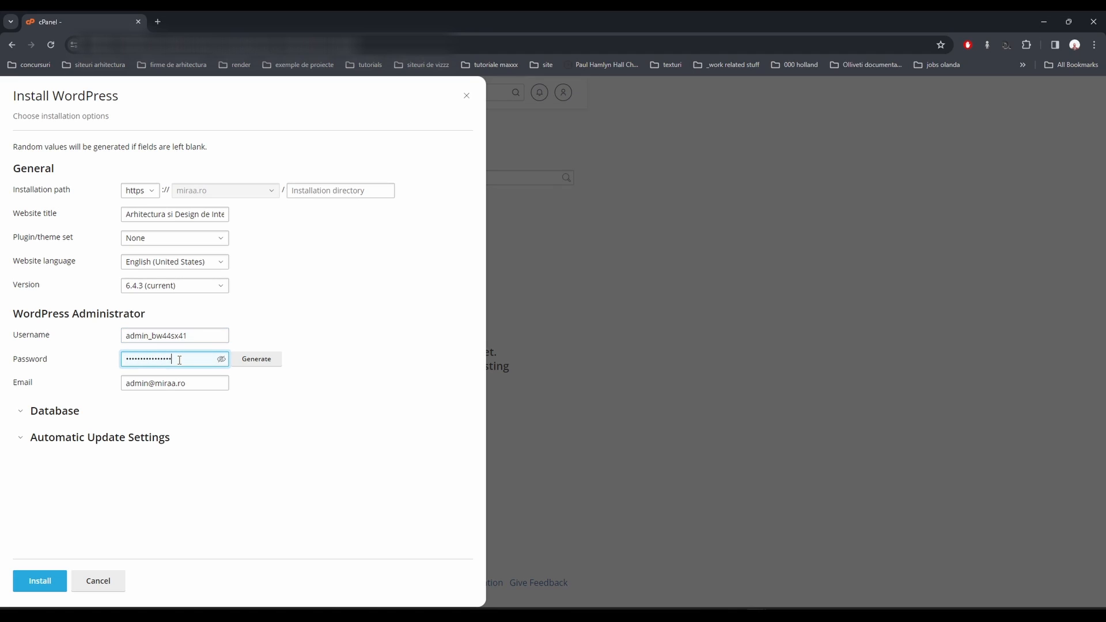
left_click(221, 360)
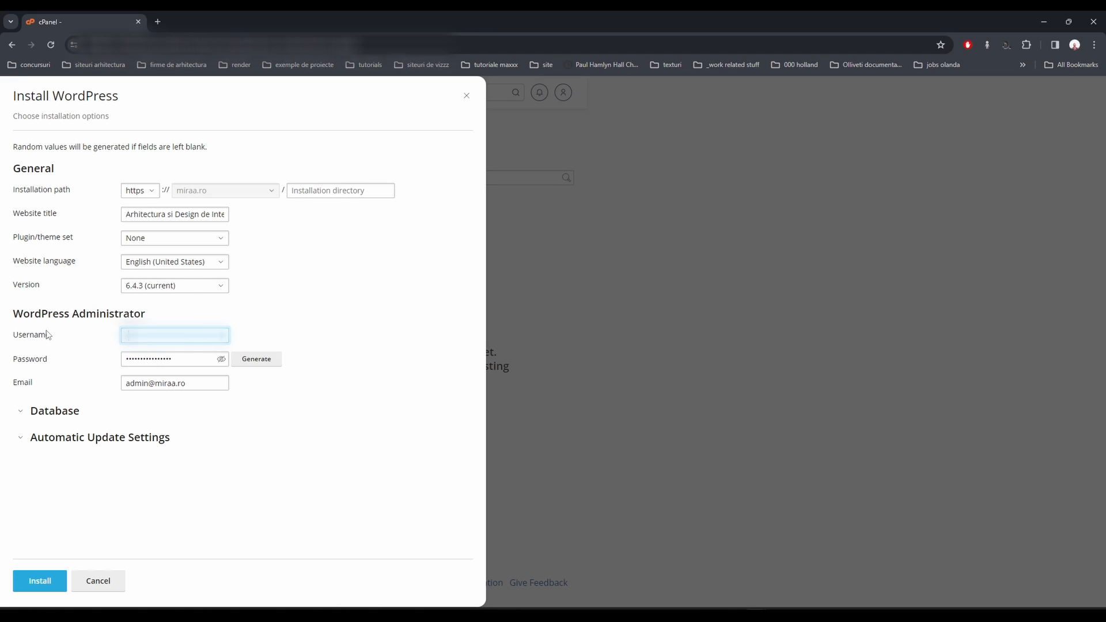
type("admin_miraa")
key("Tab")
type("•••••")
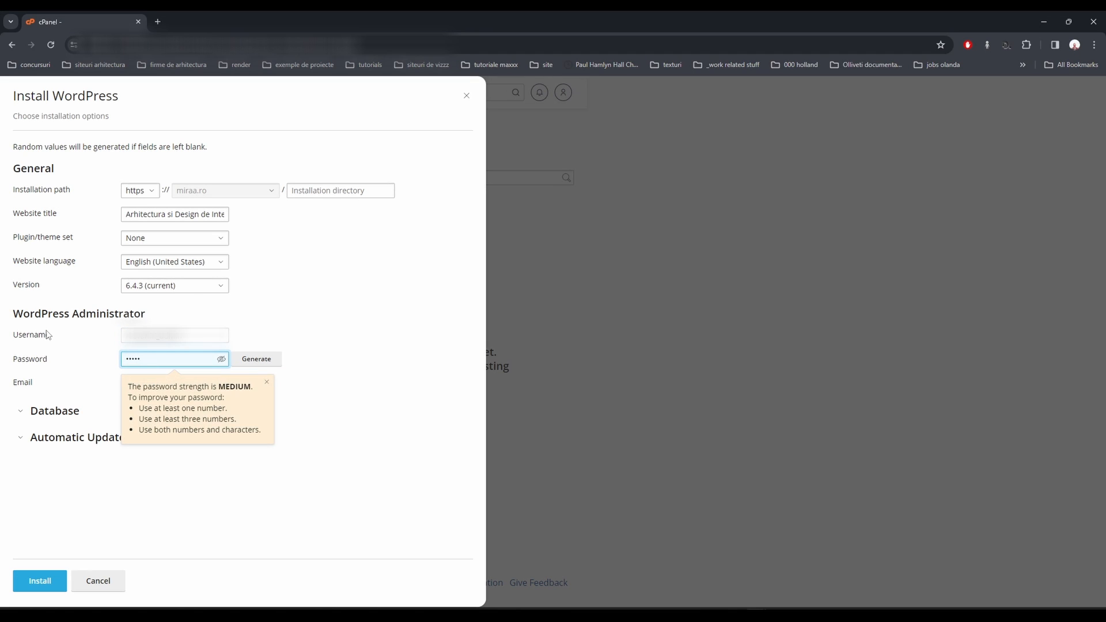
type("•••••••")
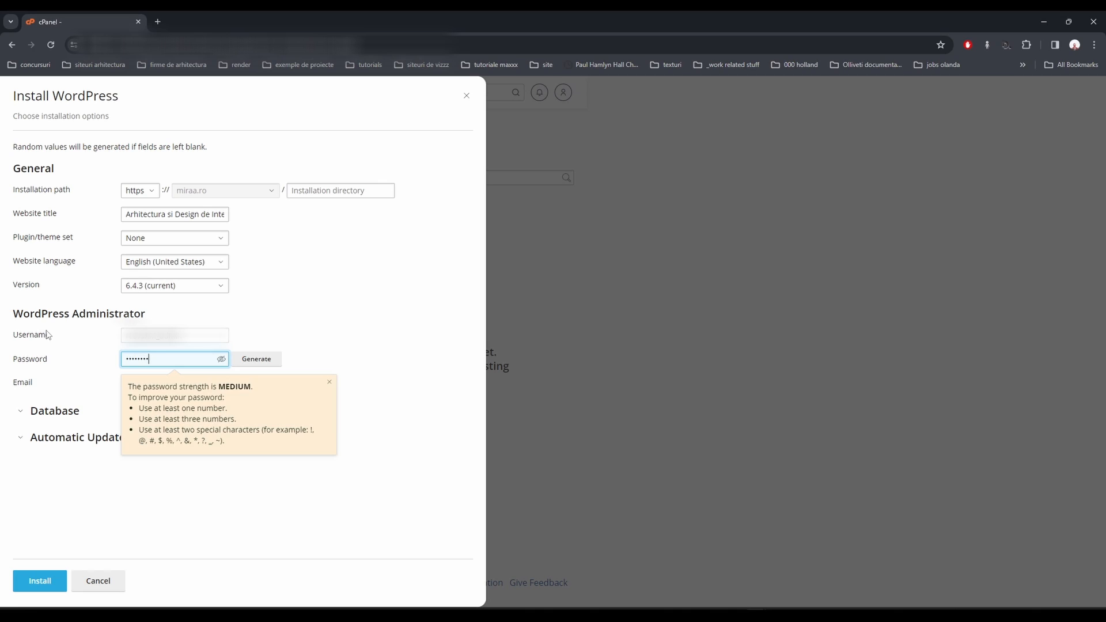
key("ctrl+a")
key("BackSpace")
type("•••••")
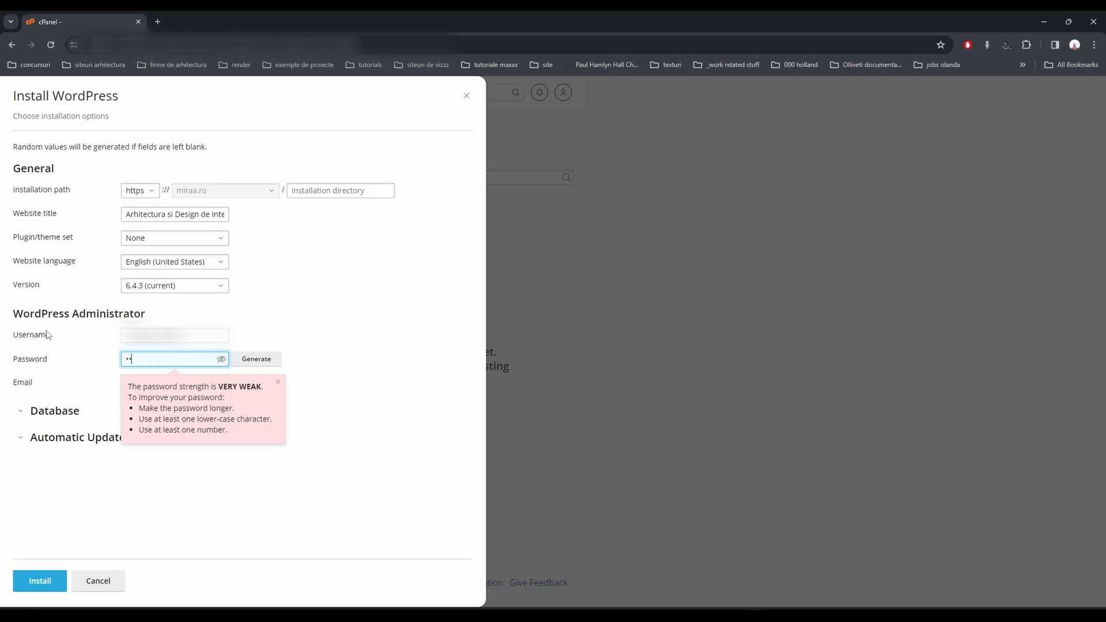
type("••••••••••")
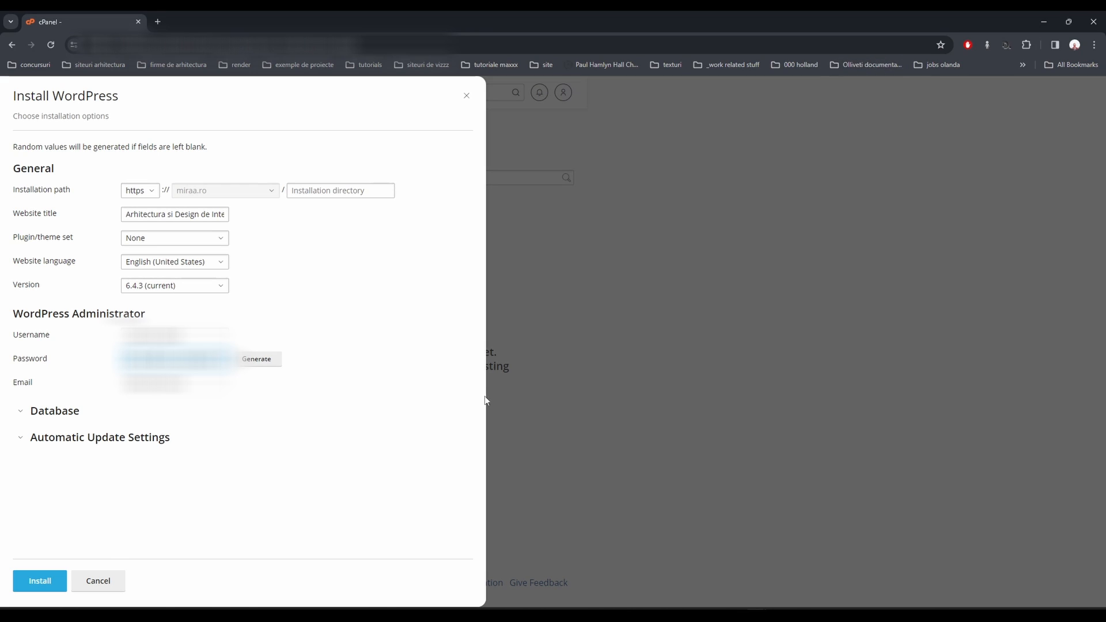
- Open Gmail in a separate tab and fill in the WordPress administrator's e-mail in the installation form
left_click_drag(162, 382, 2, 392)
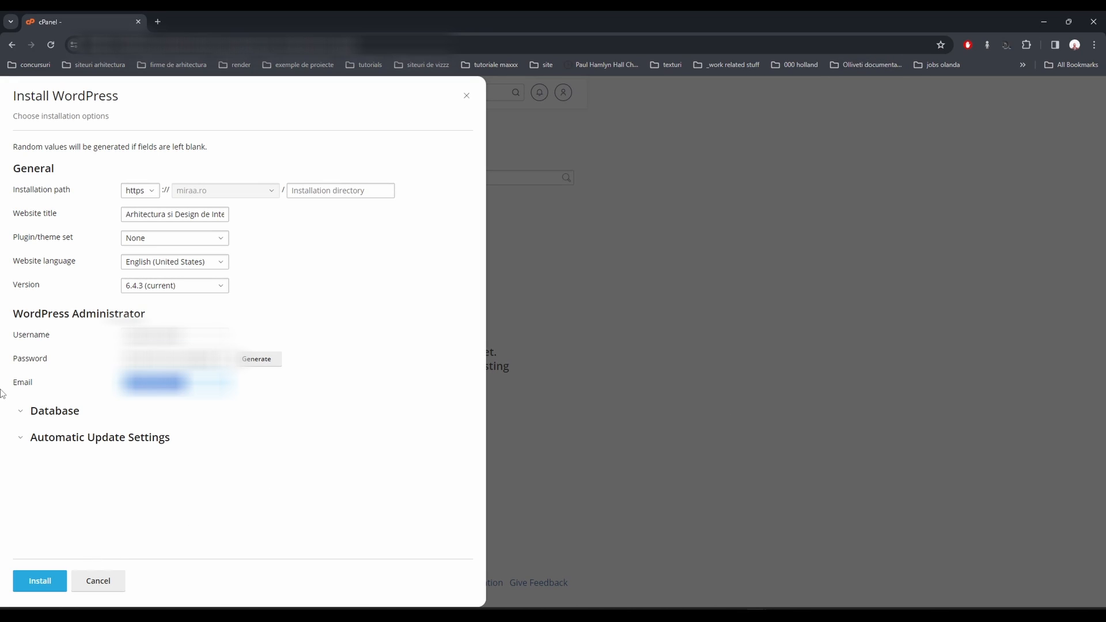
left_click(157, 22)
type("gmail")
key("Return")
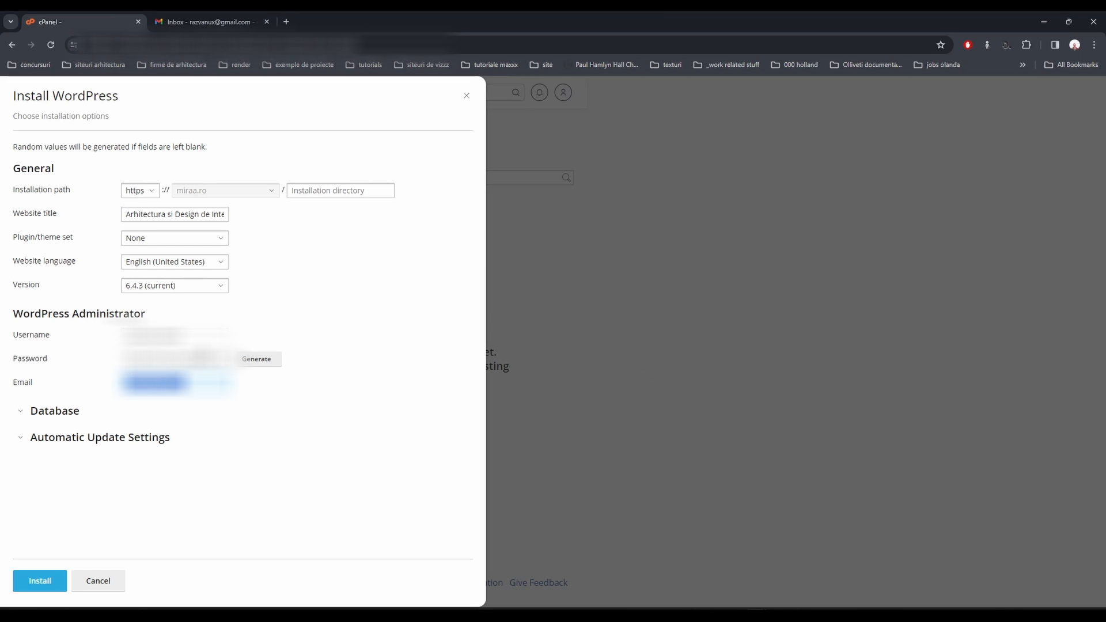
type("raz")
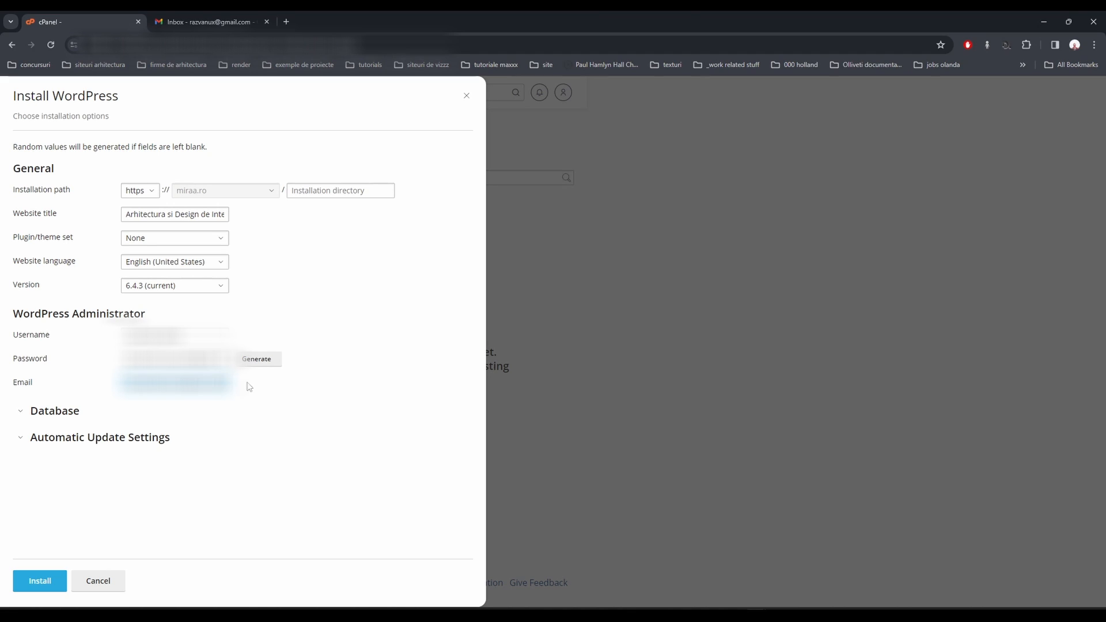
- Install WordPress with these settings and decline installing additional plugins
left_click(61, 582)
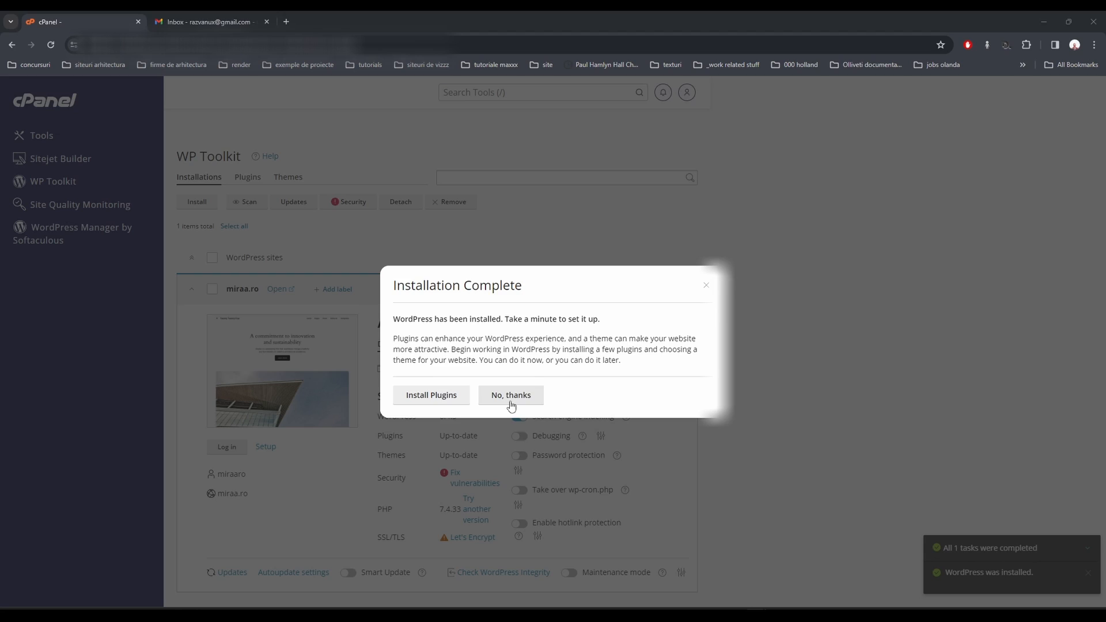
left_click(510, 401)
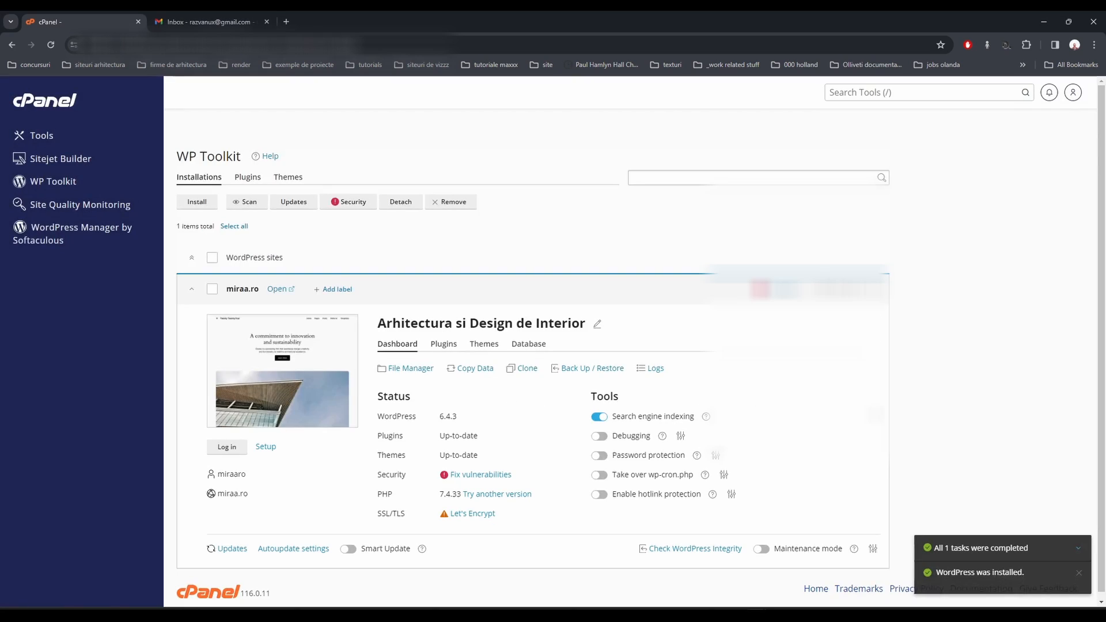
- Open the site's security vulnerabilities and mitigate the WordPress Core one by blocking access to xmlrpc.php
left_click(482, 474)
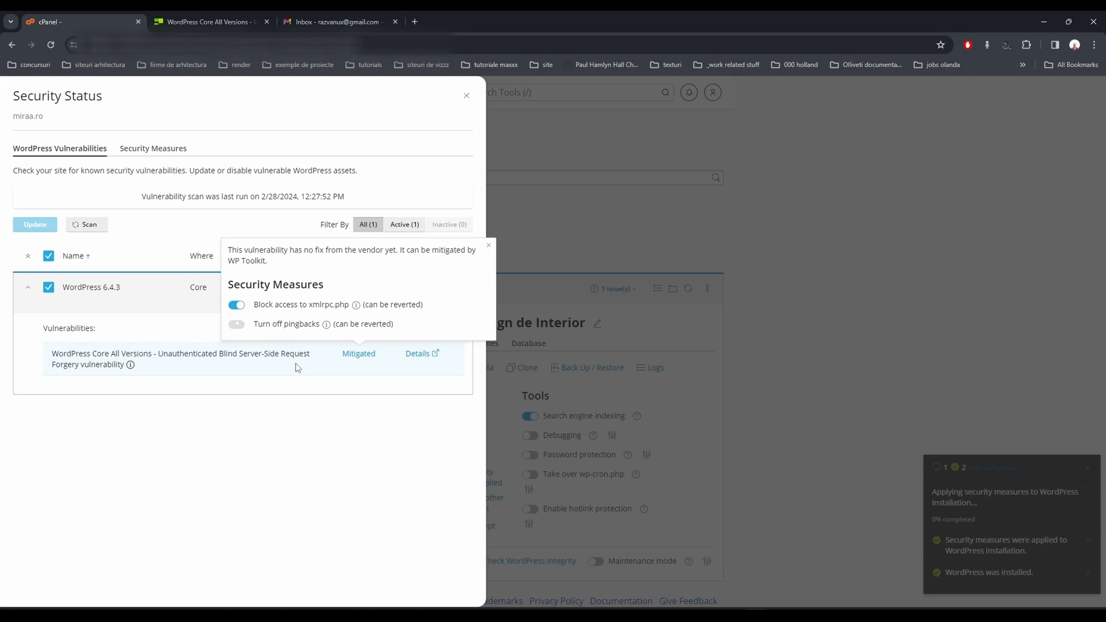
left_click(488, 245)
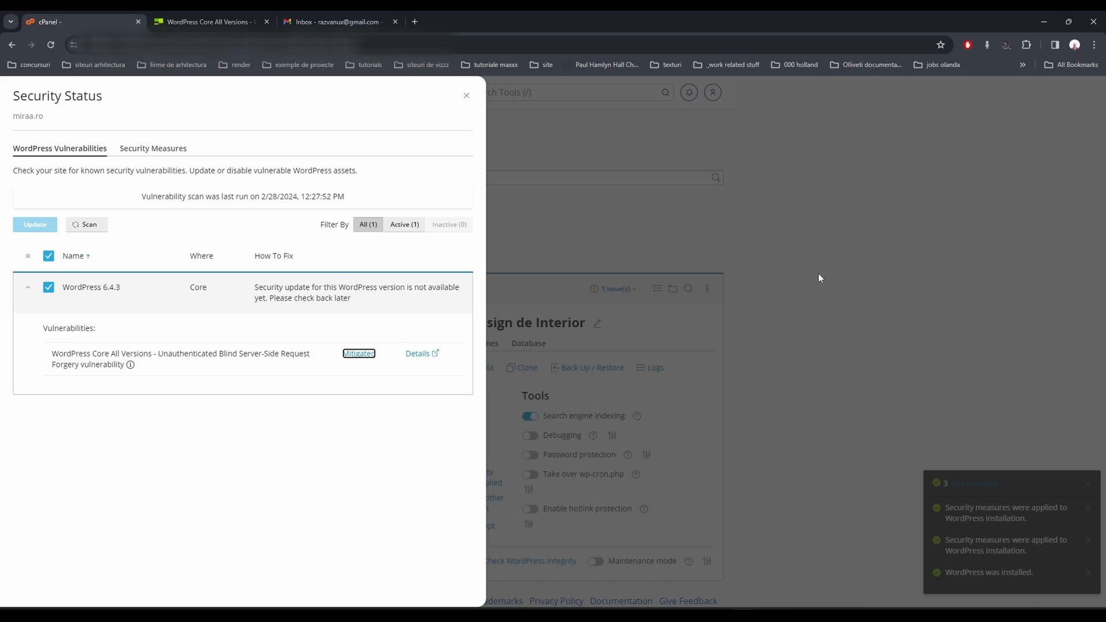
- Close the site's security status, collapse the completed-task notifications and consult the explanation of Password protection
left_click(806, 272)
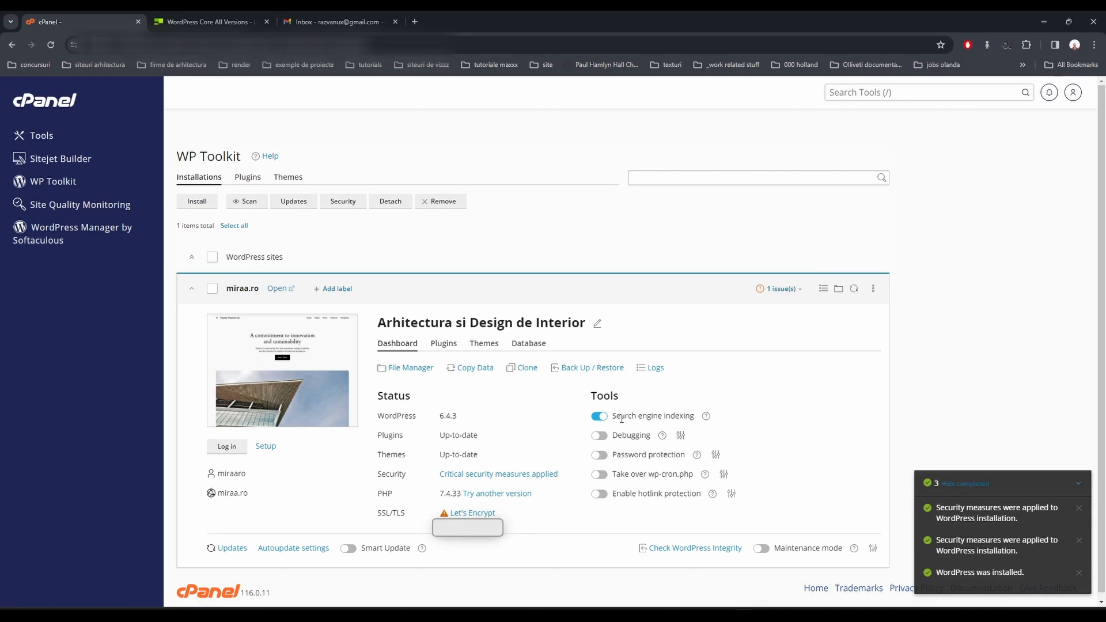
left_click_drag(615, 415, 696, 420)
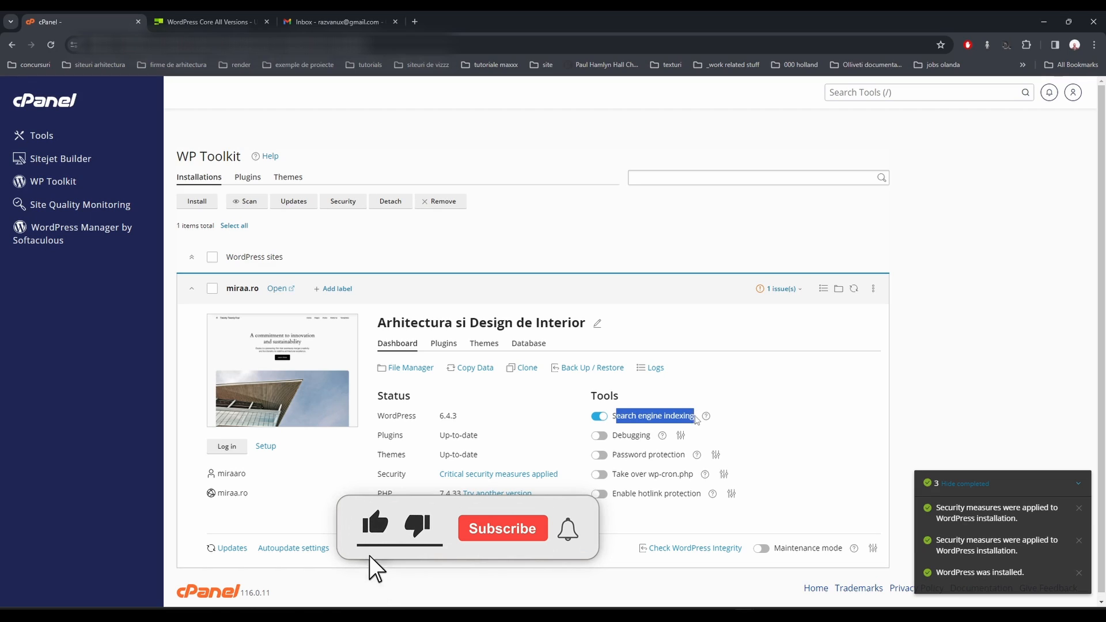
left_click(756, 420)
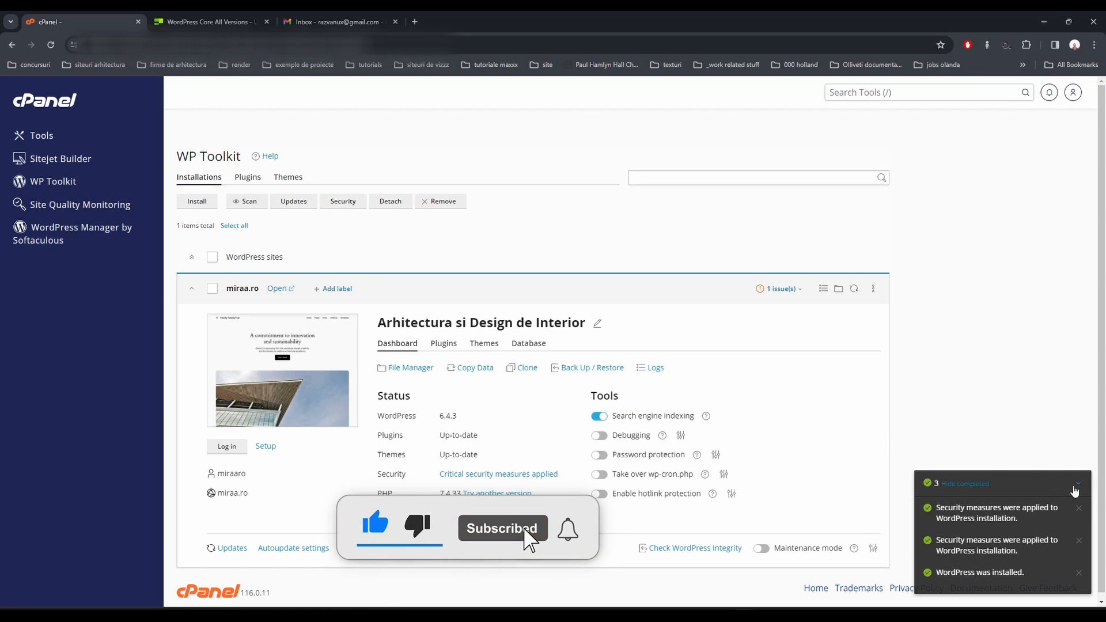
left_click(1077, 483)
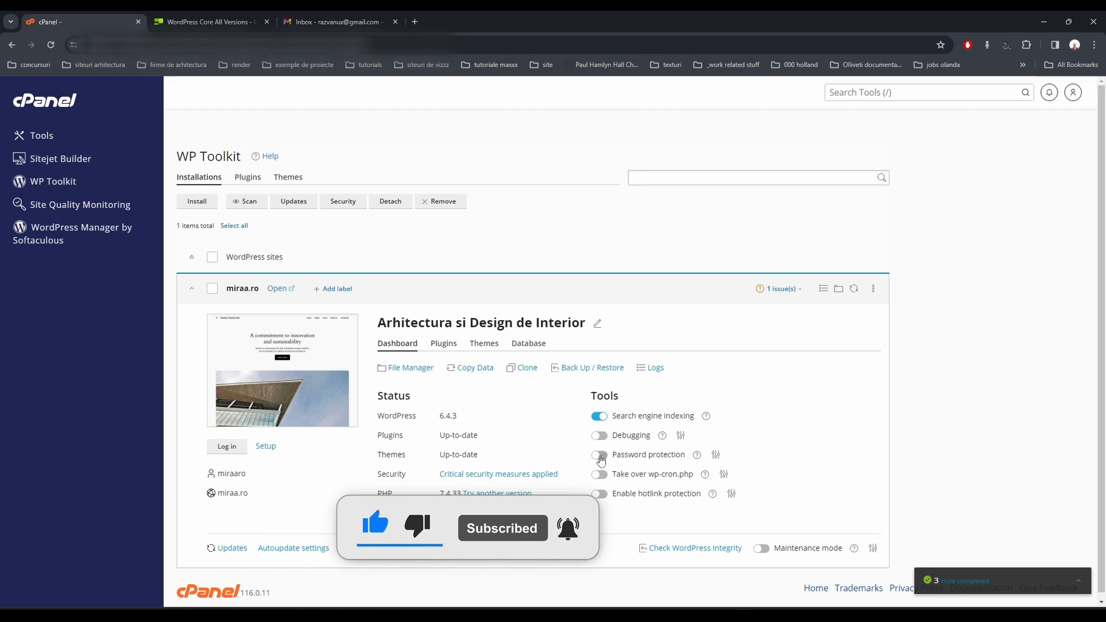
left_click(696, 455)
left_click(697, 455)
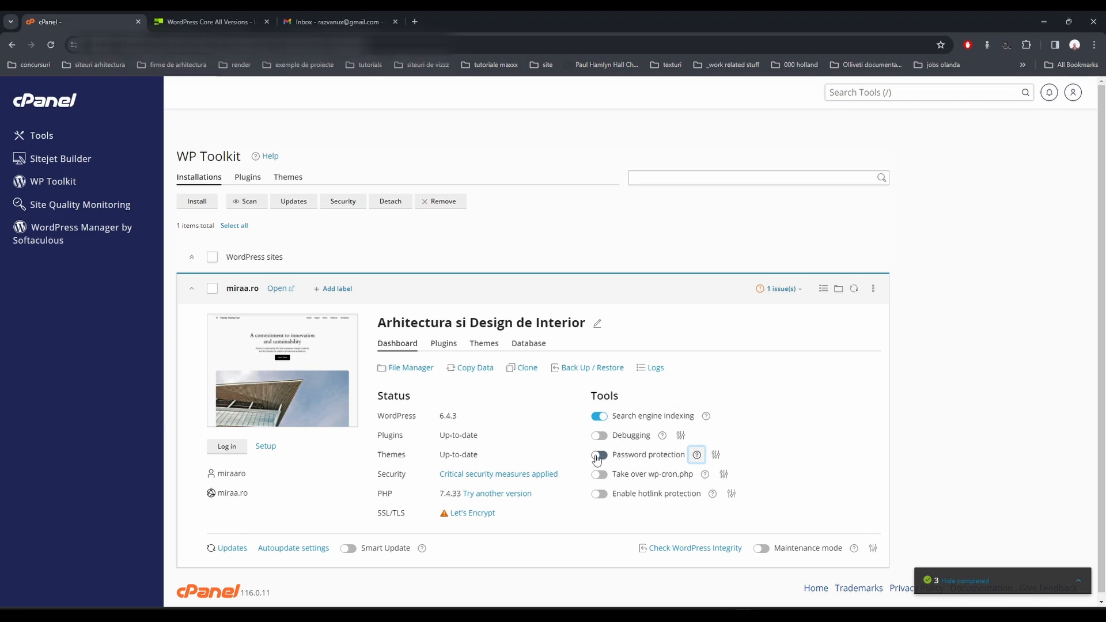
- Enable Take over wp-cron.php for the WordPress installation, consulting the tool explanations, and check its SSL/TLS status
left_click(704, 476)
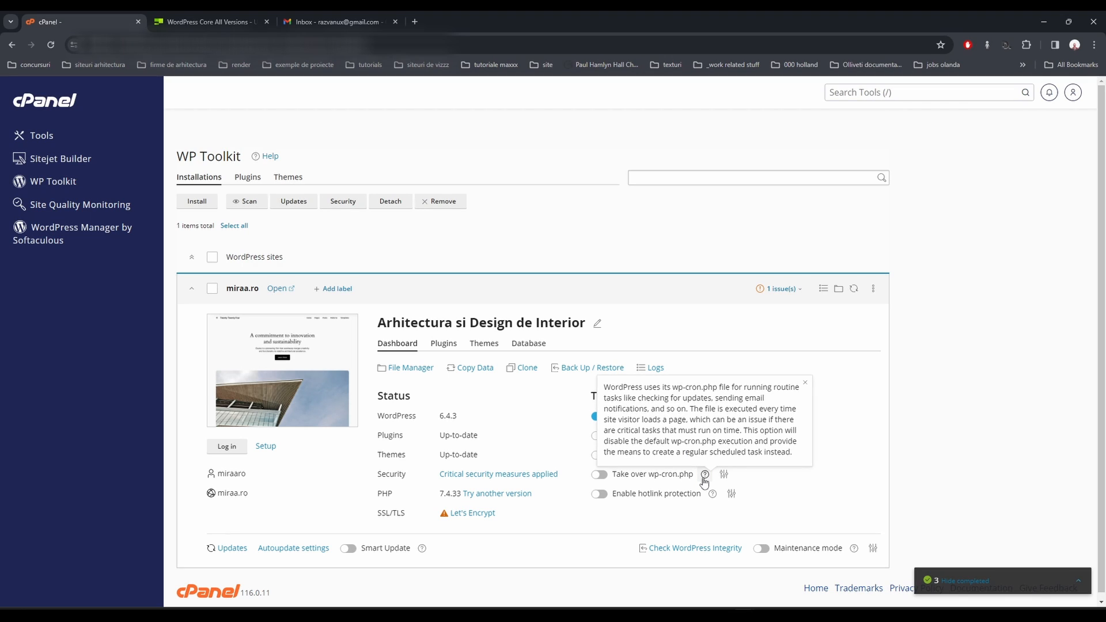
left_click(711, 494)
left_click(711, 494)
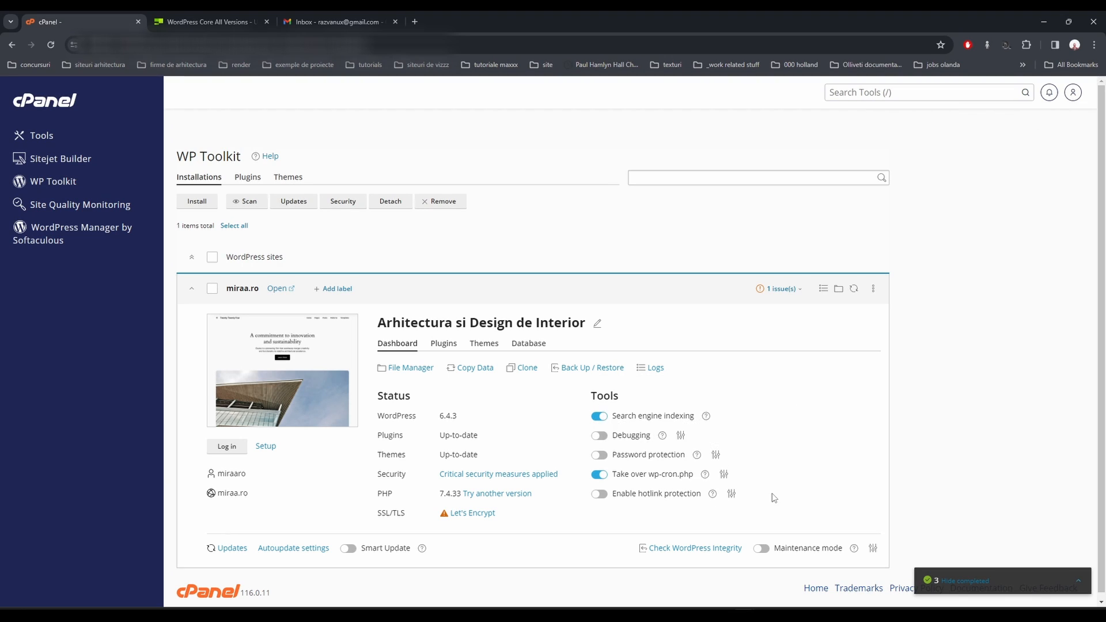
left_click(697, 455)
left_click(696, 455)
mouse_move(476, 515)
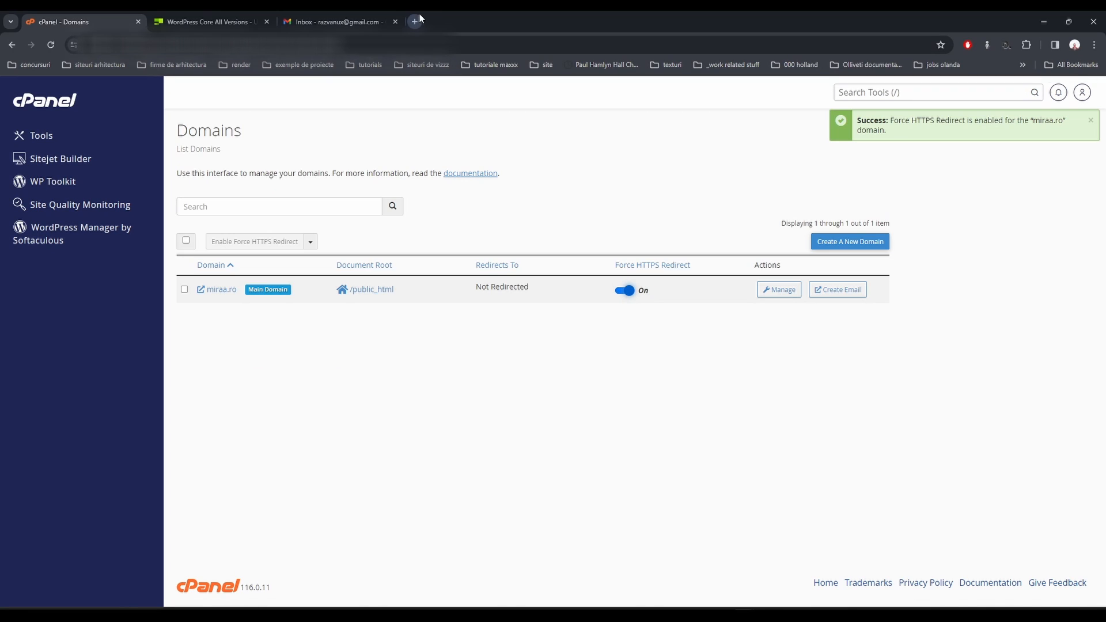
- Open miraa.ro in a new browser tab and look over the whole homepage down to its footer
left_click(419, 19)
type("mir")
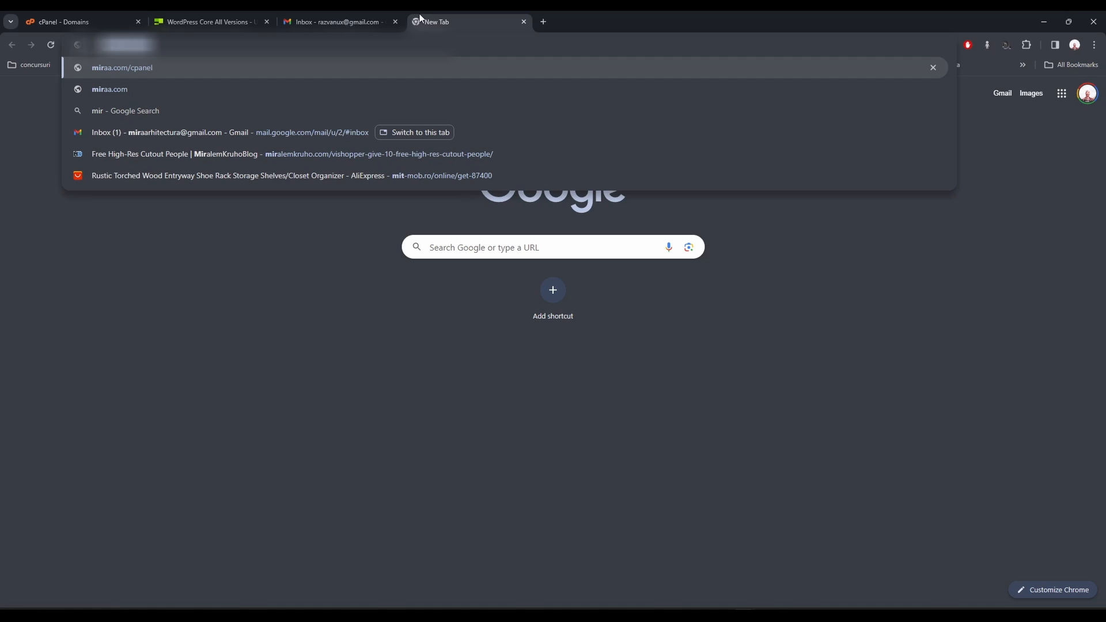
key("Right")
key("BackSpace")
key("BackSpace")
key("BackSpace")
key("BackSpace")
key("BackSpace")
key("BackSpace")
key("BackSpace")
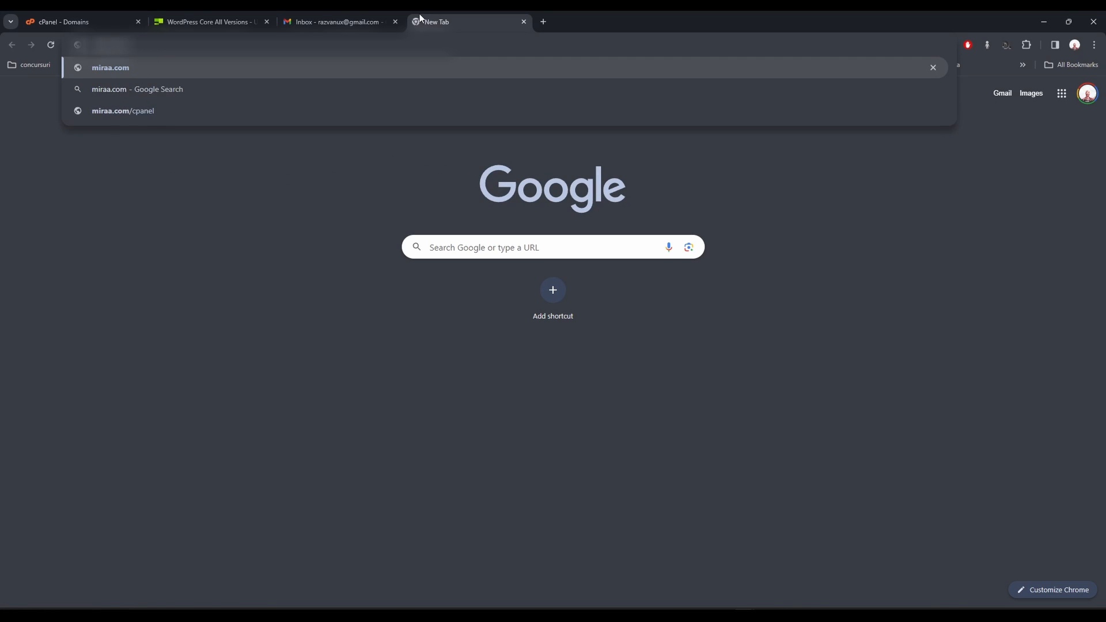
key("BackSpace")
key("BackSpace")
key("BackSpace")
type("ro")
key("Return")
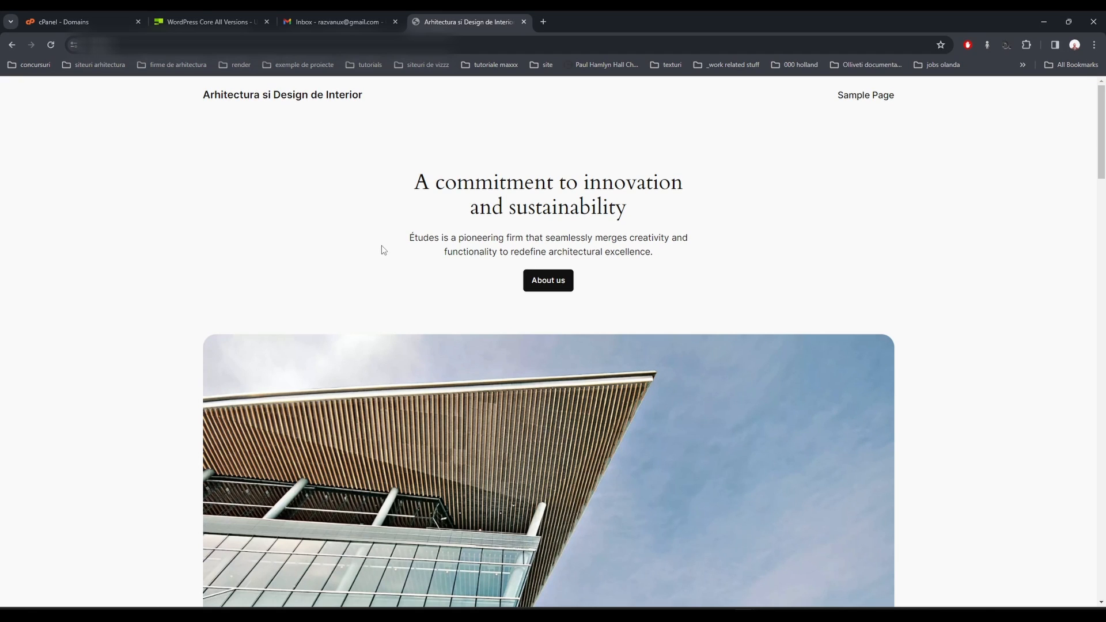
scroll(632, 270, "down", 8)
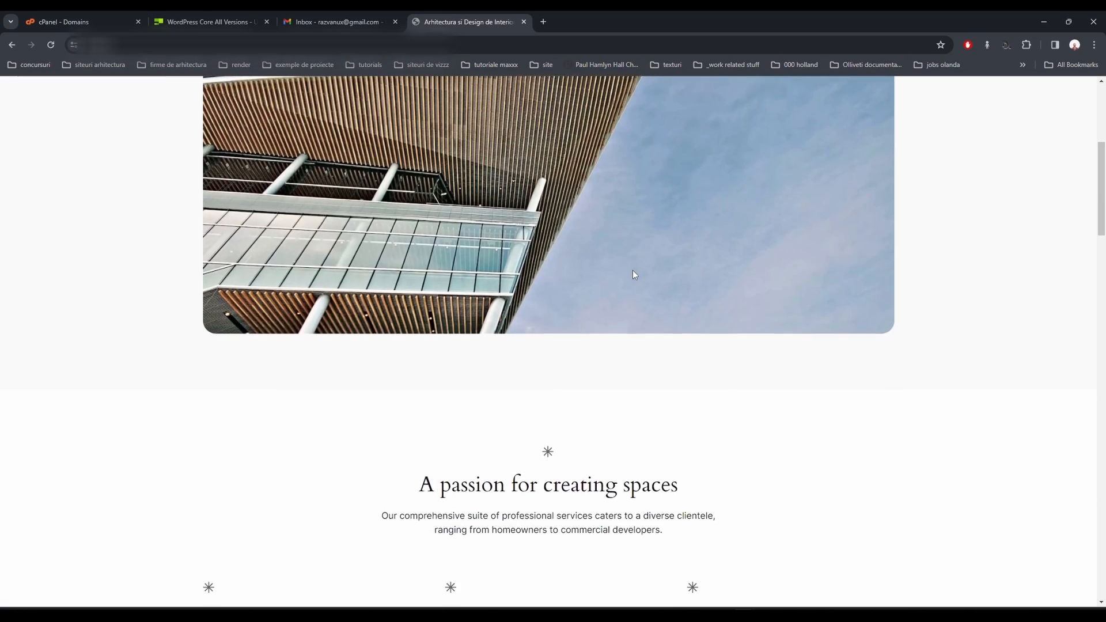
scroll(635, 274, "down", 10)
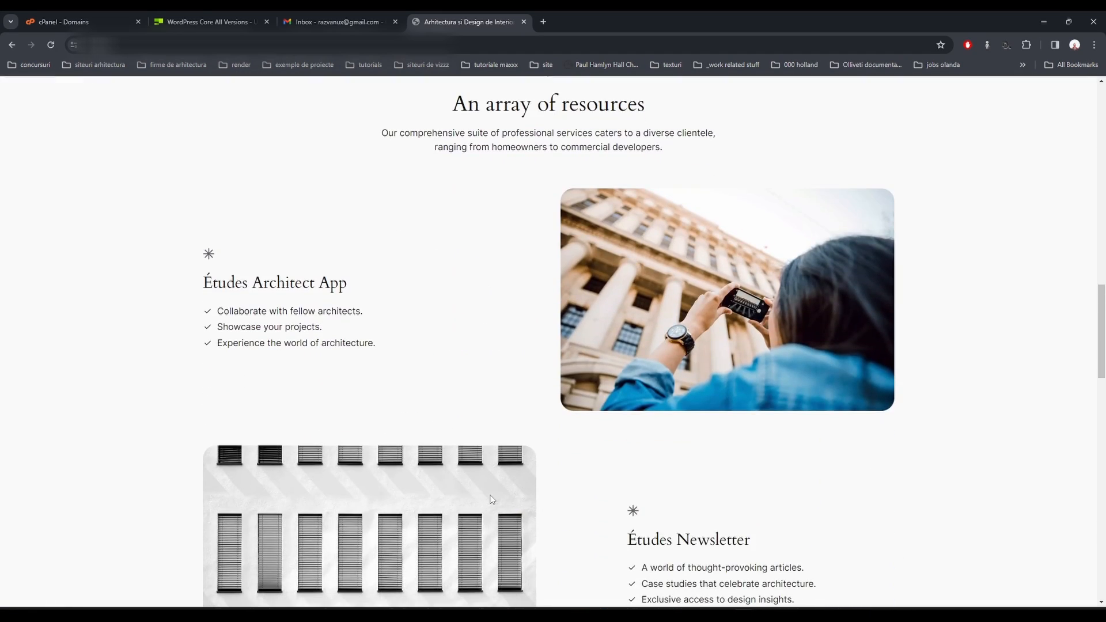
scroll(492, 496, "down", 15)
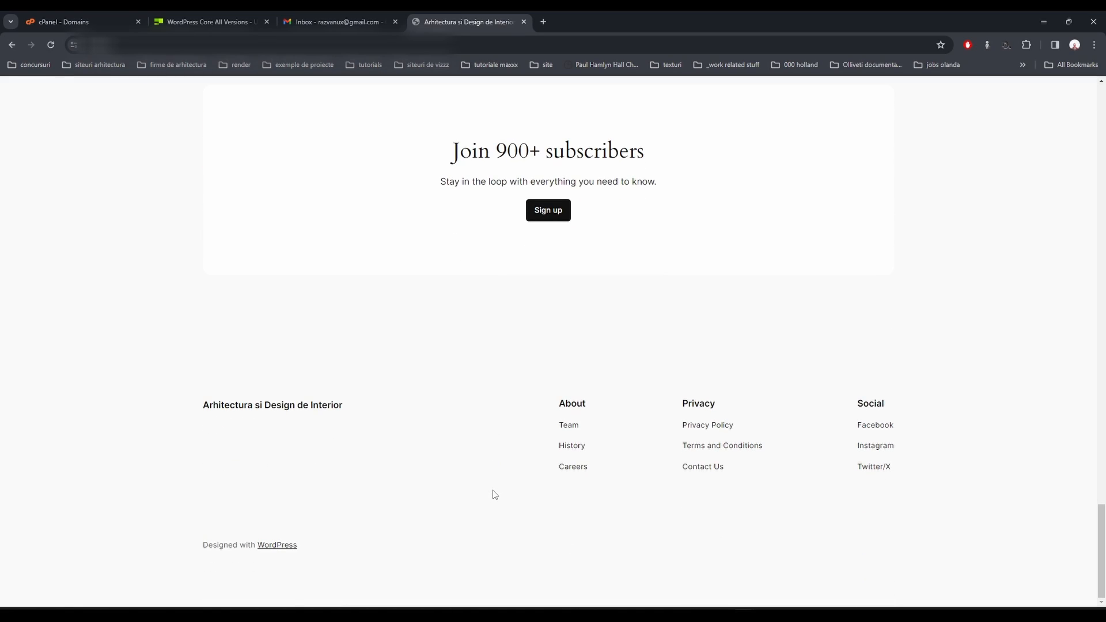
scroll(499, 438, "up", 10)
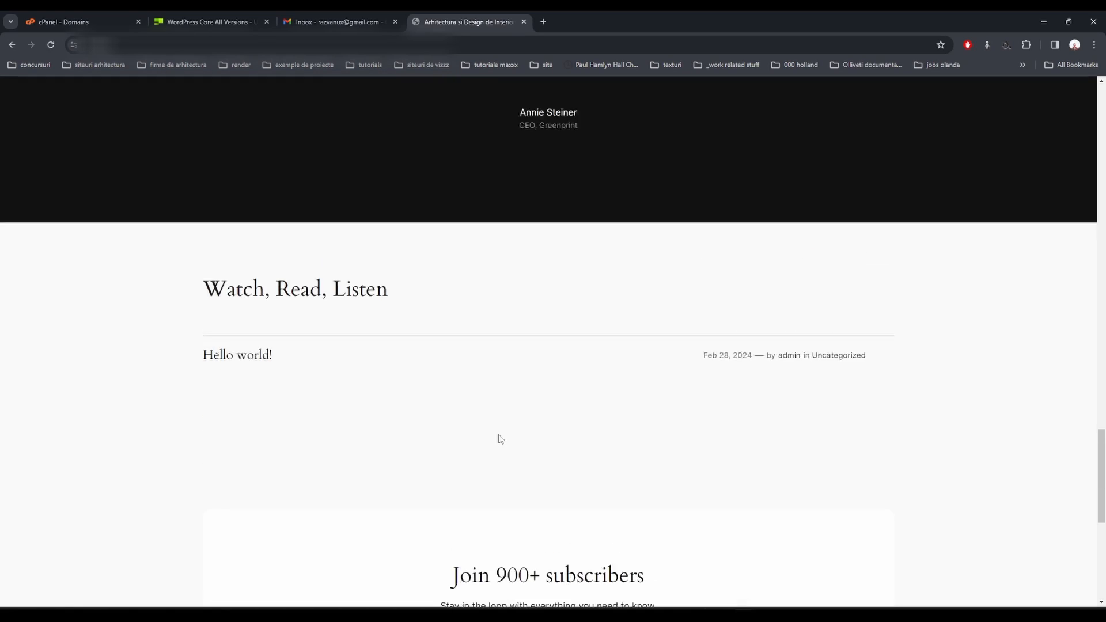
scroll(500, 436, "up", 15)
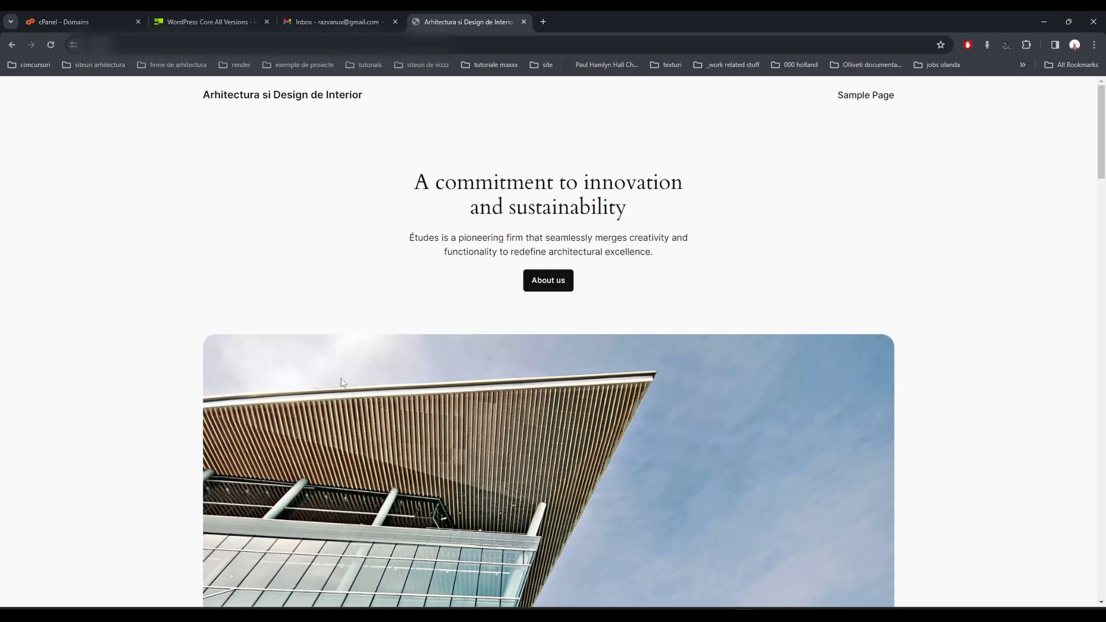
- Close the browser tab with the WordPress Core vulnerability details and return to the website's homepage
left_click(327, 16)
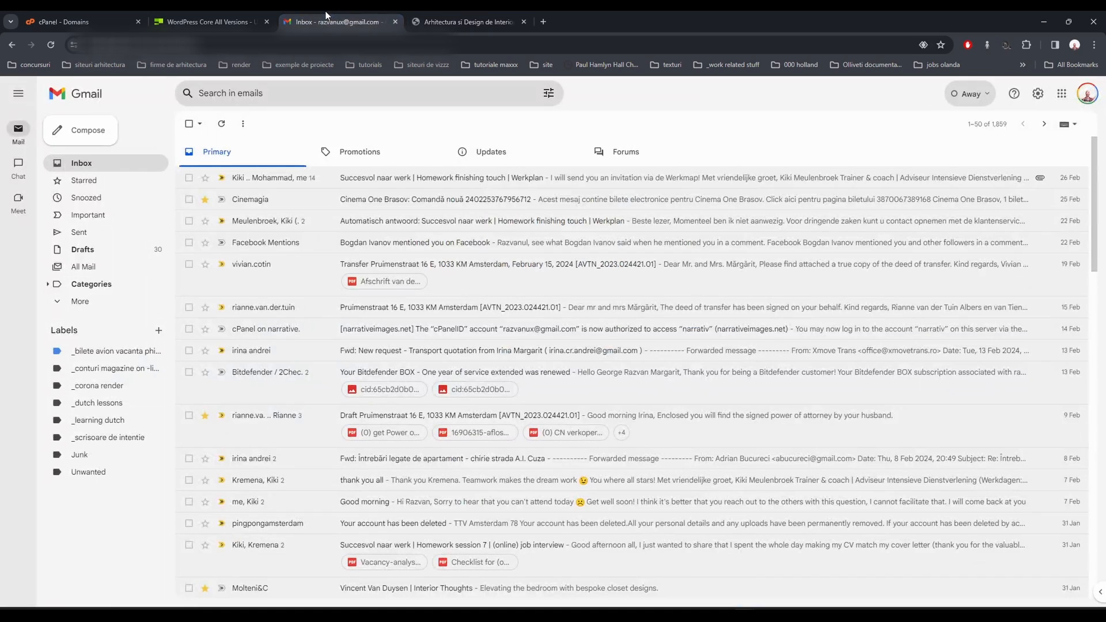
left_click(206, 15)
left_click(266, 22)
left_click(329, 18)
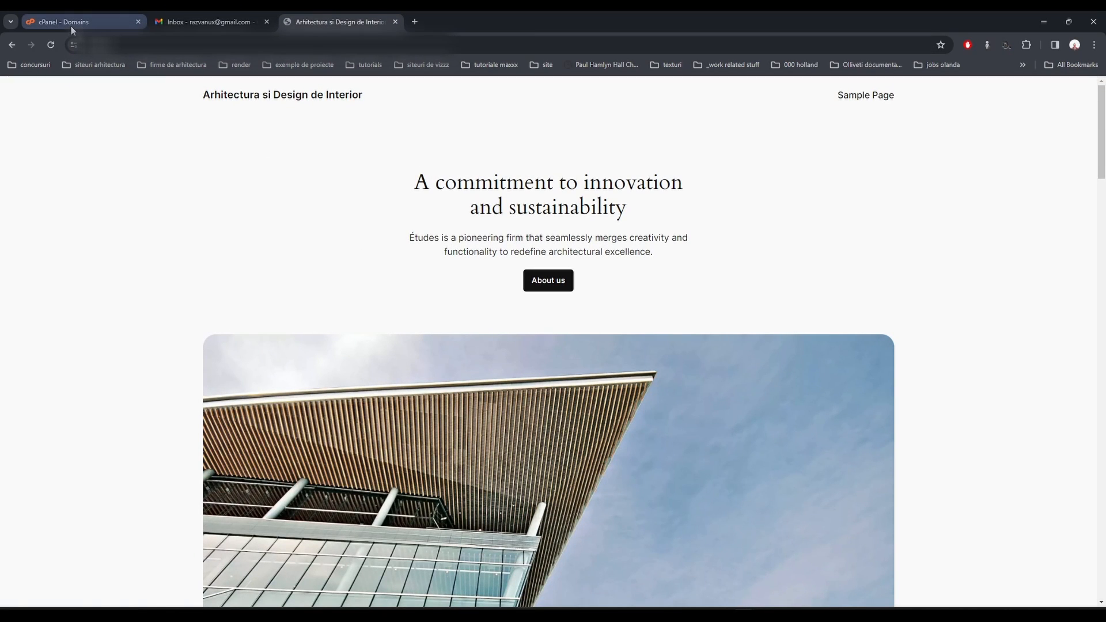
mouse_move(193, 22)
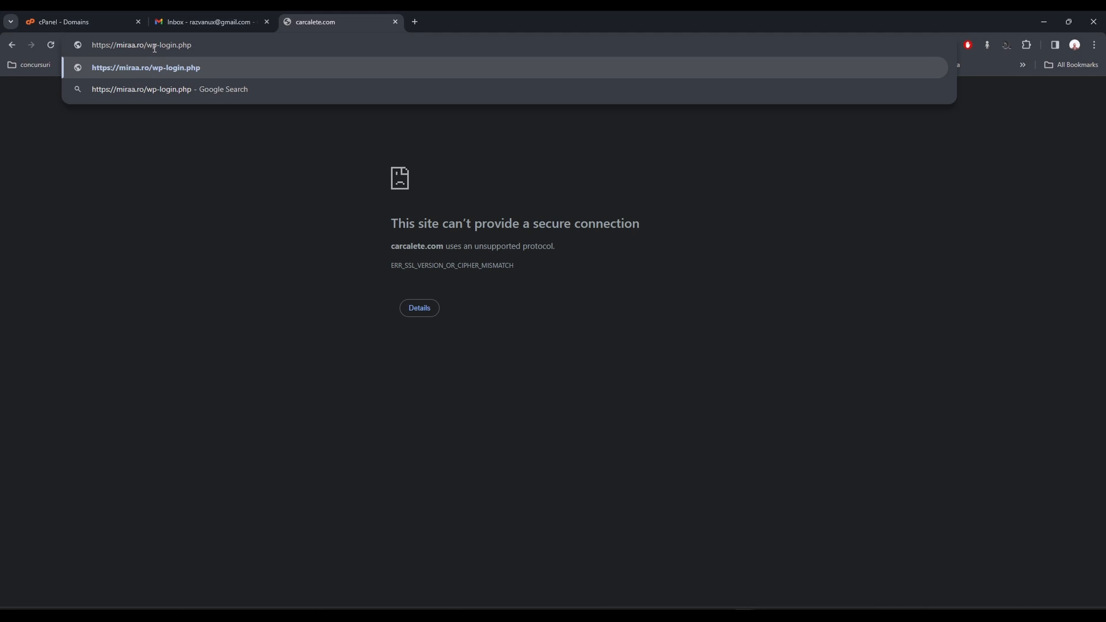
key("Return")
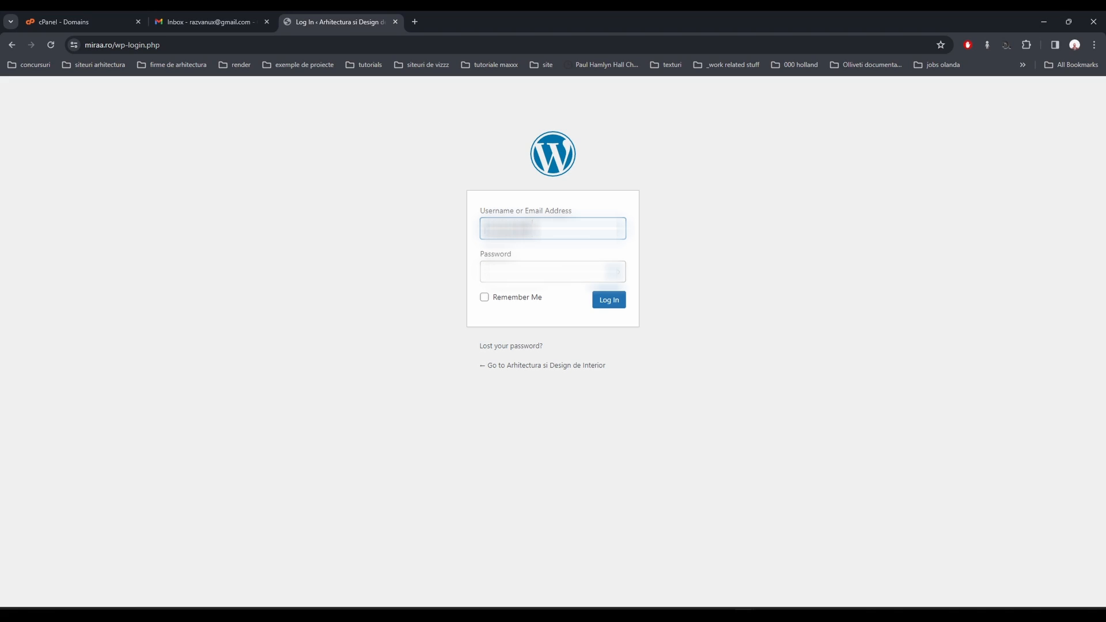
key("Tab")
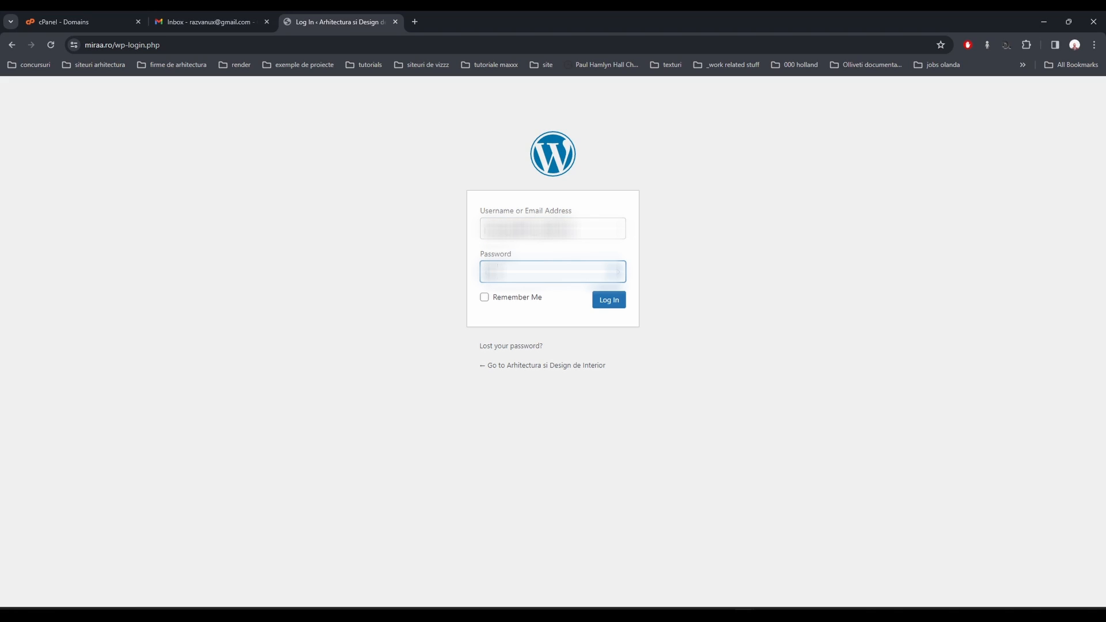
type("••••••••••••")
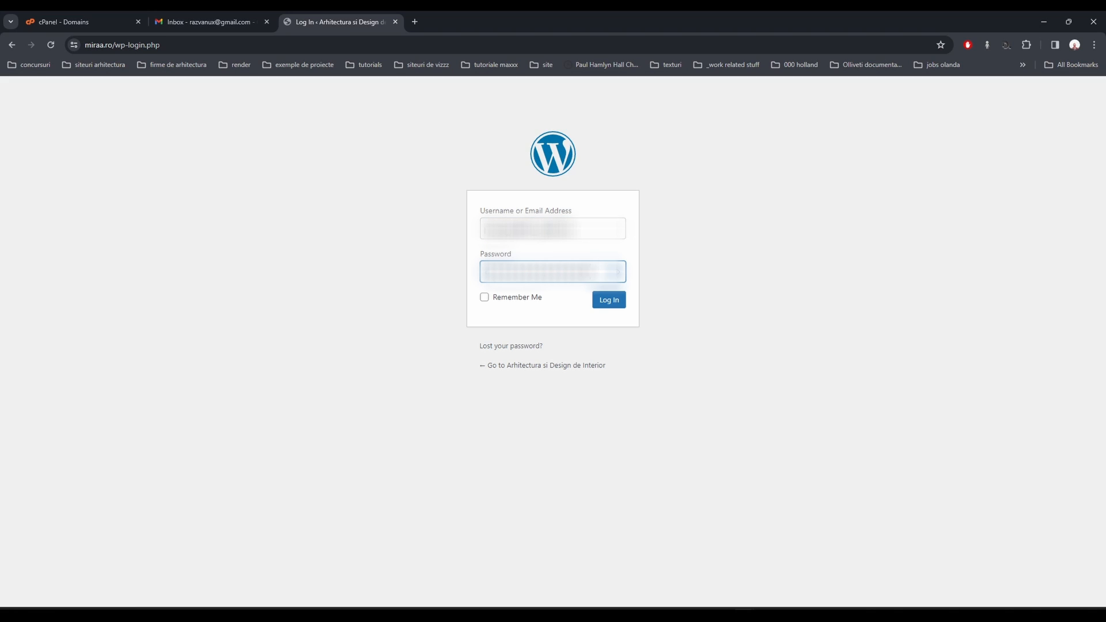
left_click(506, 298)
left_click(610, 304)
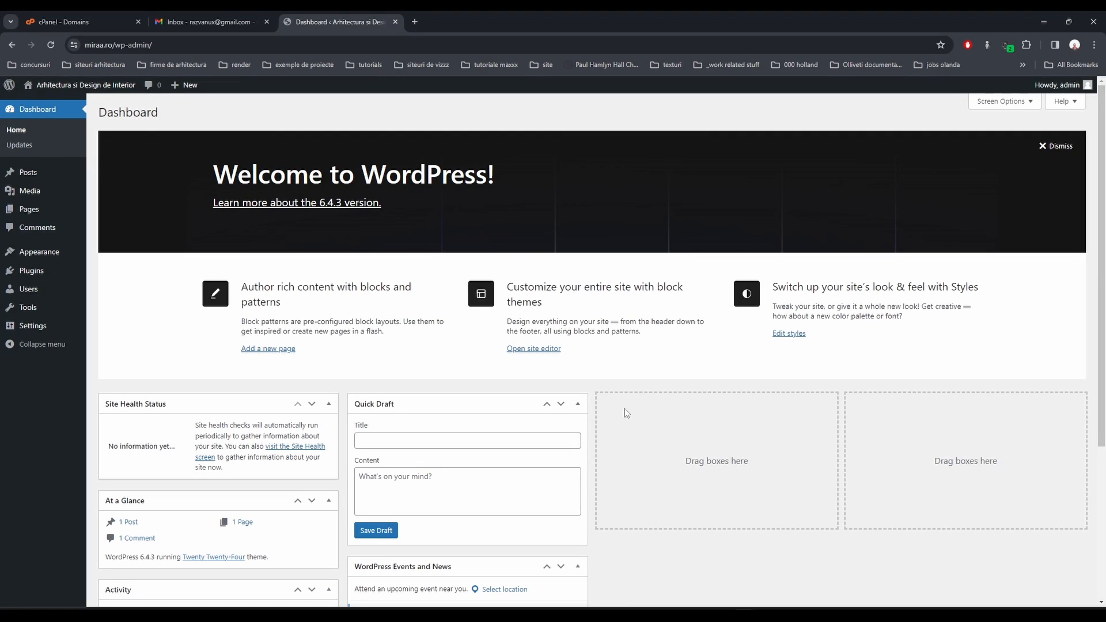
- Visit the live site from the WordPress dashboard and return to the dashboard
mouse_move(64, 85)
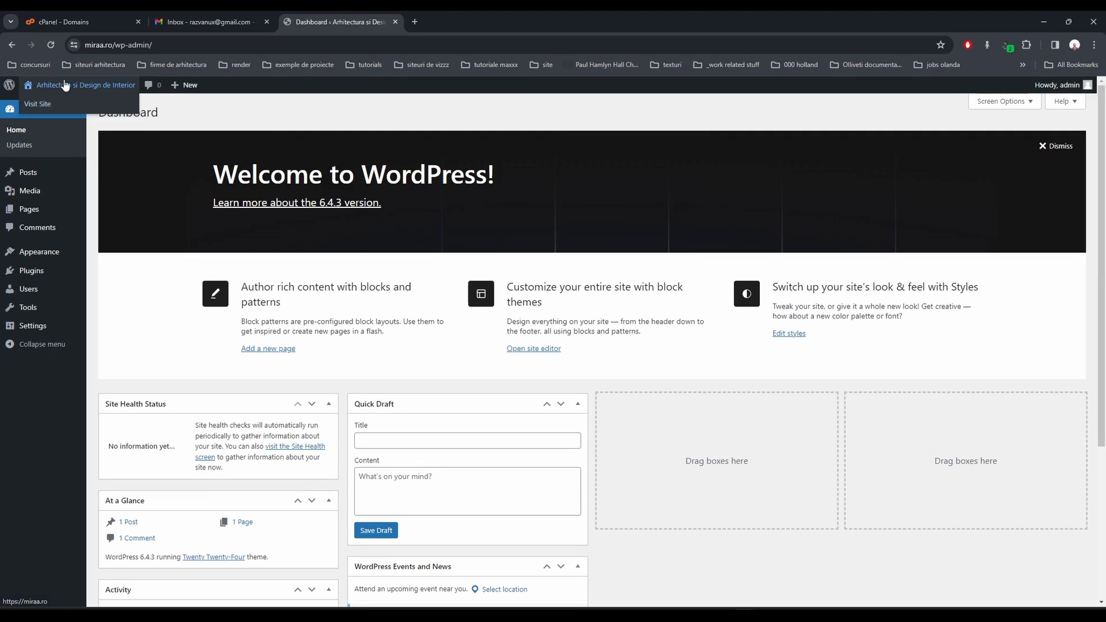
left_click(37, 104)
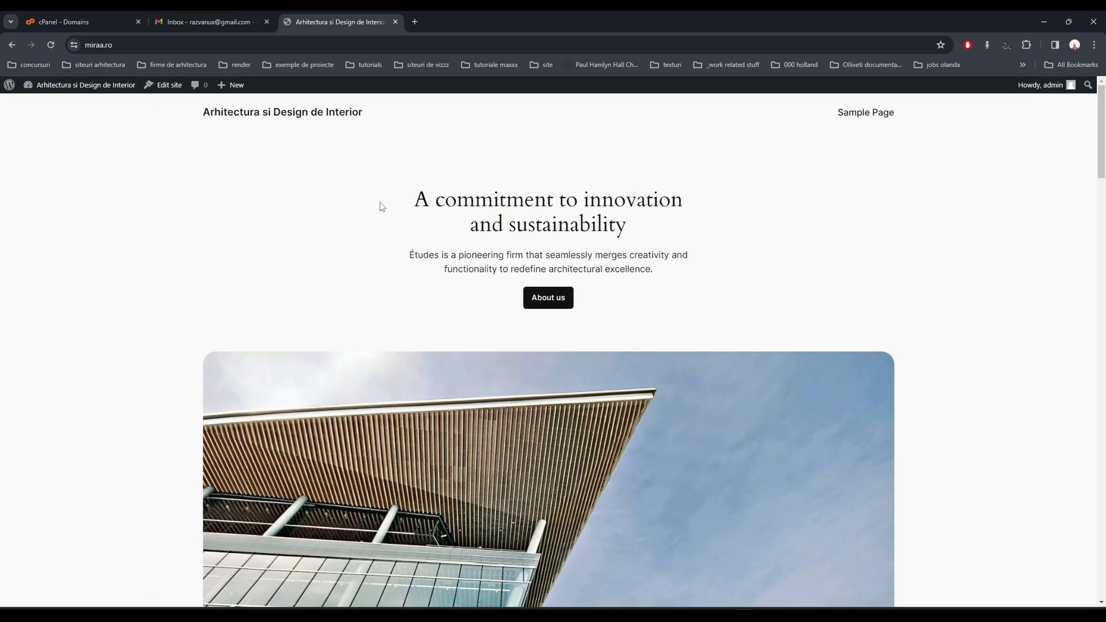
right_click(12, 48)
left_click(370, 152)
left_click(75, 90)
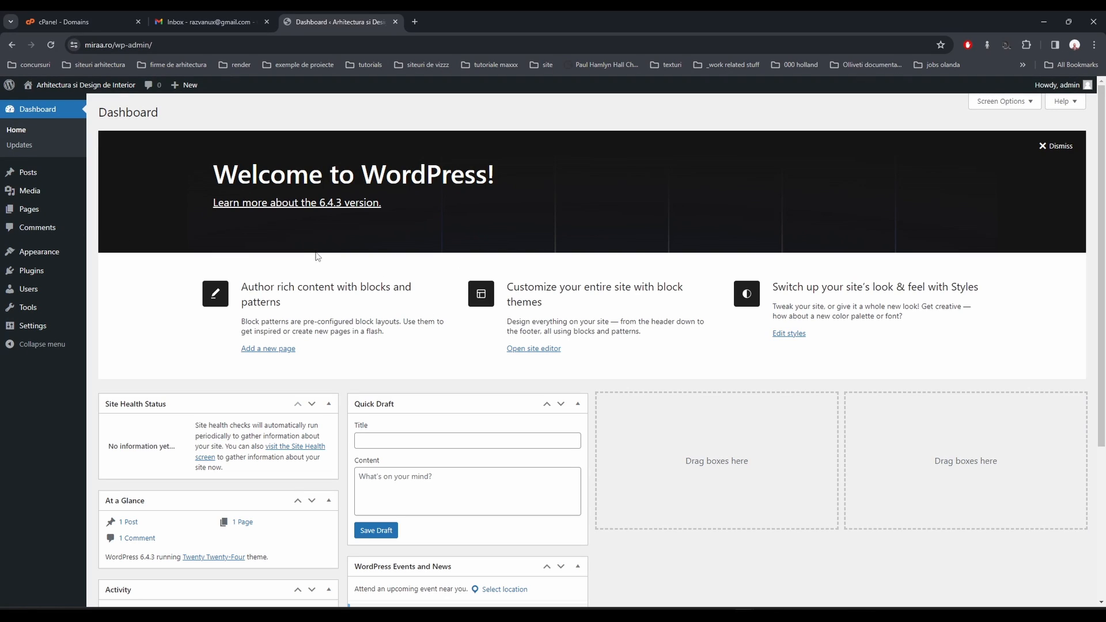
- Look through the WordPress admin sections for Updates, Posts, the Media Library and Pages
left_click(18, 132)
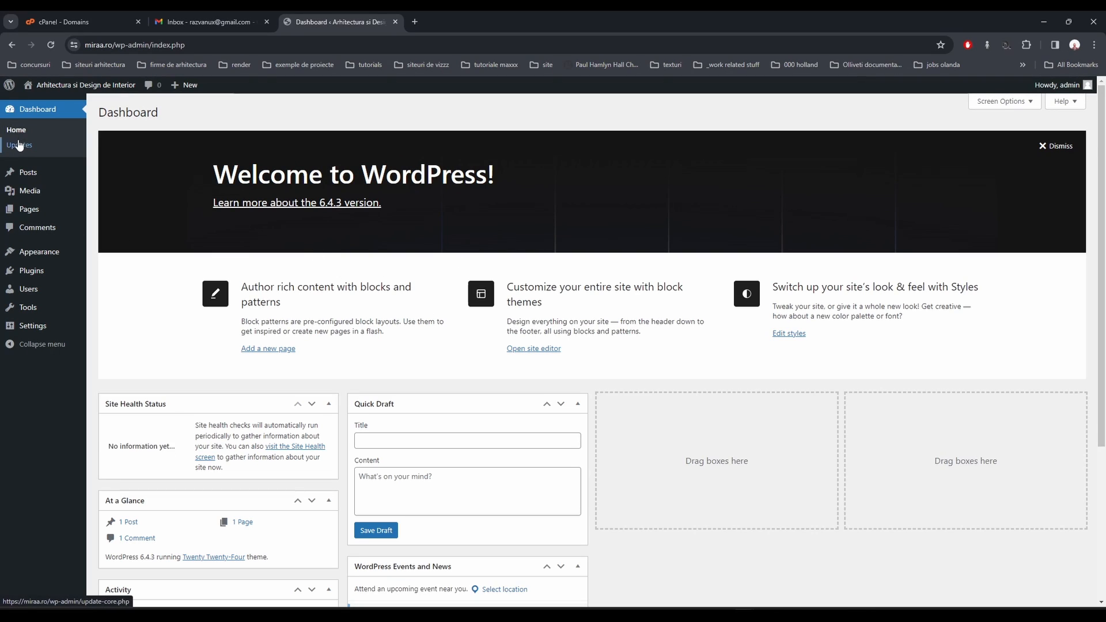
left_click(19, 146)
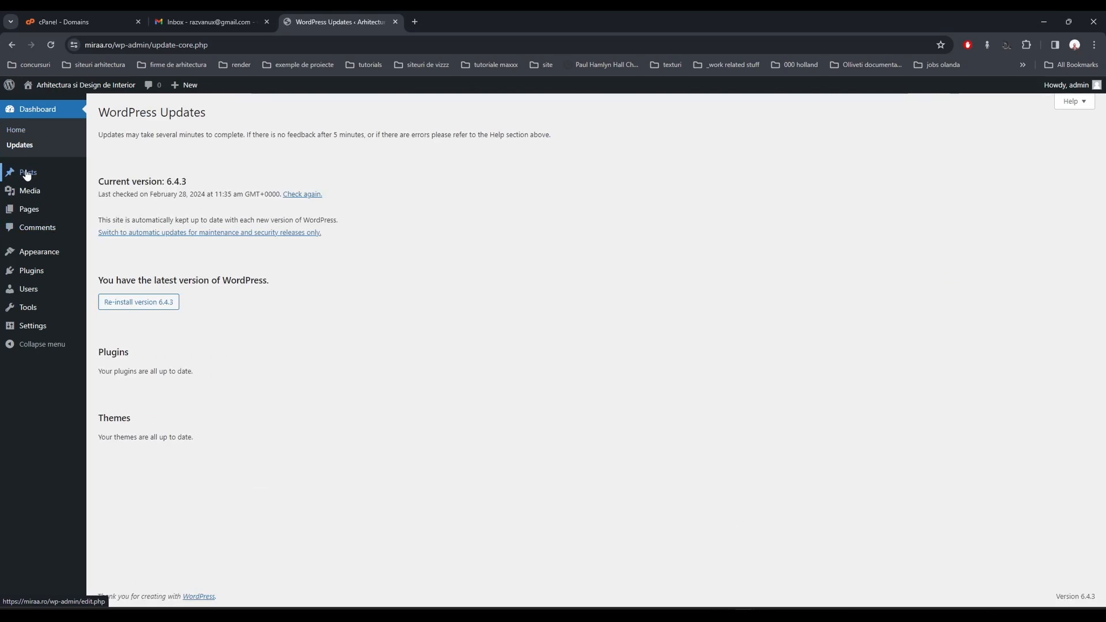
left_click(24, 171)
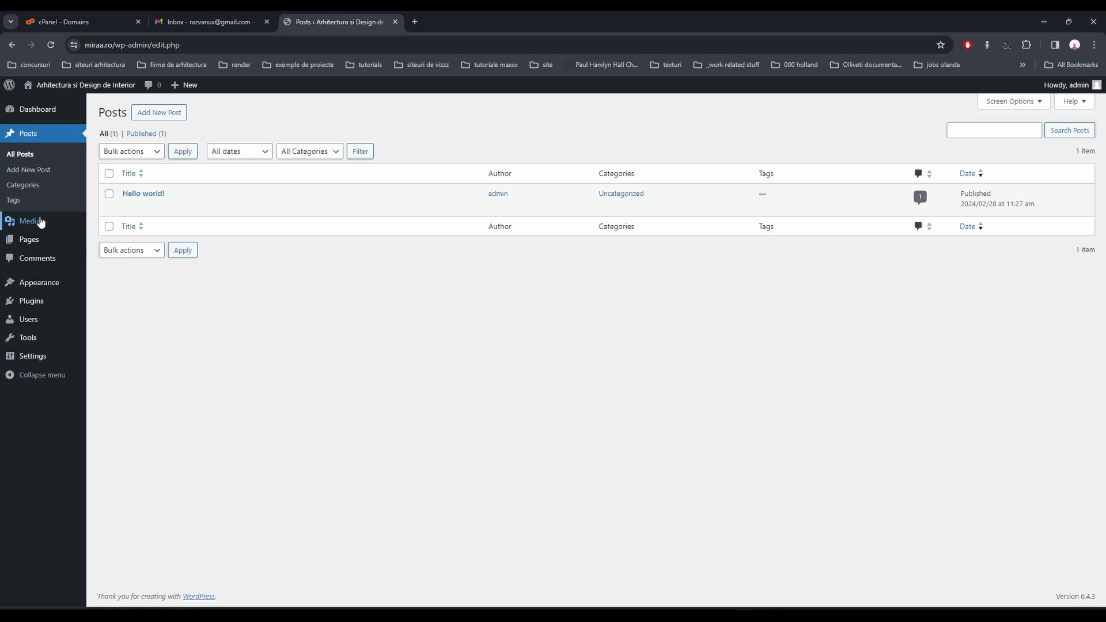
mouse_move(30, 226)
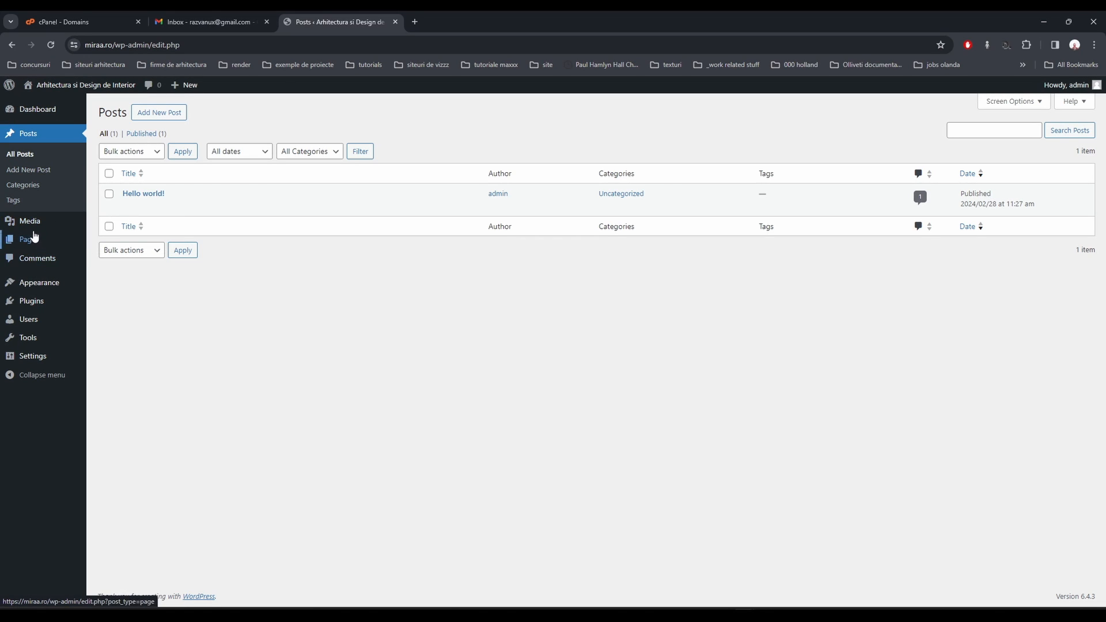
left_click(31, 223)
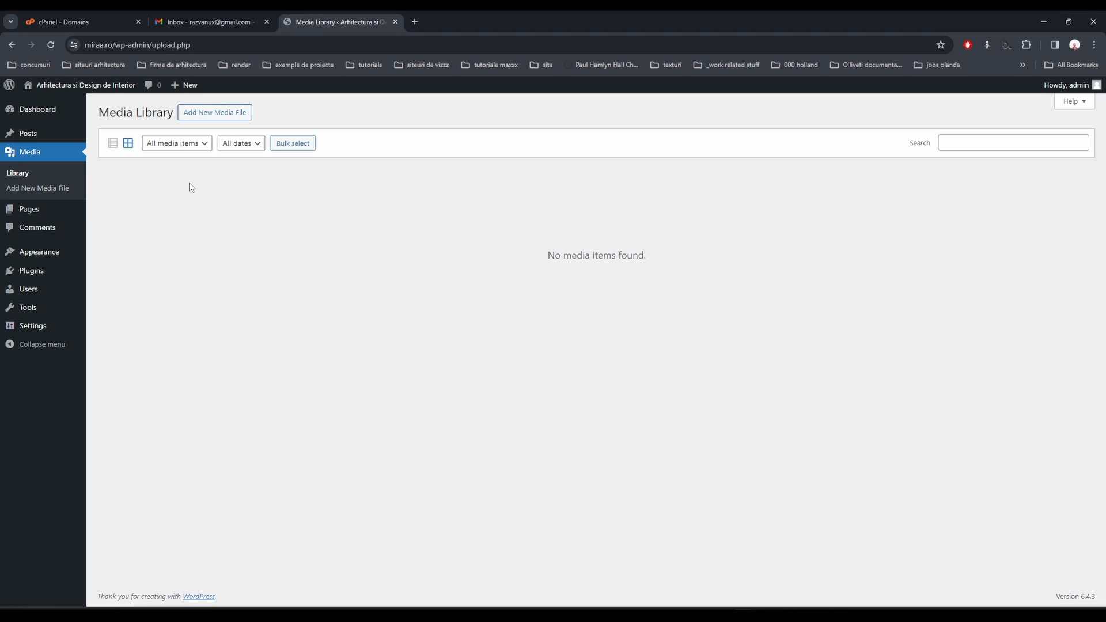
left_click(20, 212)
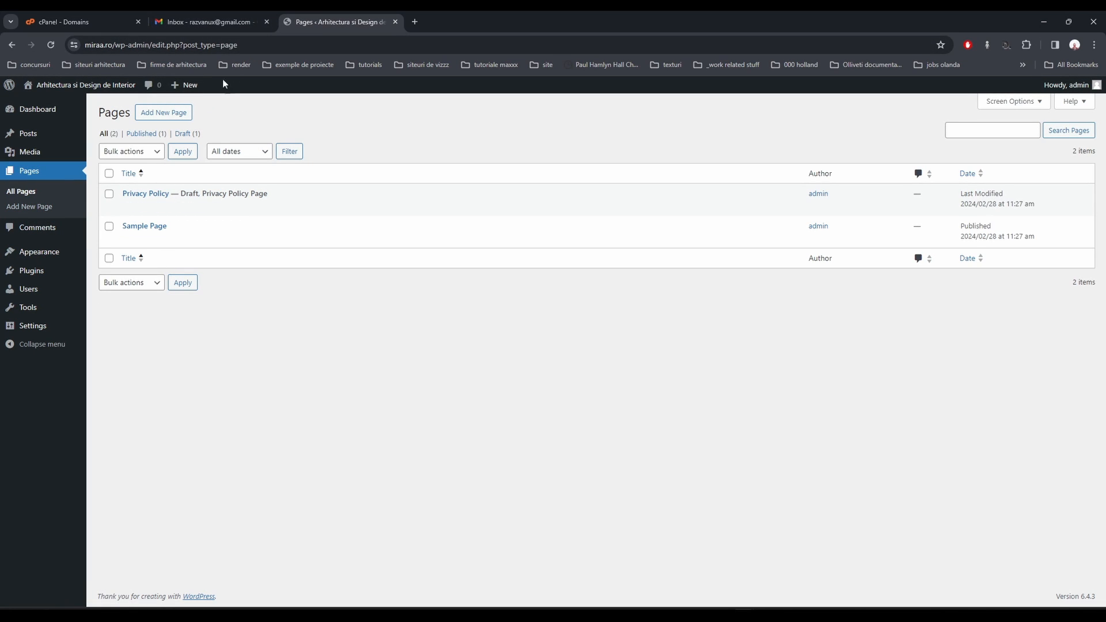
- Open the live site in a separate browser tab, view its Sample Page and return to the Pages list
mouse_move(86, 87)
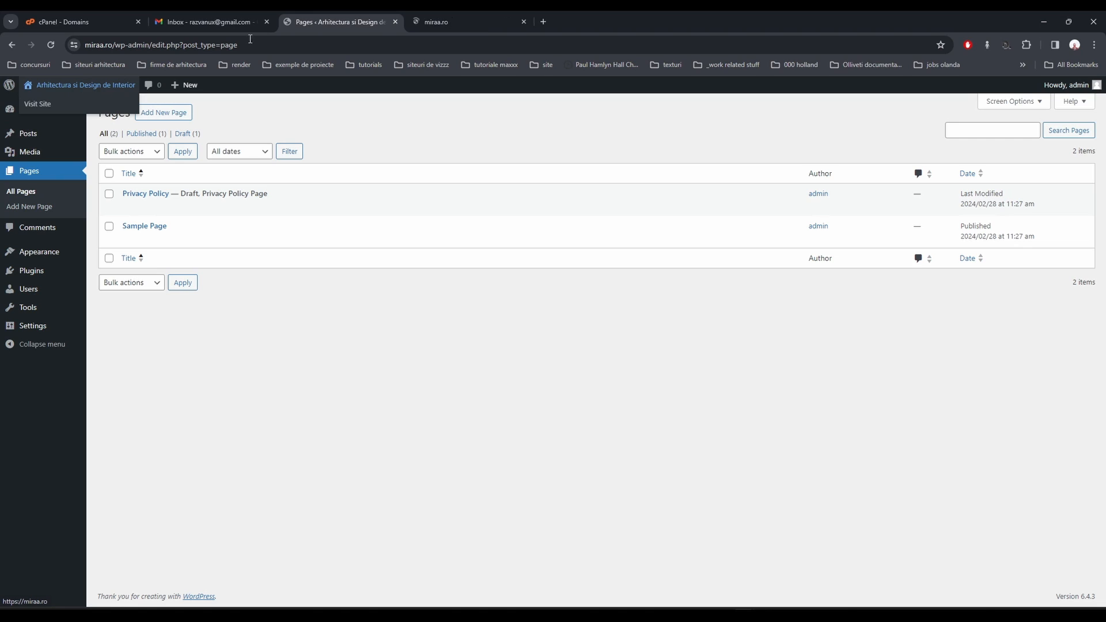
left_click(433, 17)
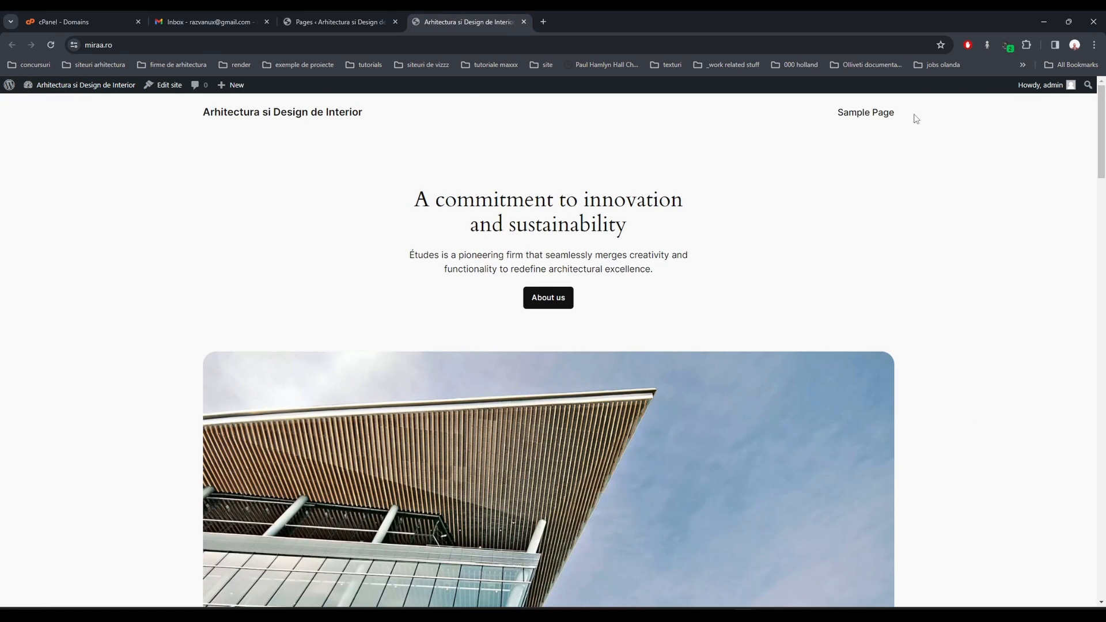
left_click(862, 115)
left_click(335, 16)
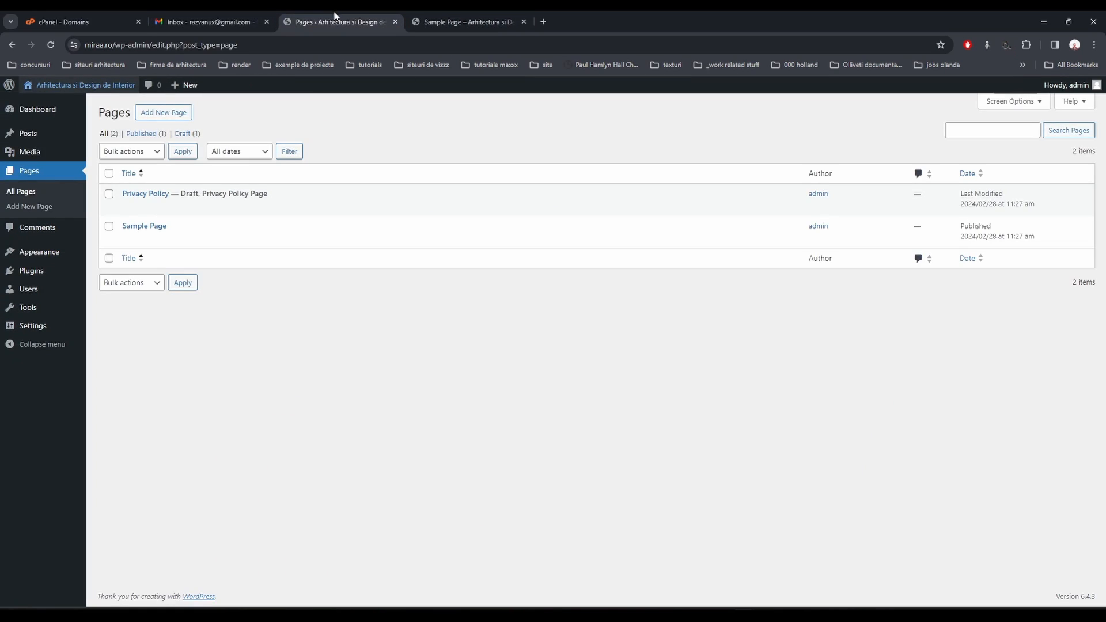
- Open the Comments section in the WordPress admin and look through the live site's home page and Sample Page
left_click(440, 16)
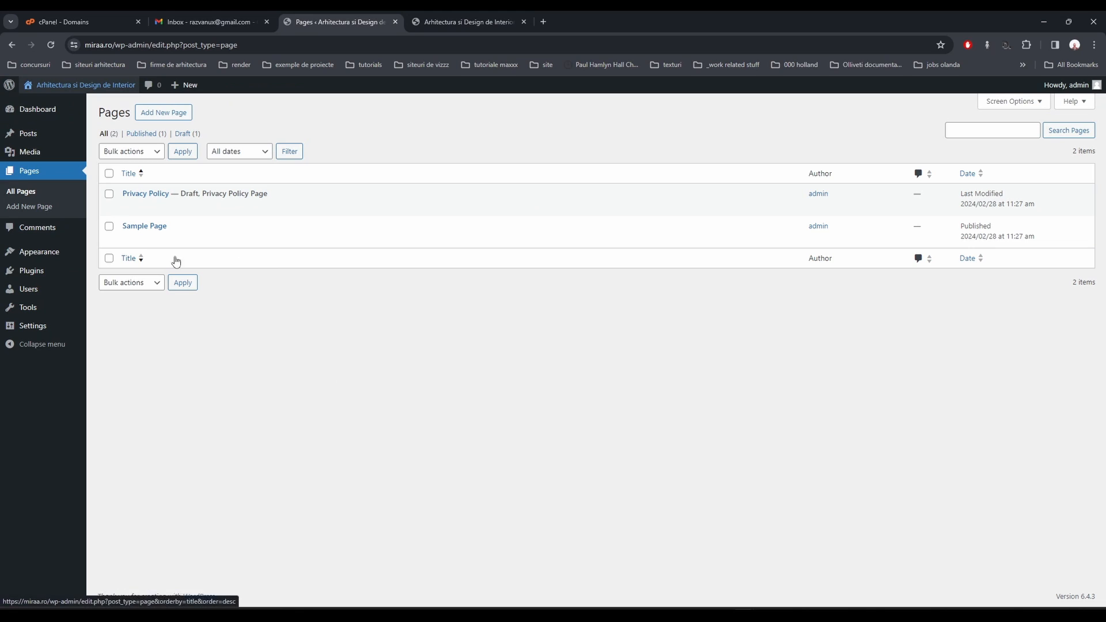
left_click(32, 227)
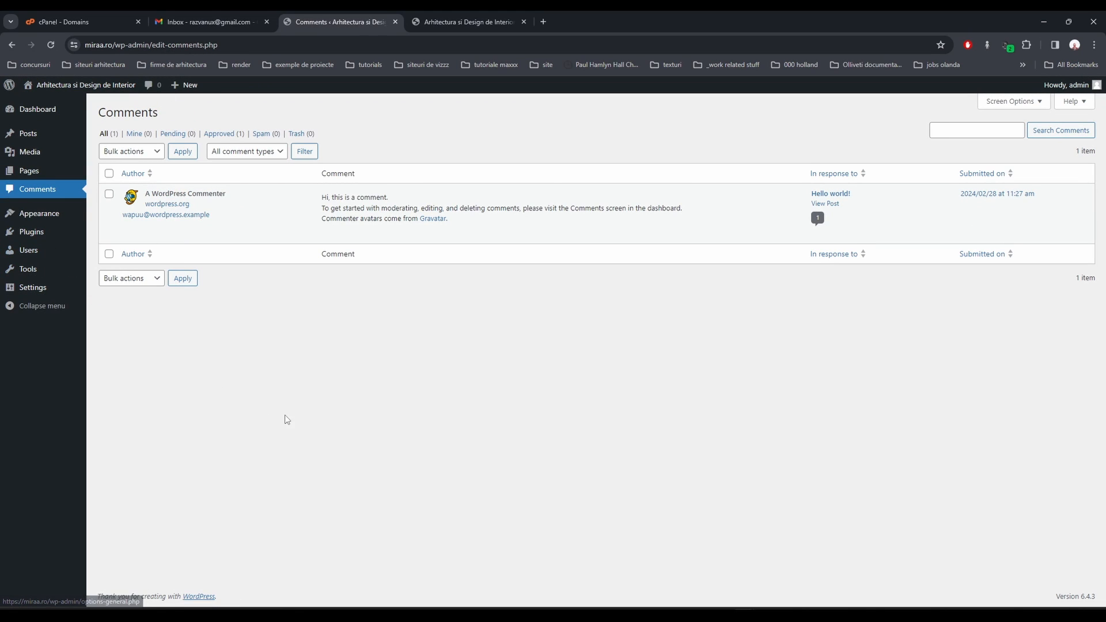
left_click(489, 15)
scroll(385, 376, "down", 4)
scroll(385, 376, "down", 20)
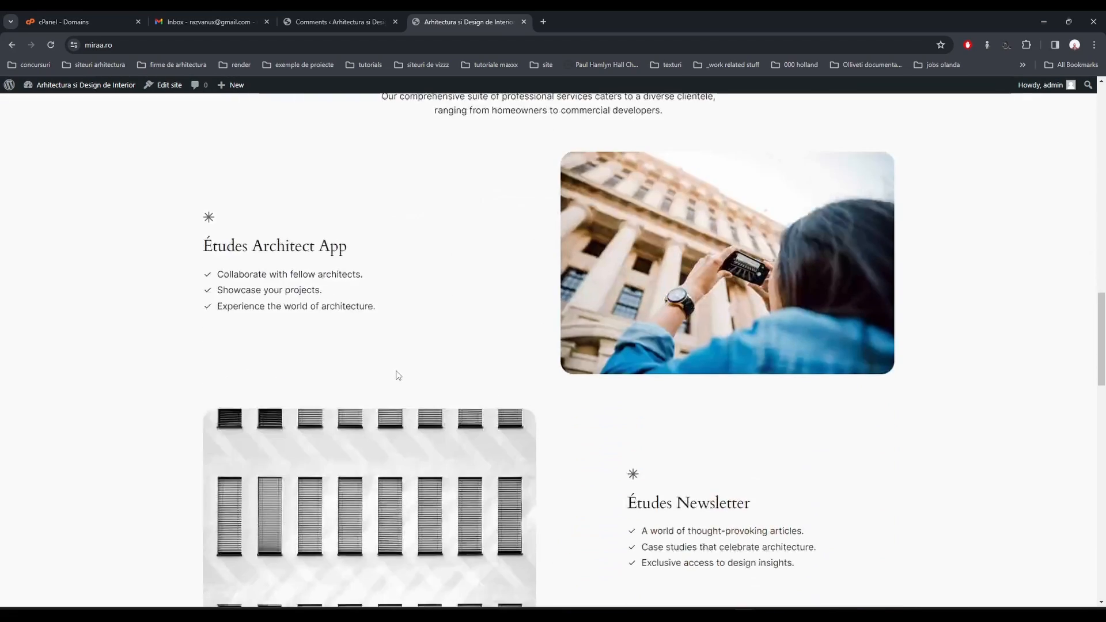
scroll(412, 380, "up", 20)
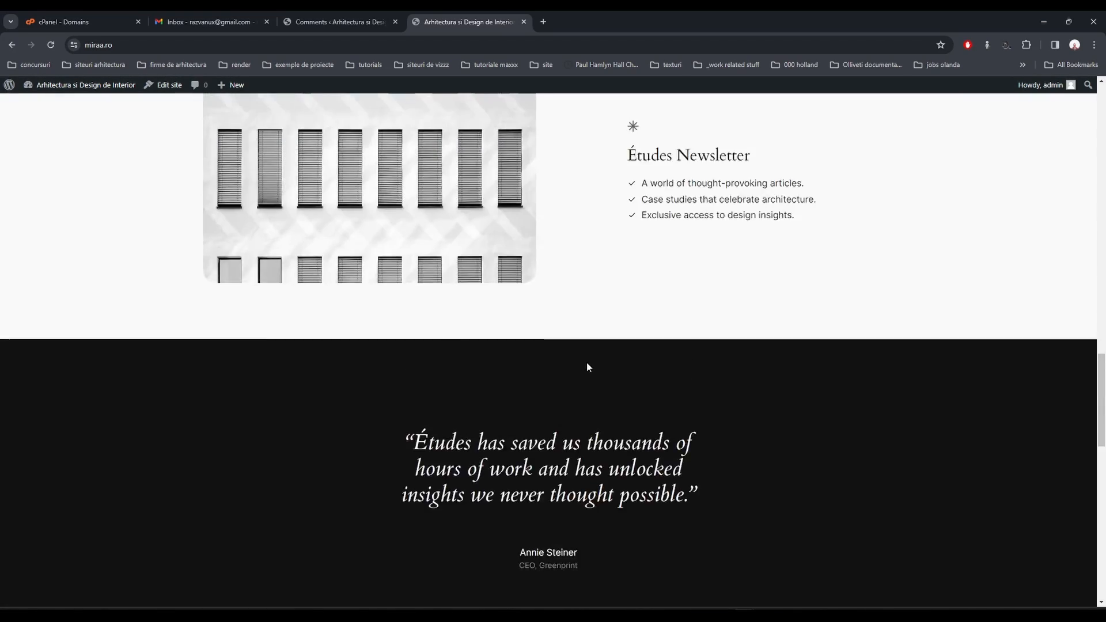
scroll(712, 235, "up", 1)
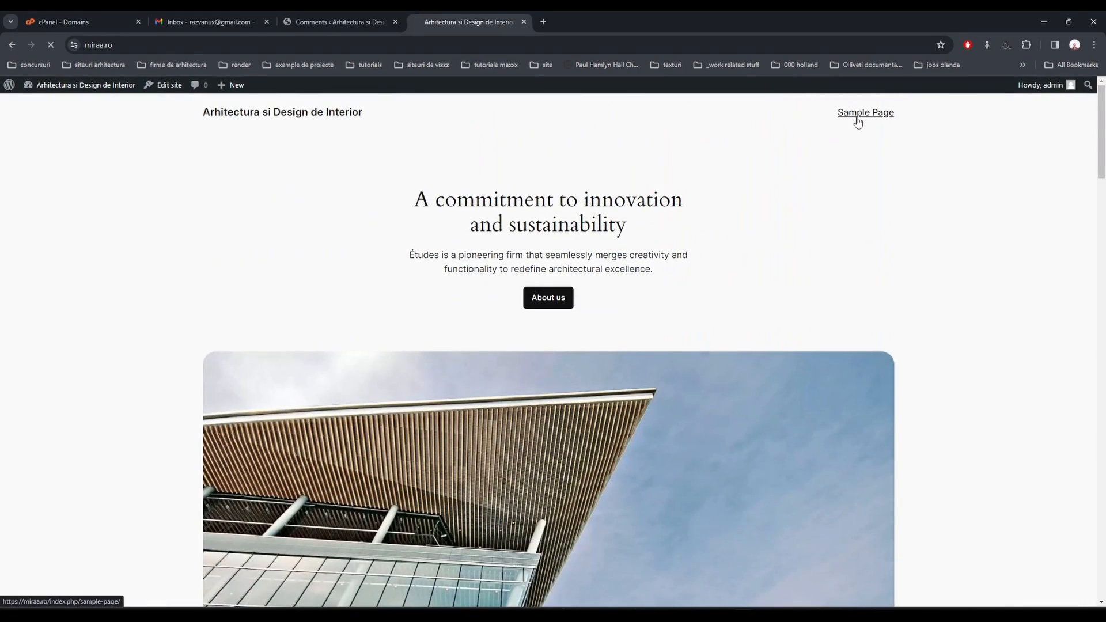
left_click(856, 117)
scroll(693, 319, "down", 7)
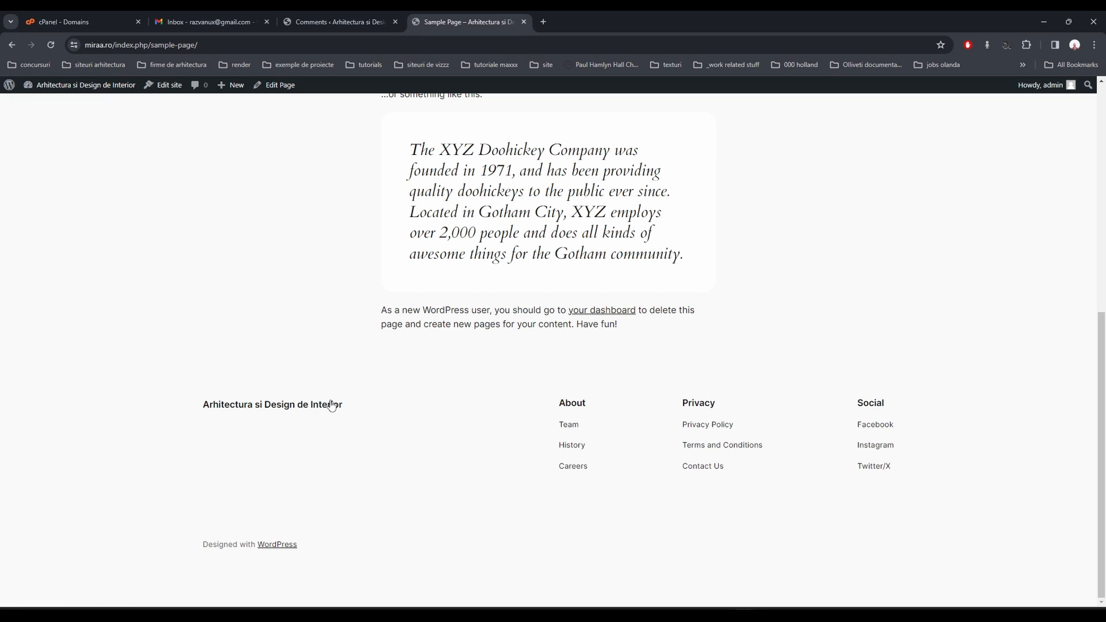
- Open the installed themes in the WordPress admin, preview the Twenty Twenty-Three theme live and return to the Themes page
left_click(325, 18)
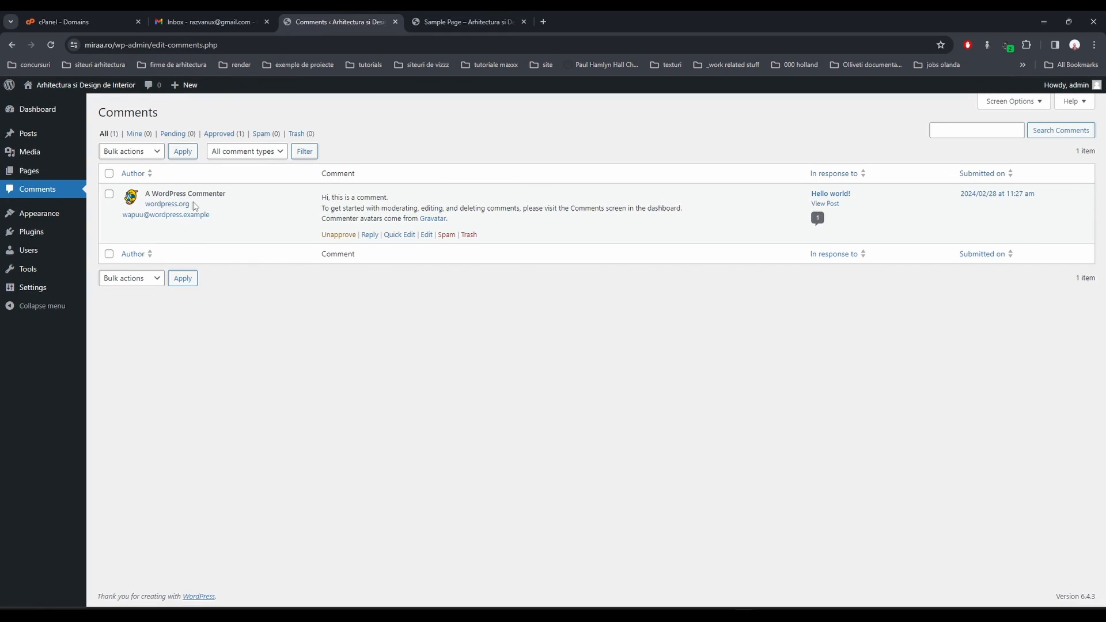
left_click(56, 214)
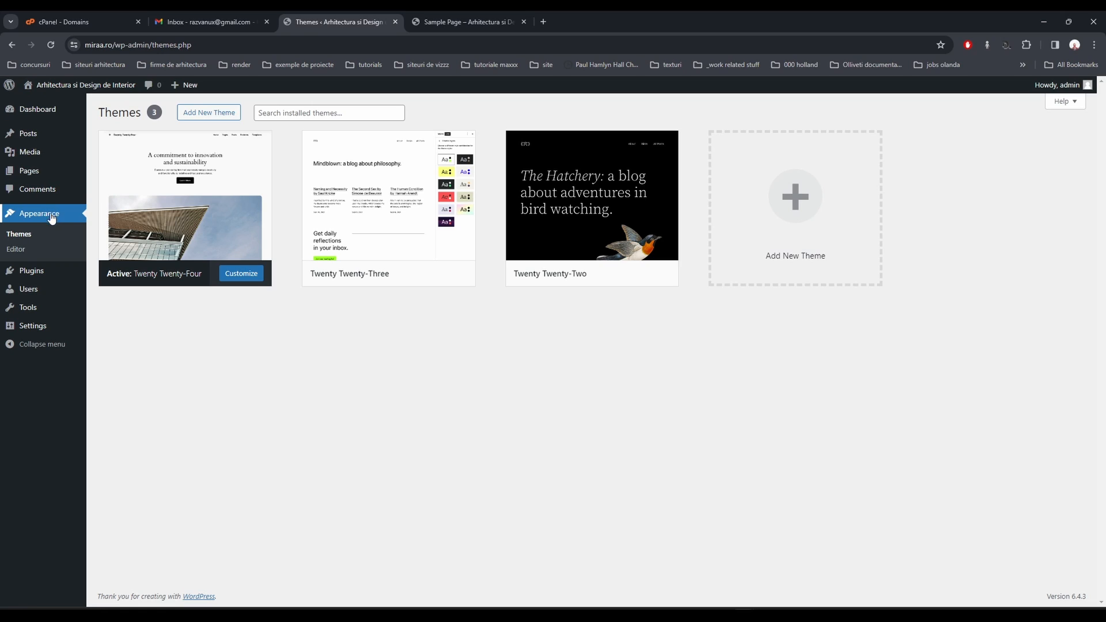
mouse_move(397, 275)
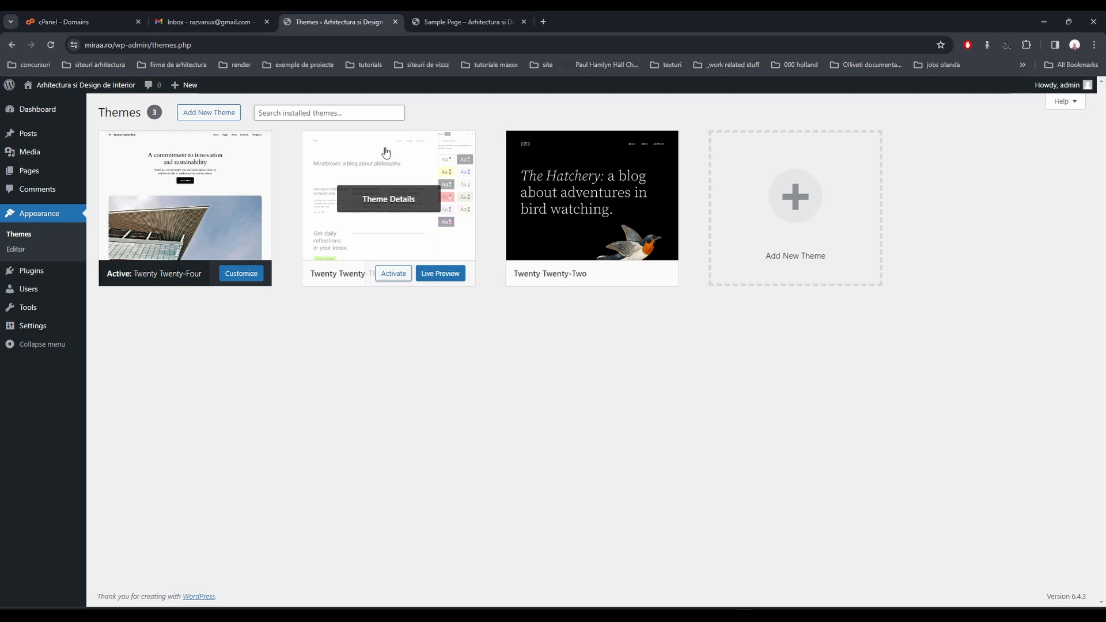
left_click(429, 274)
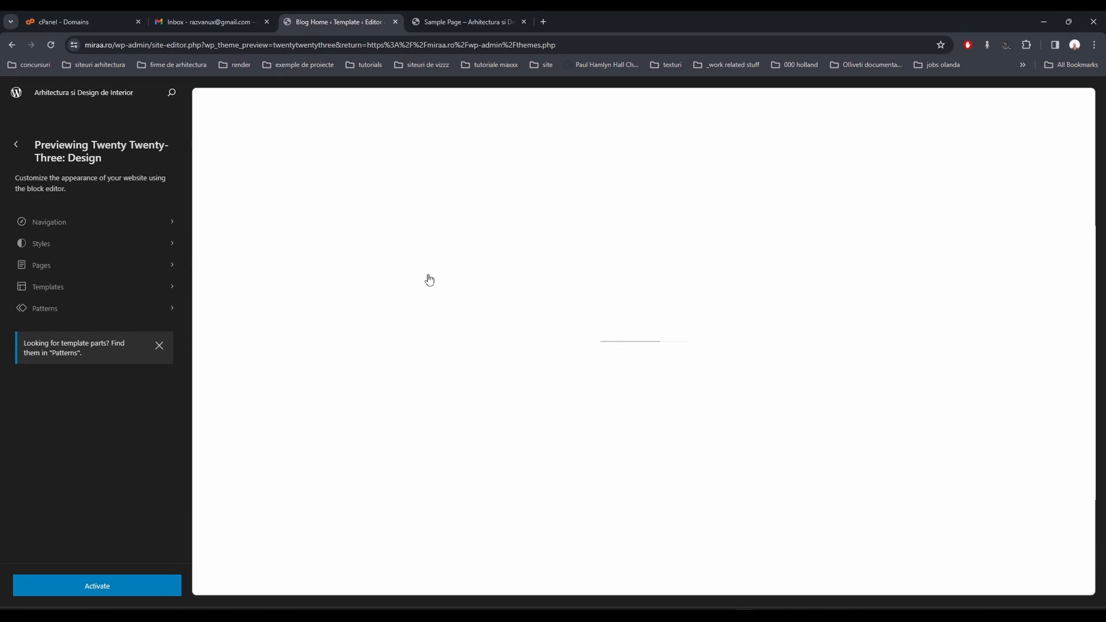
scroll(419, 282, "down", 5)
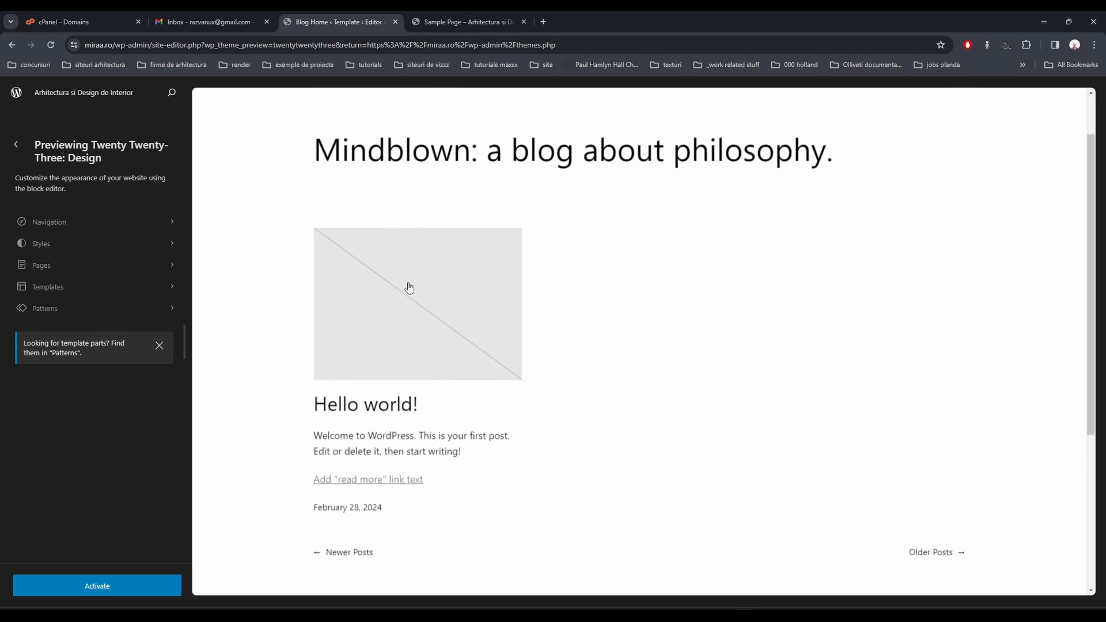
left_click(12, 46)
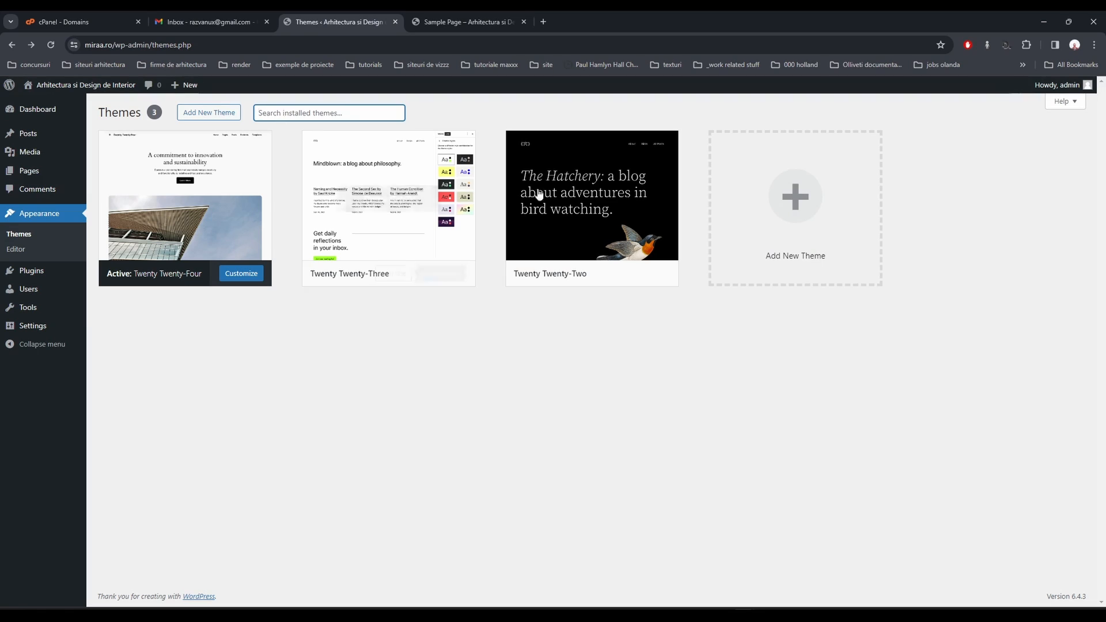
- Start adding a new theme and browse the Popular themes offered by WordPress
left_click(836, 251)
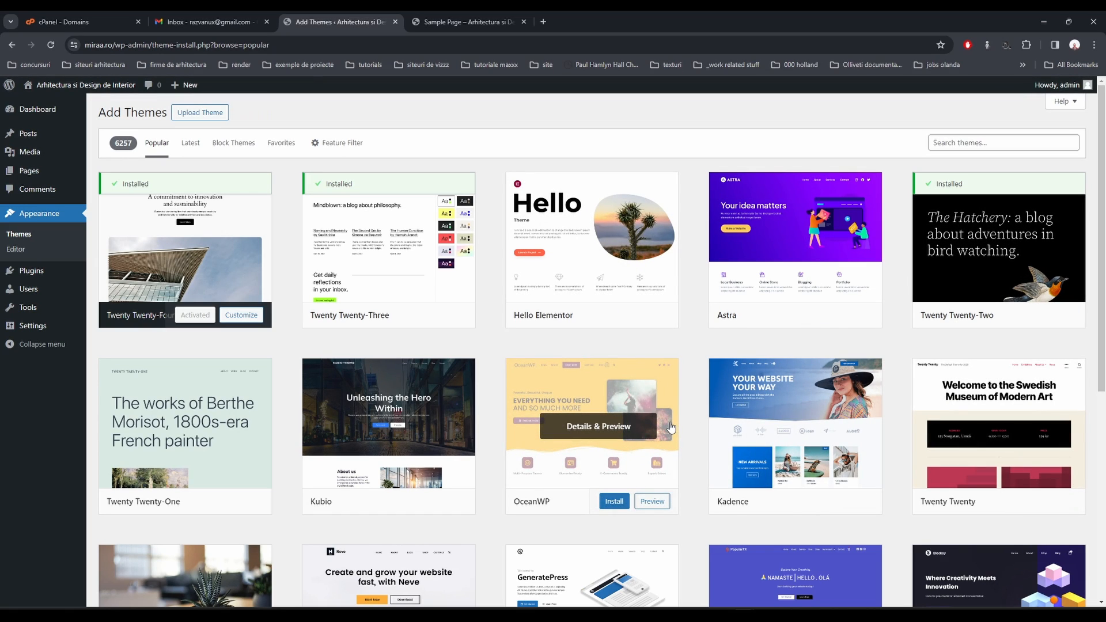
scroll(670, 426, "down", 8)
scroll(874, 440, "down", 3)
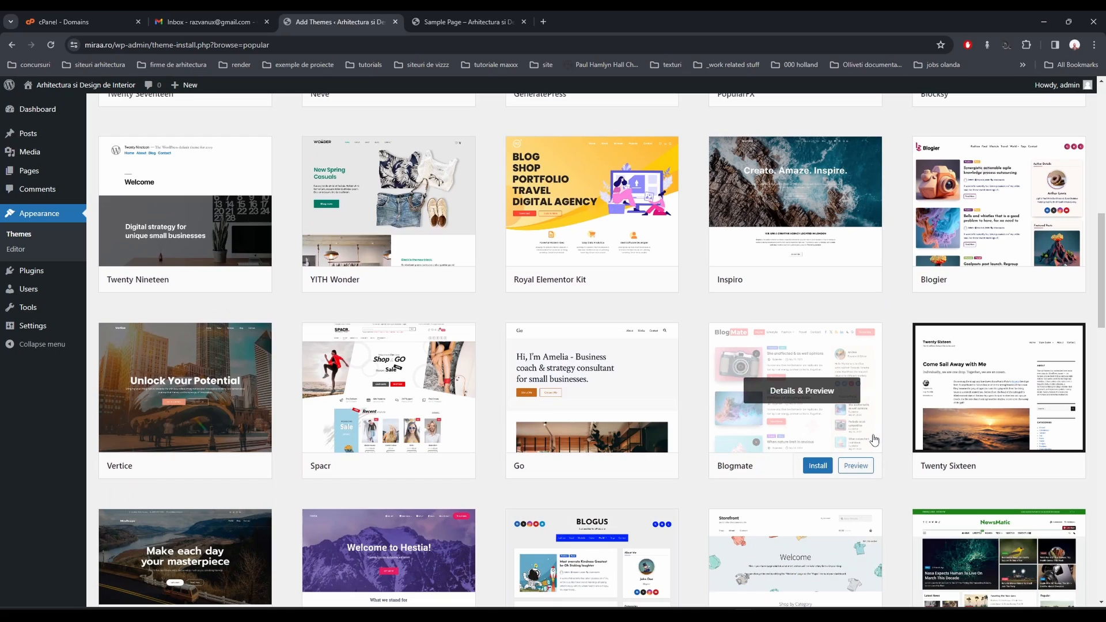
scroll(874, 440, "down", 3)
scroll(874, 439, "down", 9)
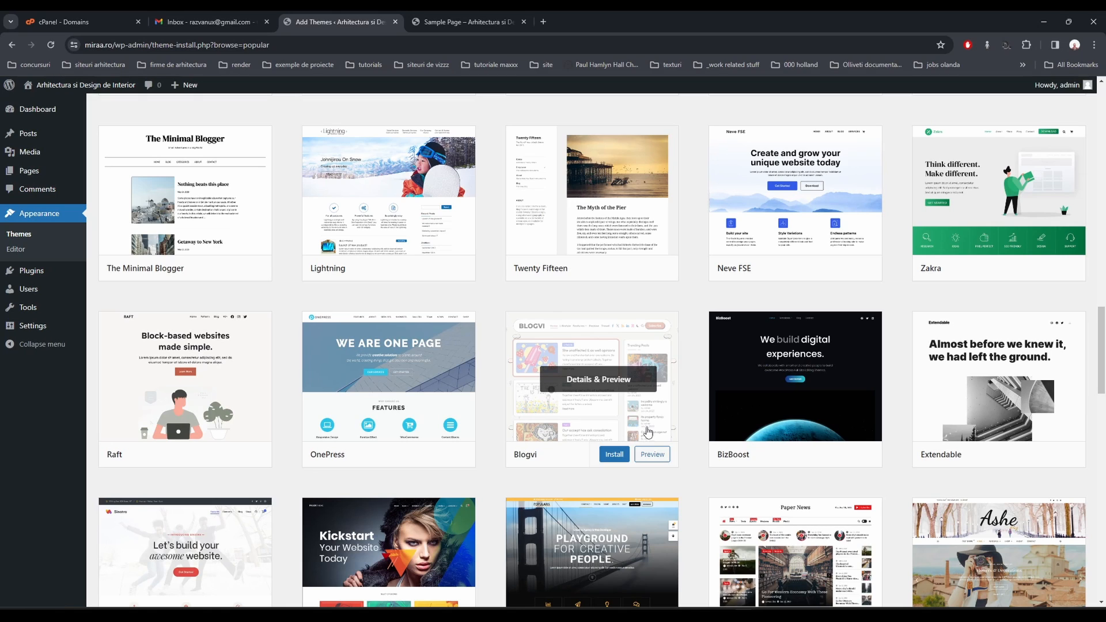
scroll(648, 432, "down", 4)
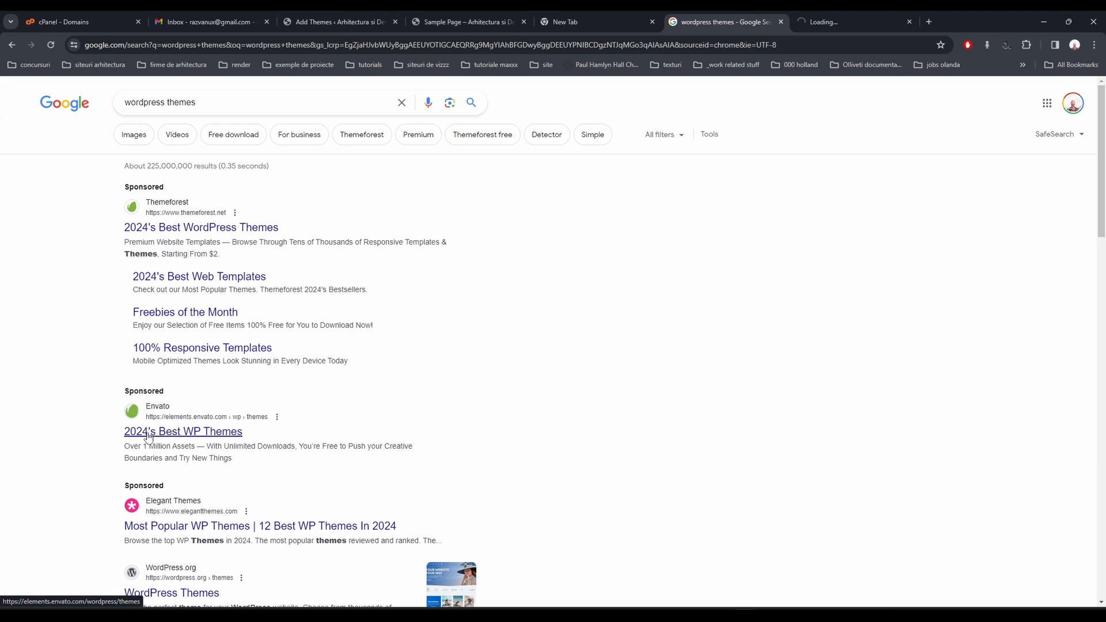
- Switch to the ThemeForest page and look through the best-selling WordPress themes on the first results page
left_click(829, 17)
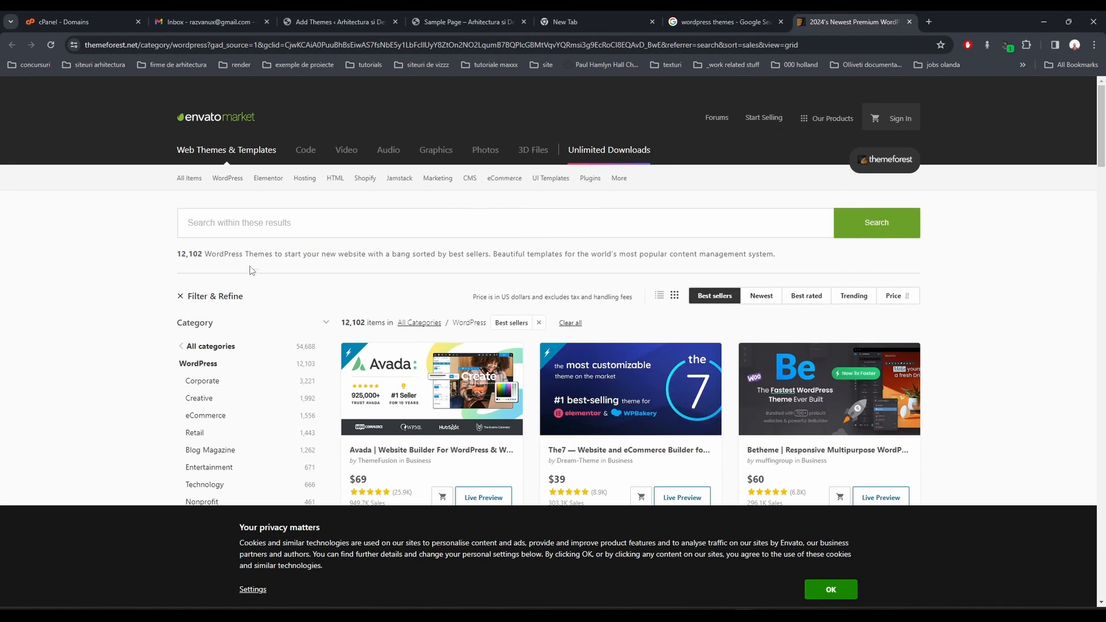
scroll(477, 323, "down", 3)
scroll(559, 317, "down", 7)
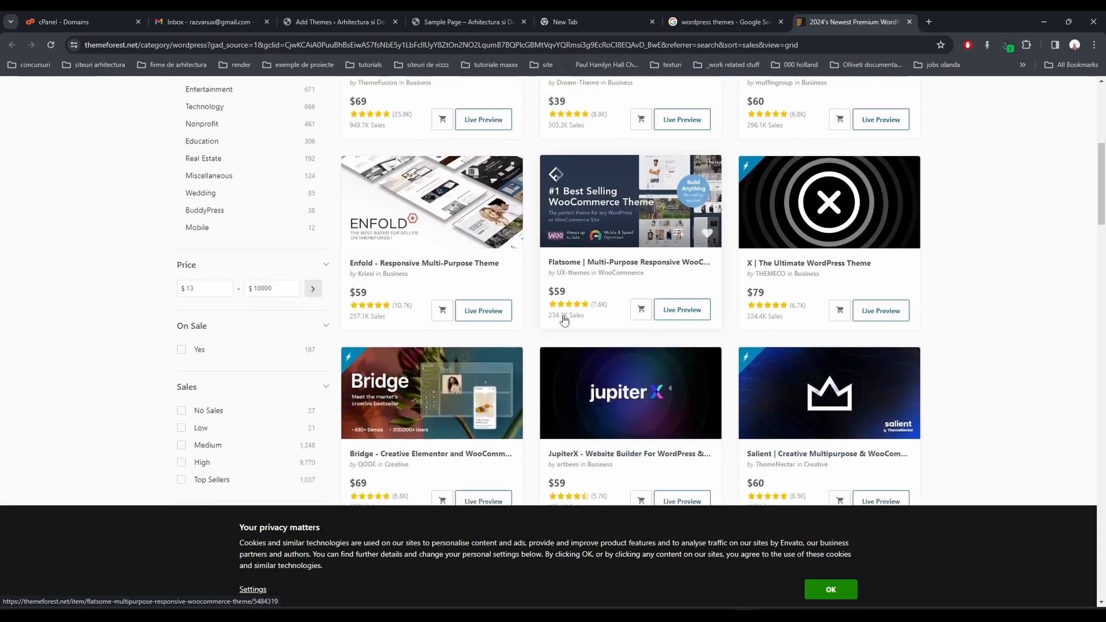
scroll(562, 319, "down", 2)
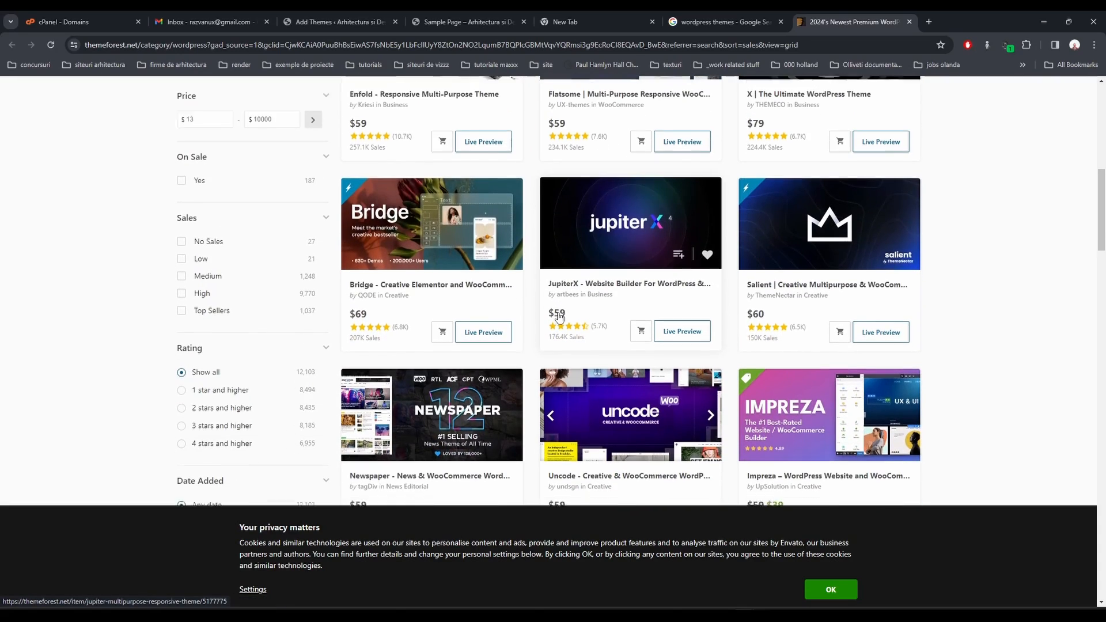
scroll(557, 316, "down", 7)
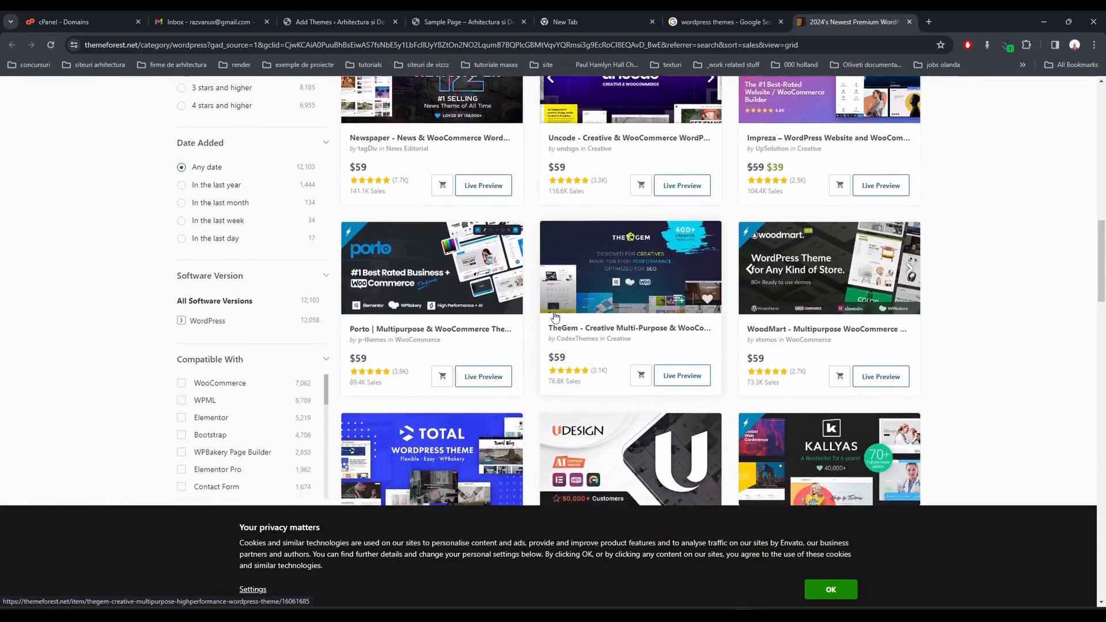
scroll(775, 332, "down", 7)
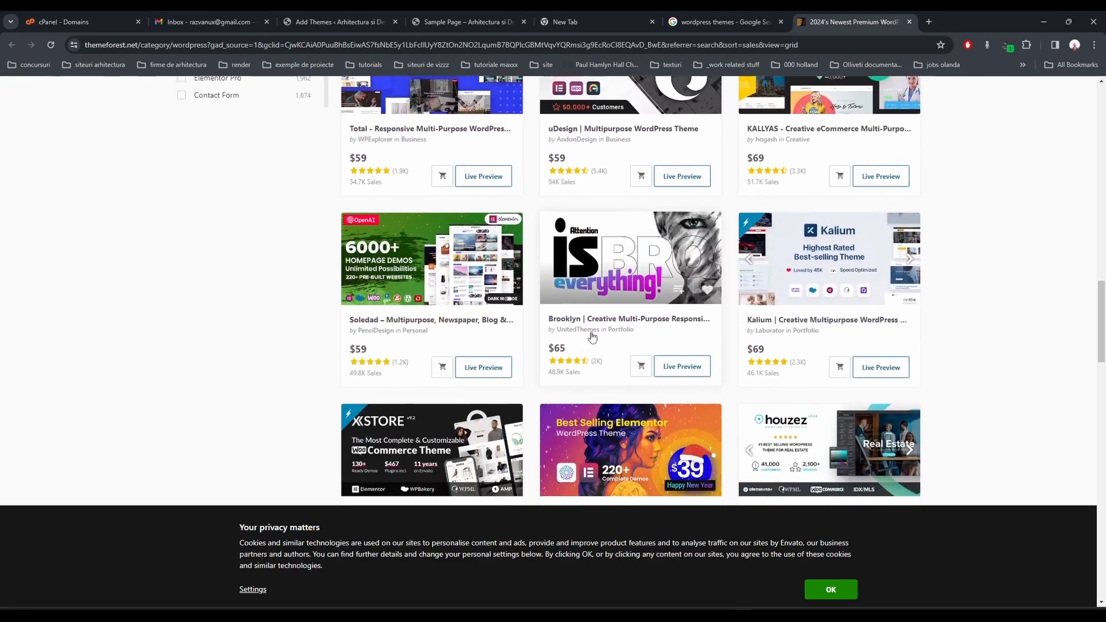
scroll(592, 335, "down", 5)
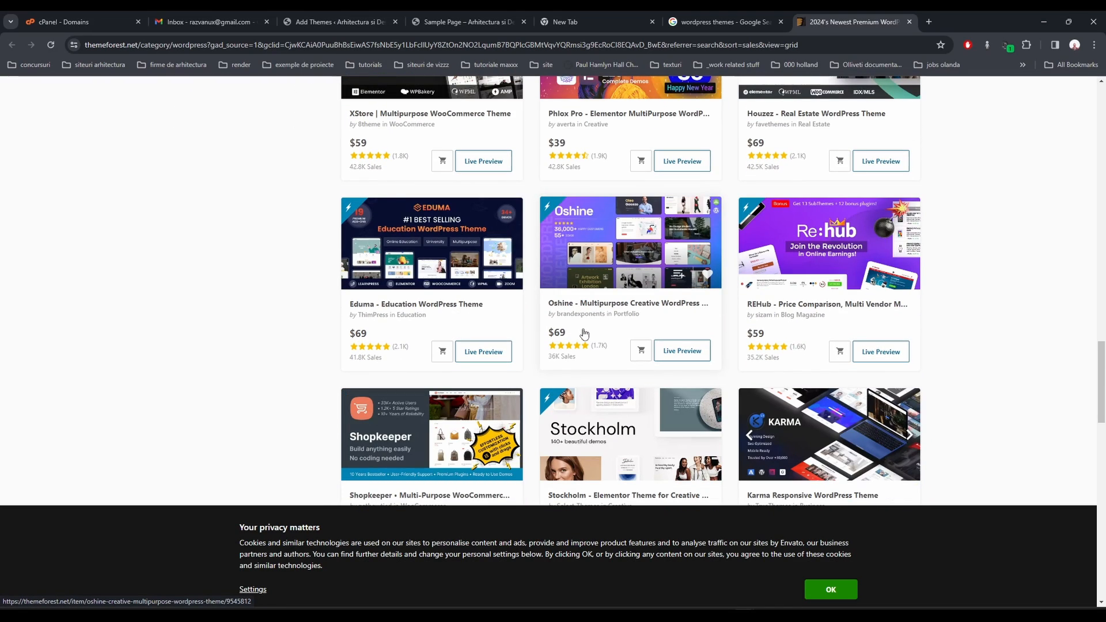
scroll(581, 330, "down", 7)
- Go to page 2 of the best-selling WordPress themes on ThemeForest and look through the listings
left_click(513, 214)
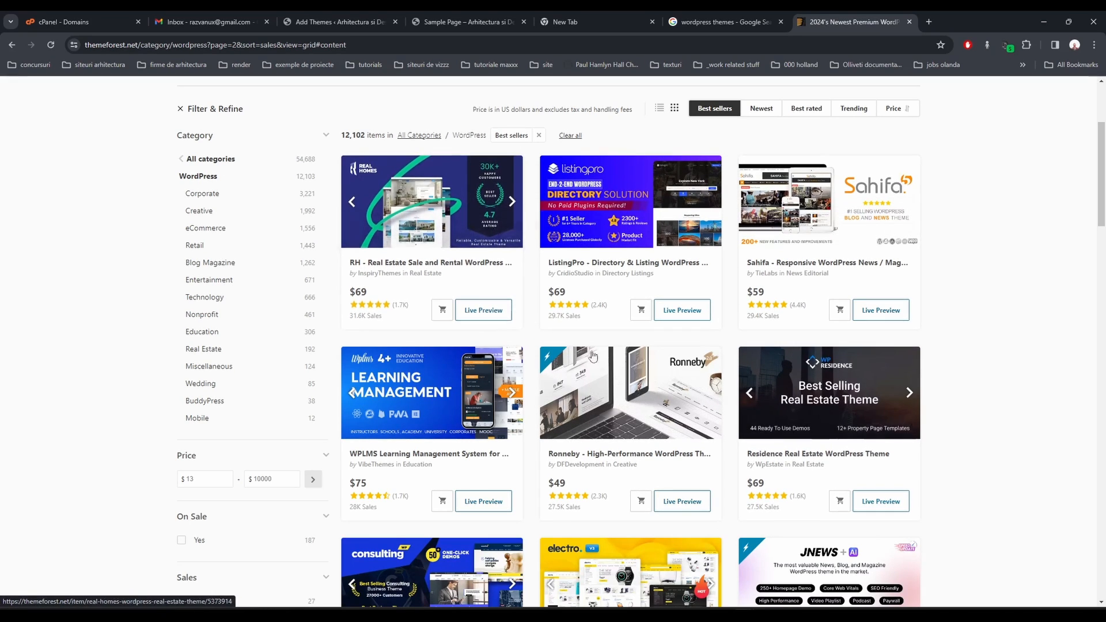
scroll(771, 370, "down", 8)
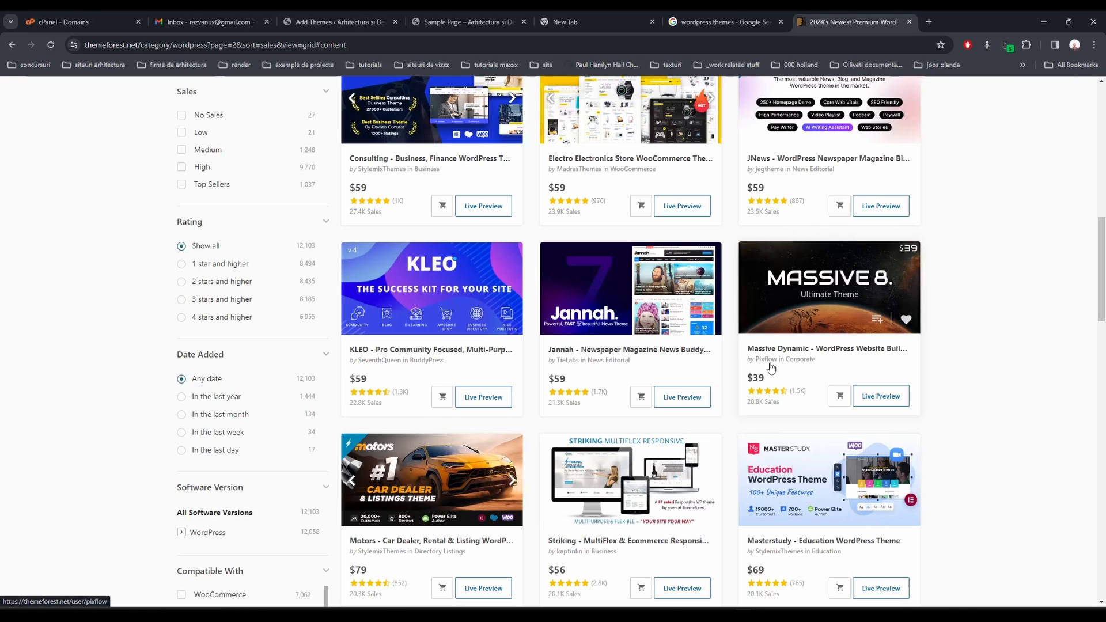
scroll(771, 367, "up", 10)
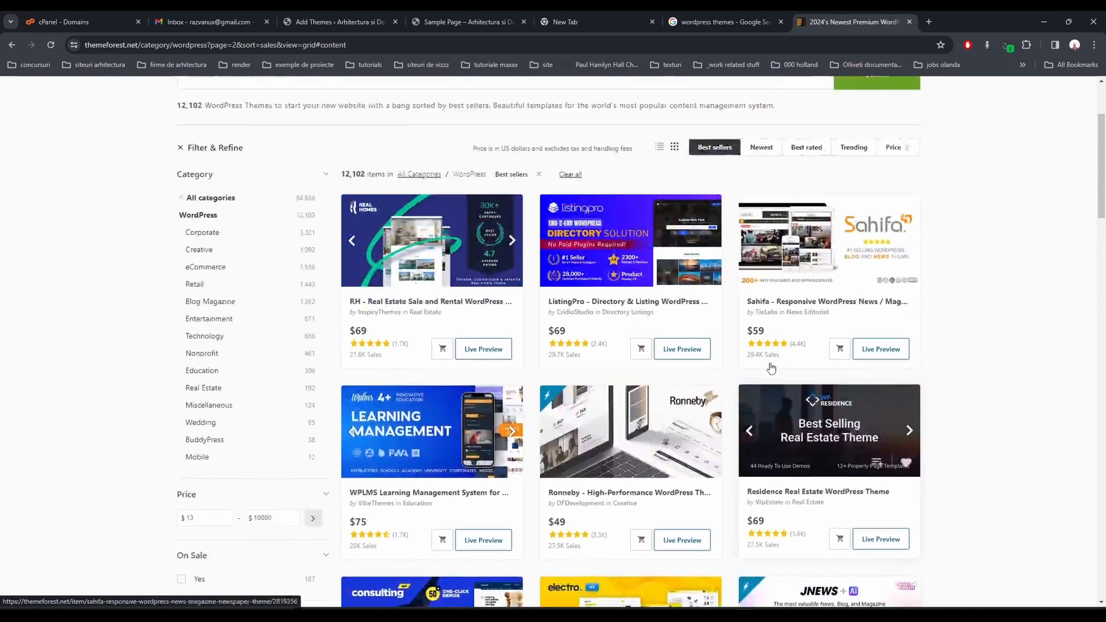
- Search the ThemeForest WordPress themes for "portfolio" and look through the results
scroll(381, 467, "down", 1)
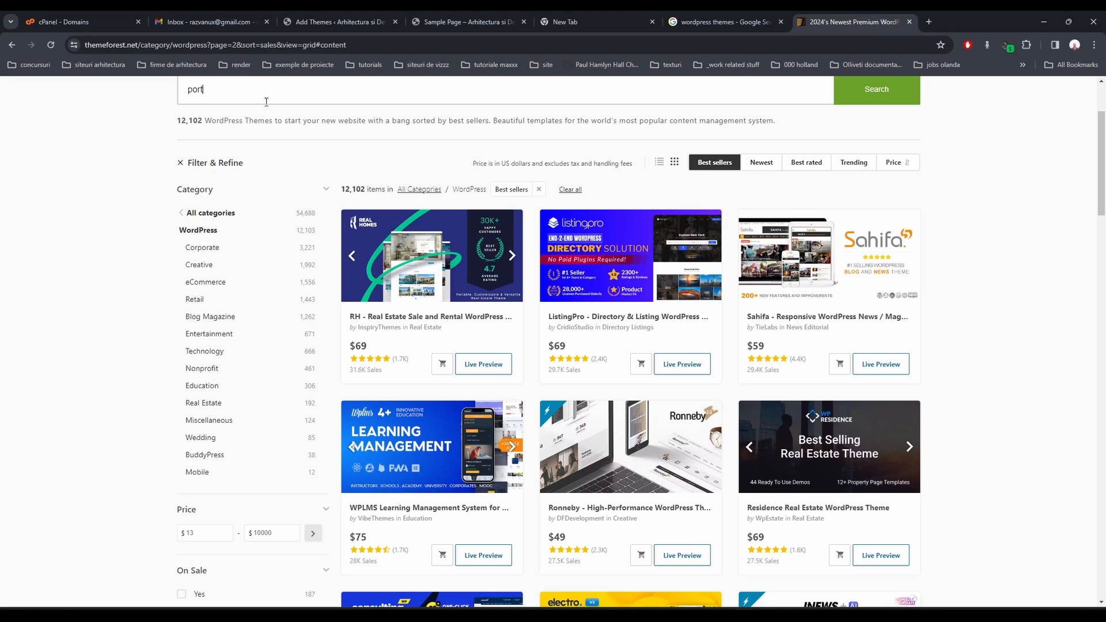
type("folio")
key("Return")
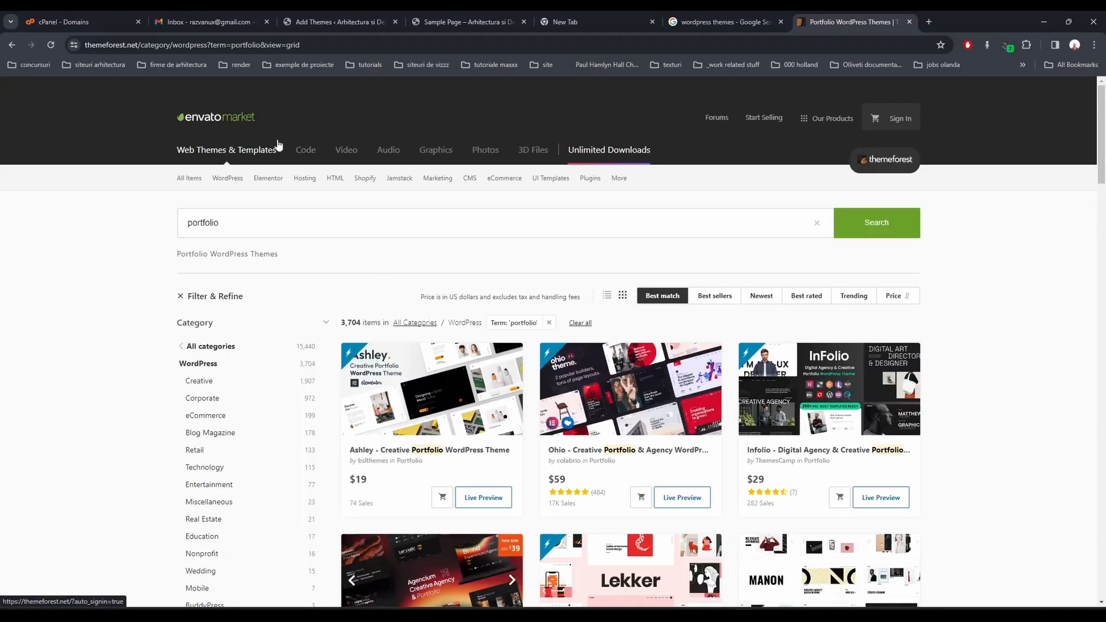
scroll(883, 397, "down", 1)
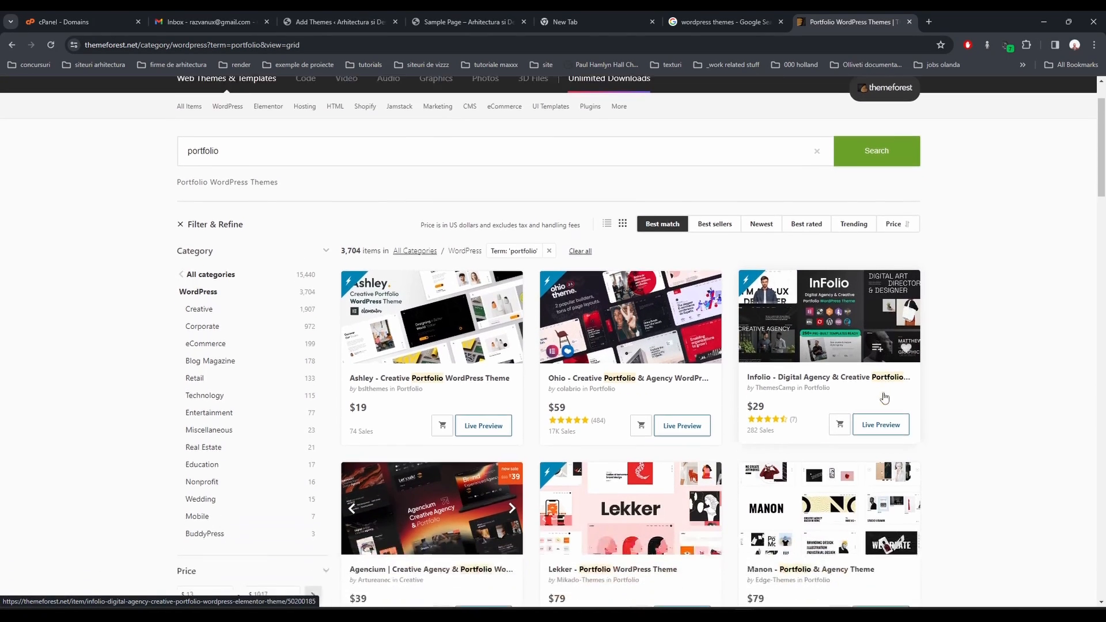
scroll(884, 398, "down", 5)
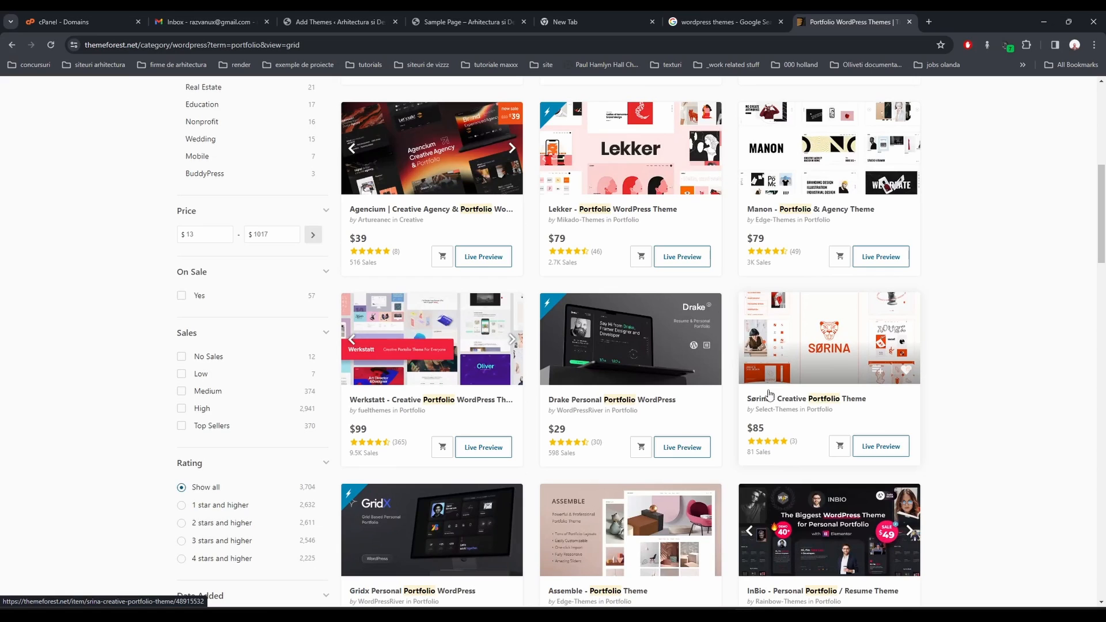
scroll(760, 405, "down", 5)
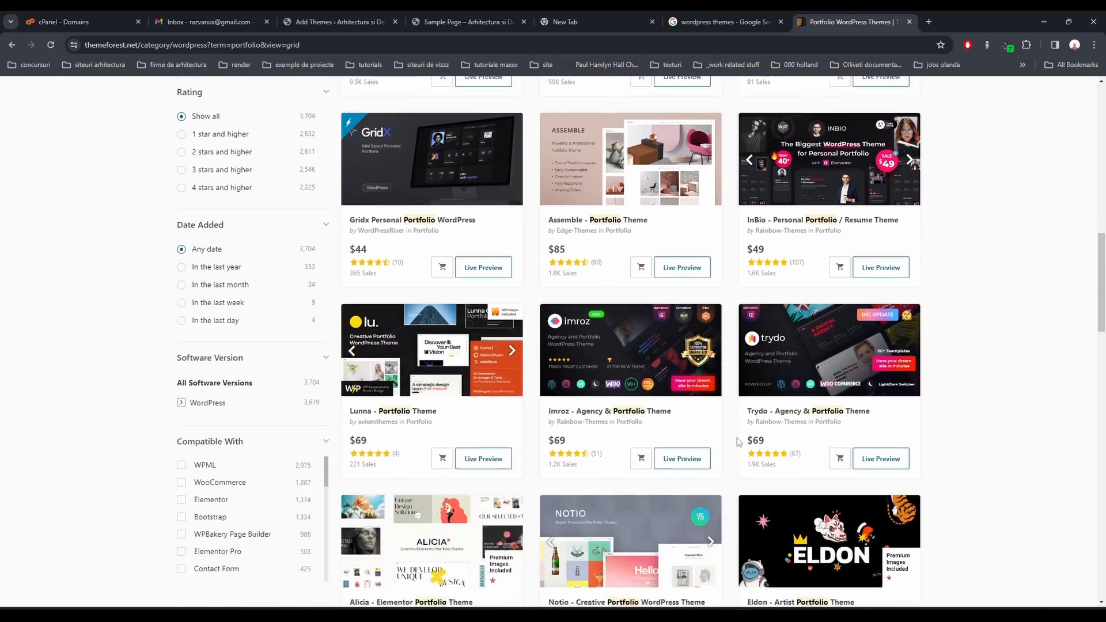
scroll(743, 442, "up", 11)
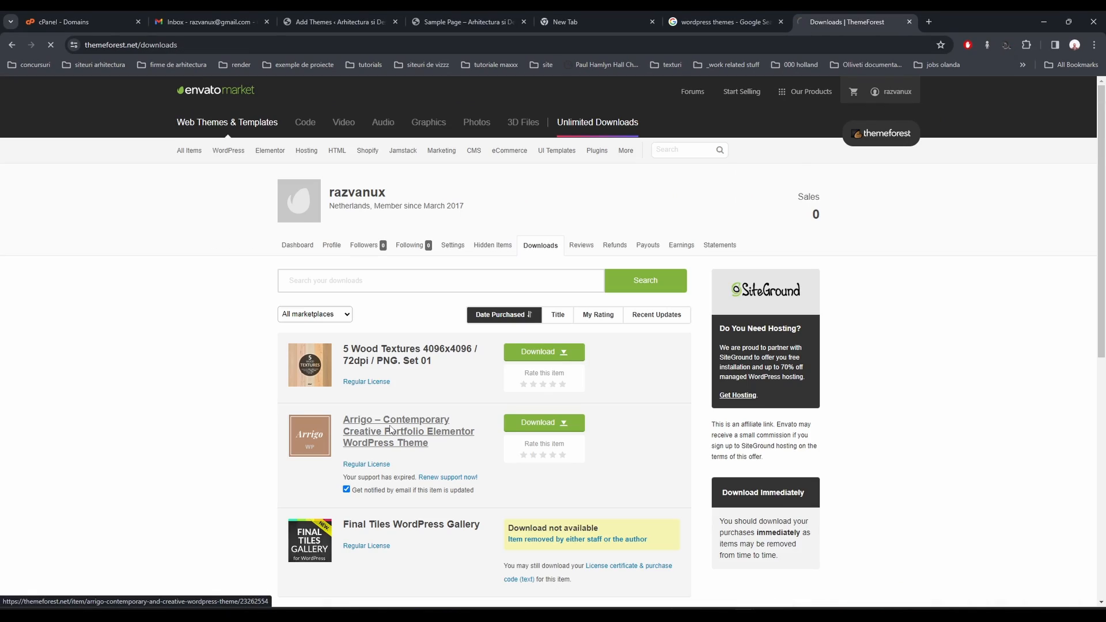
- Open the Arrigo – Contemporary Creative Portfolio Elementor WordPress Theme page from the purchased downloads, examine its title and details, and launch its live preview
left_click(389, 427)
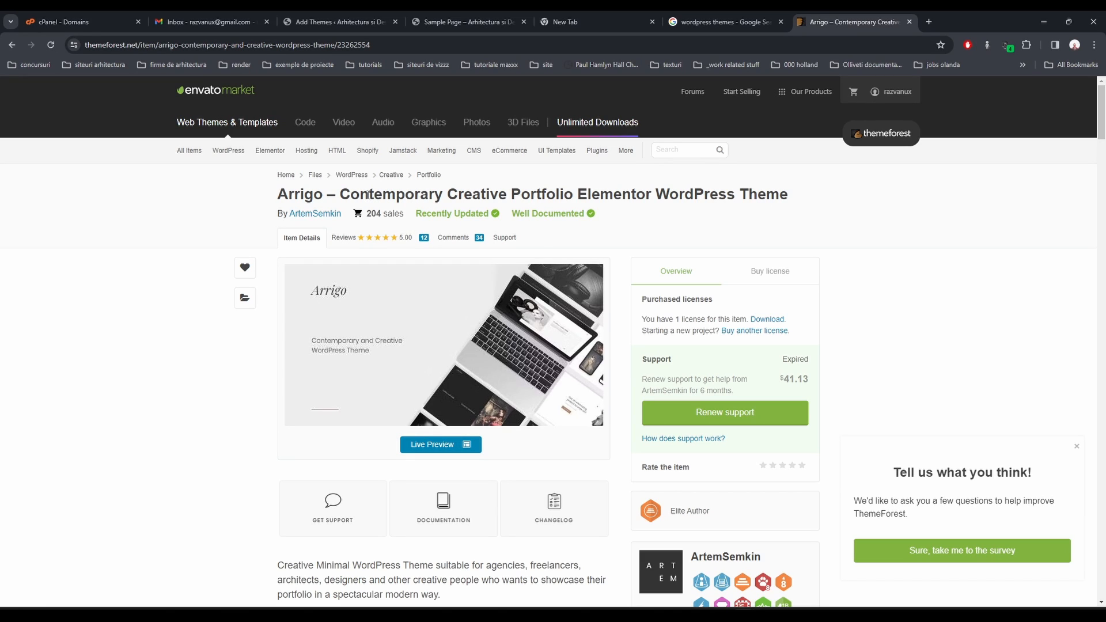
scroll(650, 374, "down", 2)
scroll(704, 476, "up", 2)
left_click_drag(625, 193, 885, 200)
left_click(694, 235)
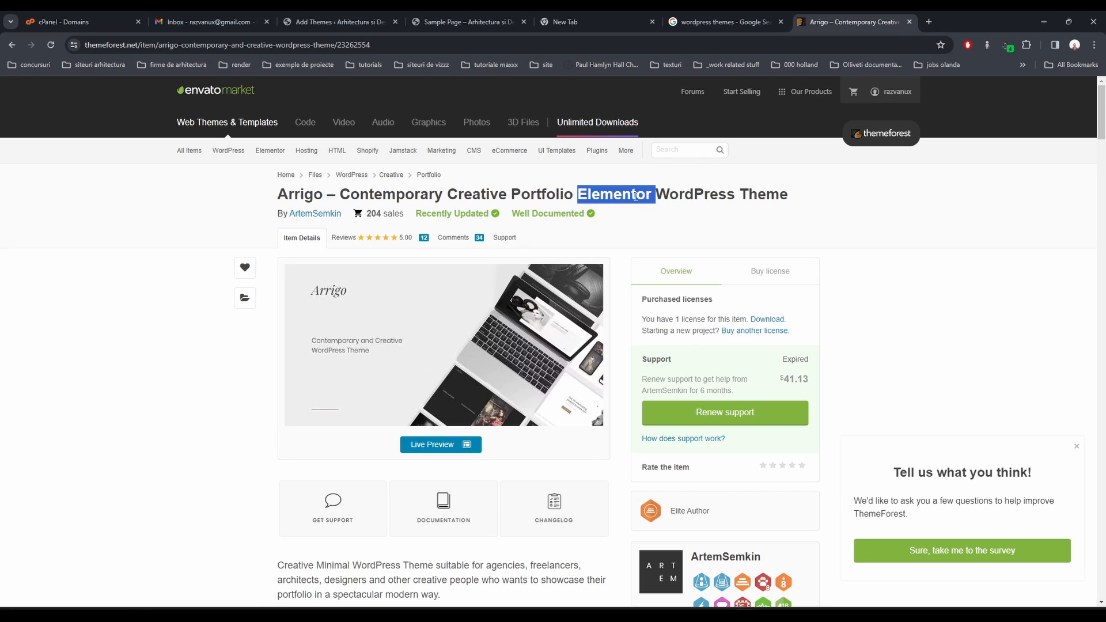
double_click(694, 194)
scroll(519, 276, "down", 2)
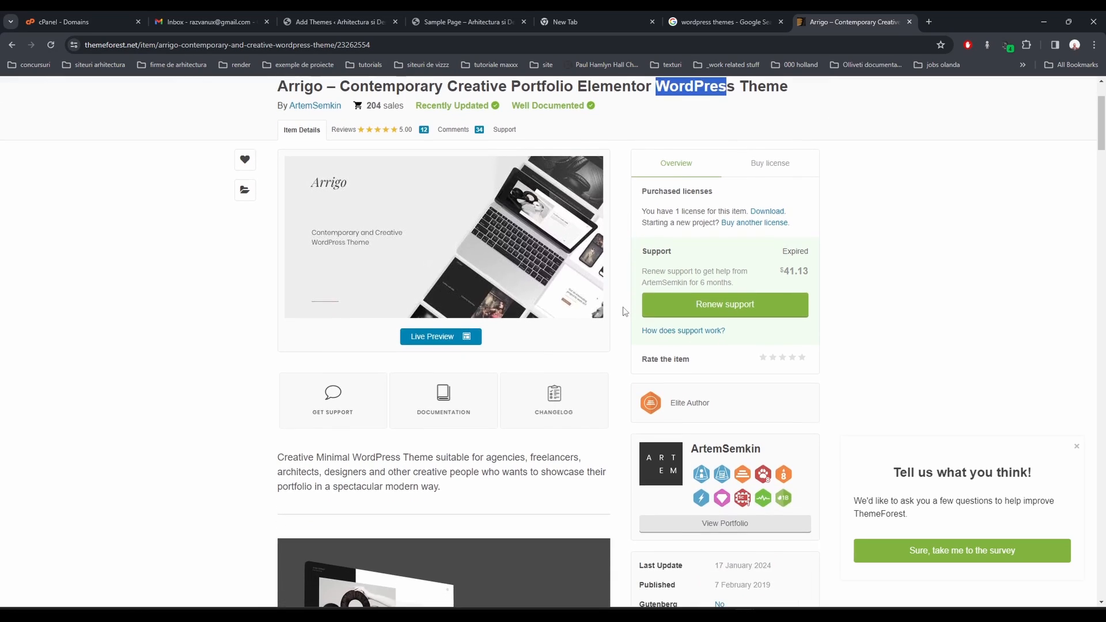
left_click(433, 338)
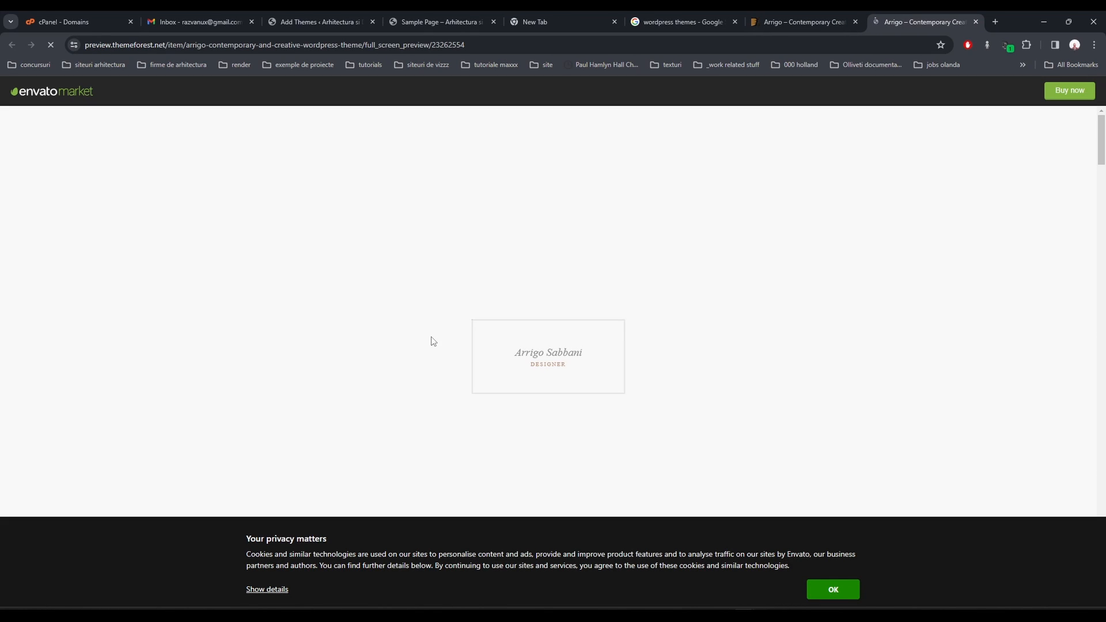
- Accept the cookie notice and examine the Arrigo demo homepage's headline and first portfolio images
left_click(828, 589)
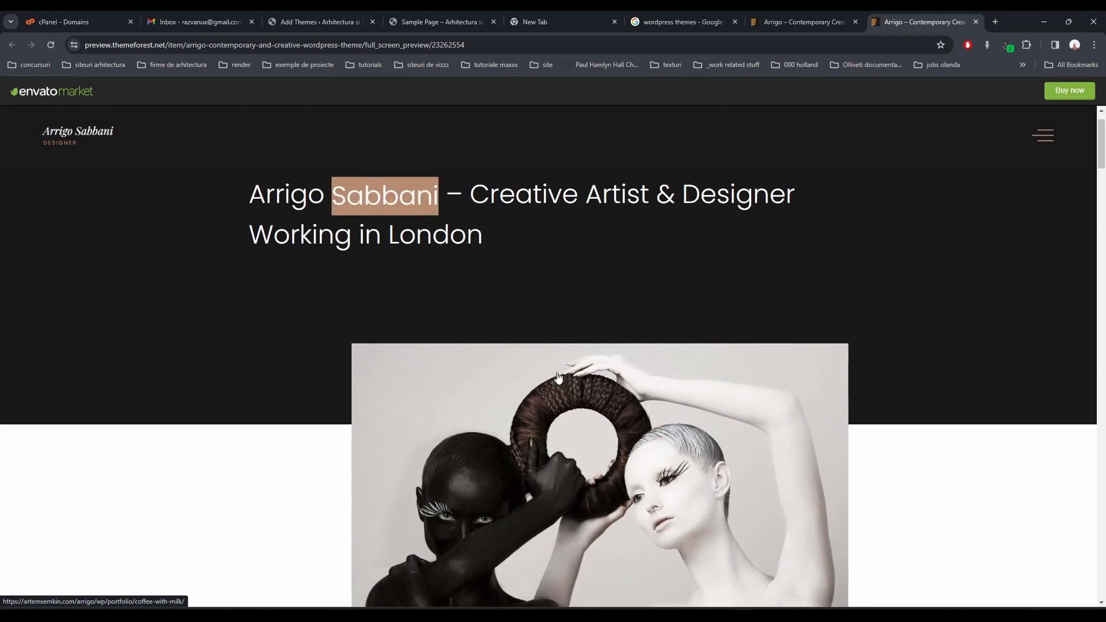
scroll(558, 377, "down", 1)
scroll(558, 378, "down", 10)
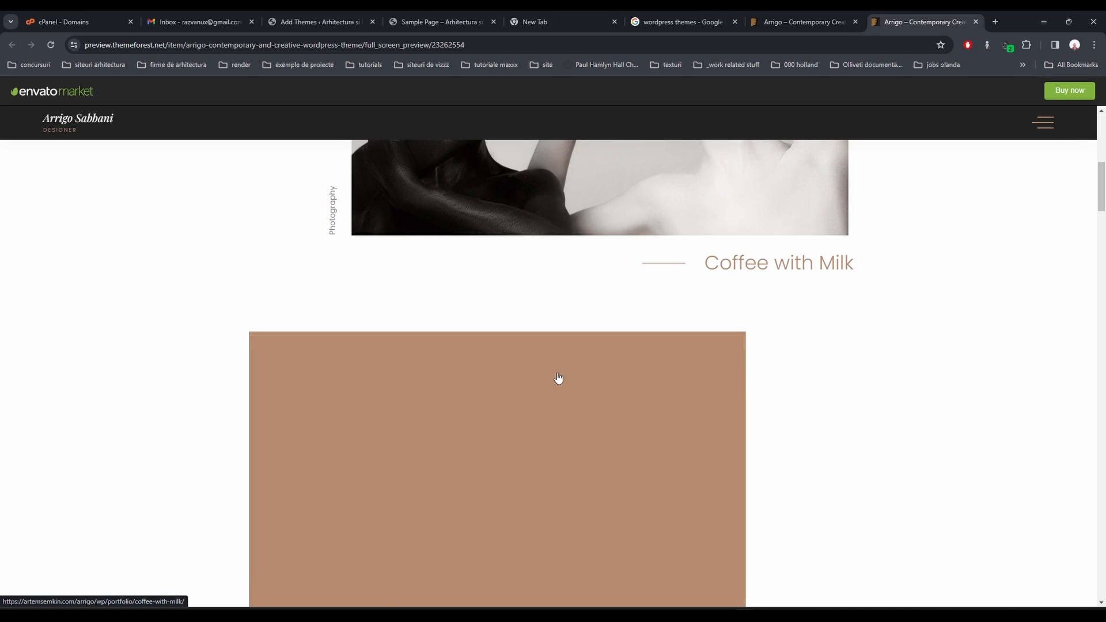
scroll(558, 378, "up", 10)
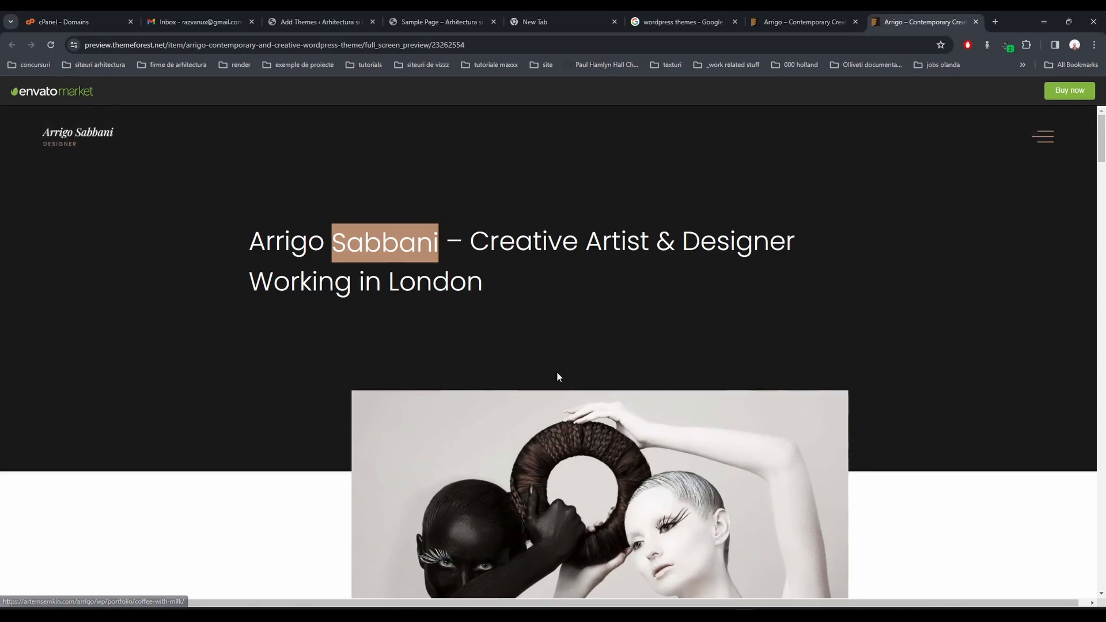
scroll(557, 374, "down", 2)
scroll(557, 323, "up", 2)
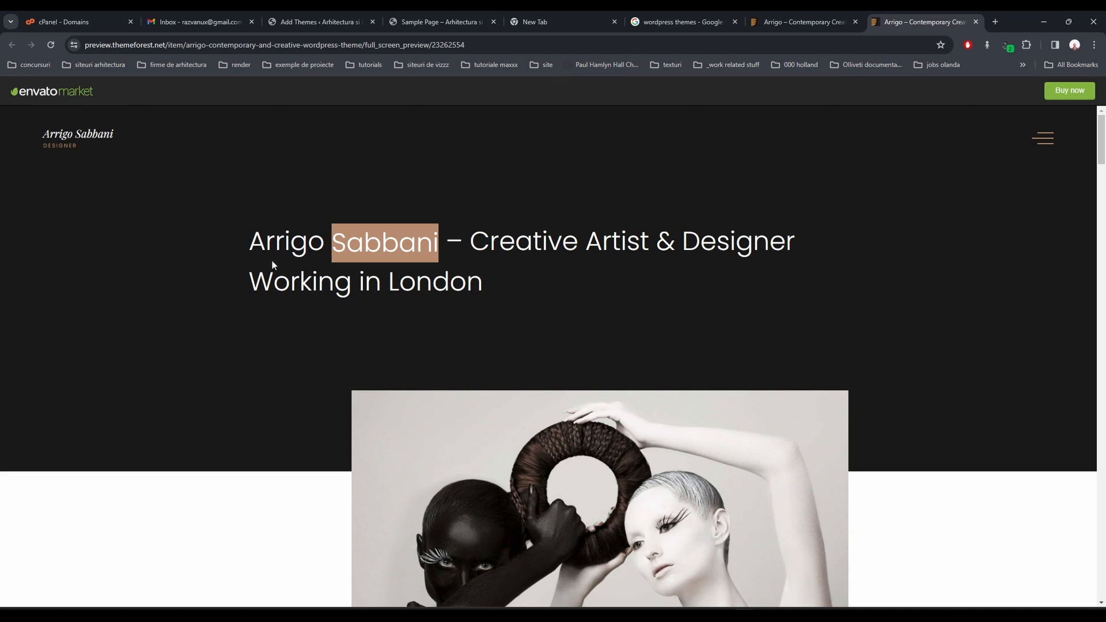
left_click_drag(824, 239, 255, 244)
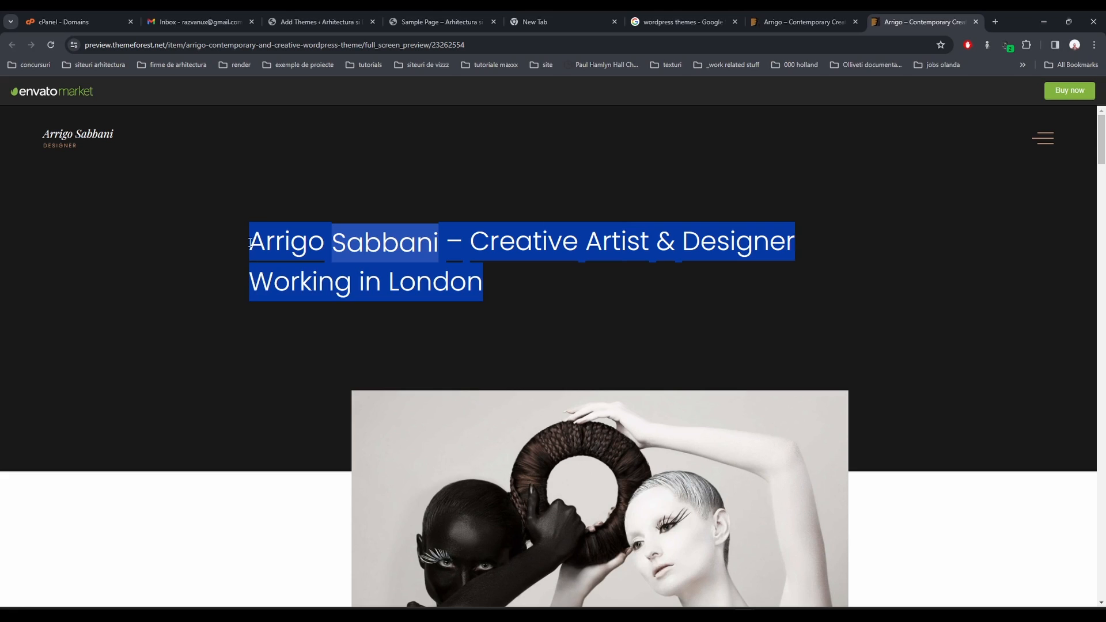
left_click(715, 331)
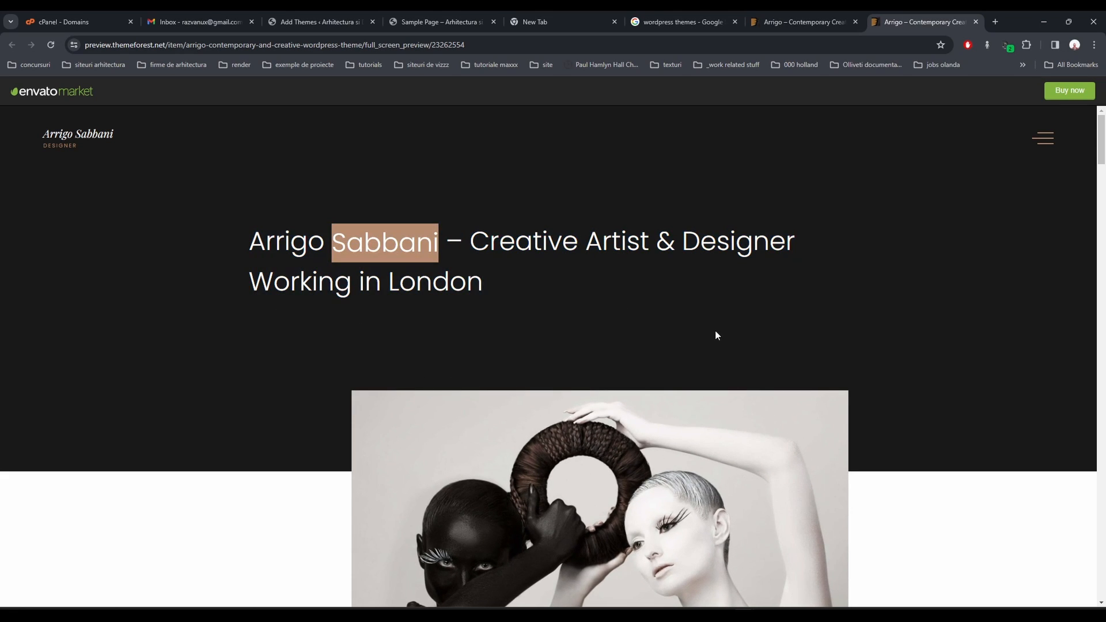
- View the demo site's navigation menu and its Inner Pages entries, and return to the homepage
left_click(1044, 141)
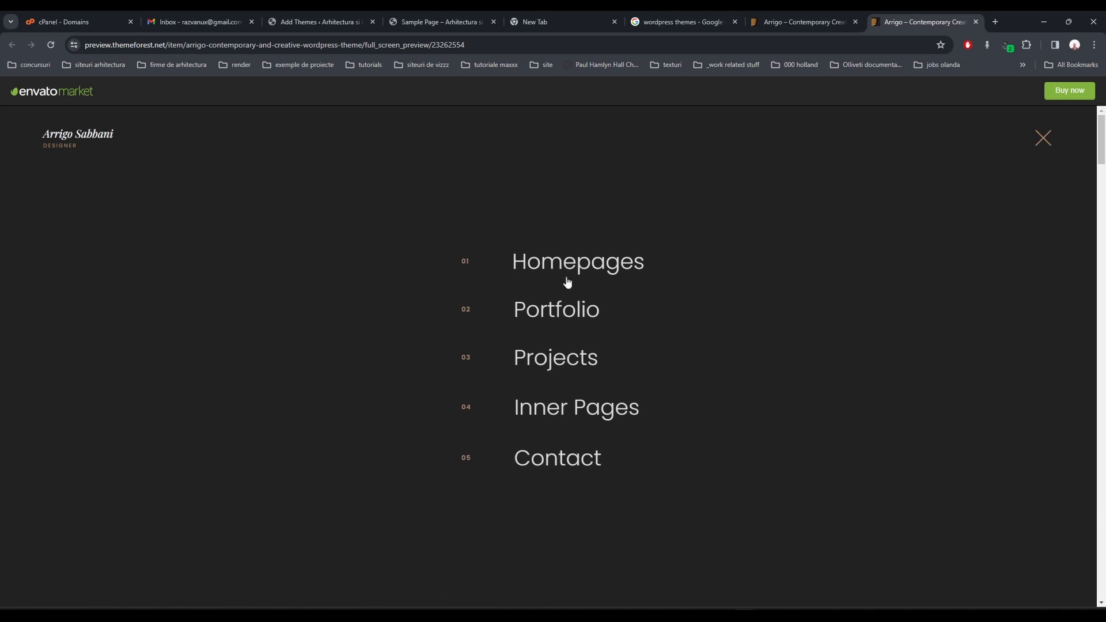
left_click(526, 408)
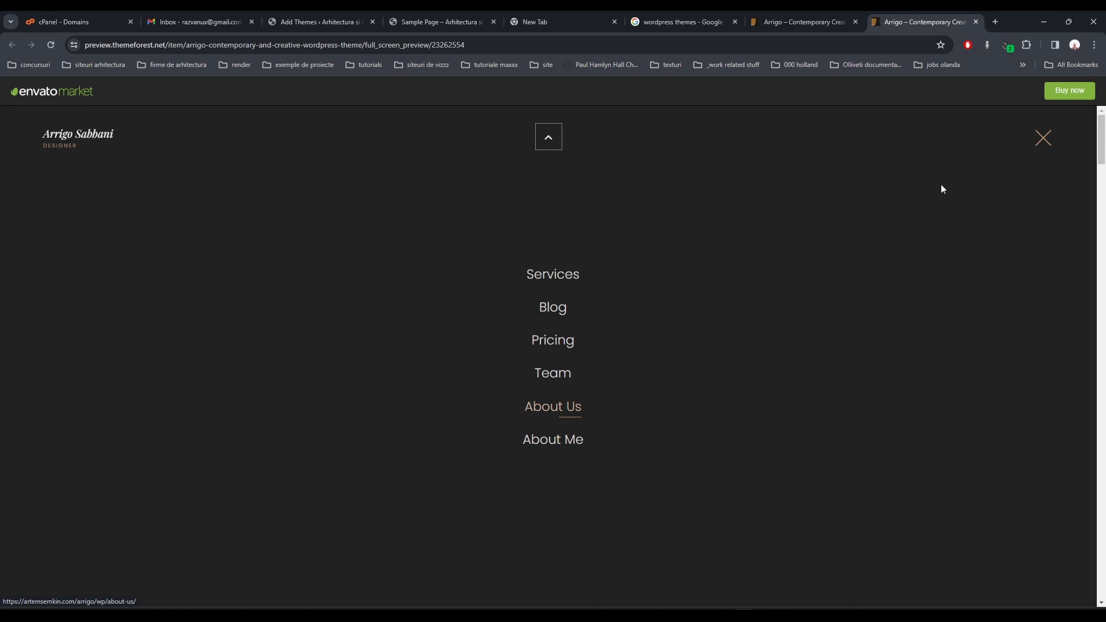
left_click(1038, 149)
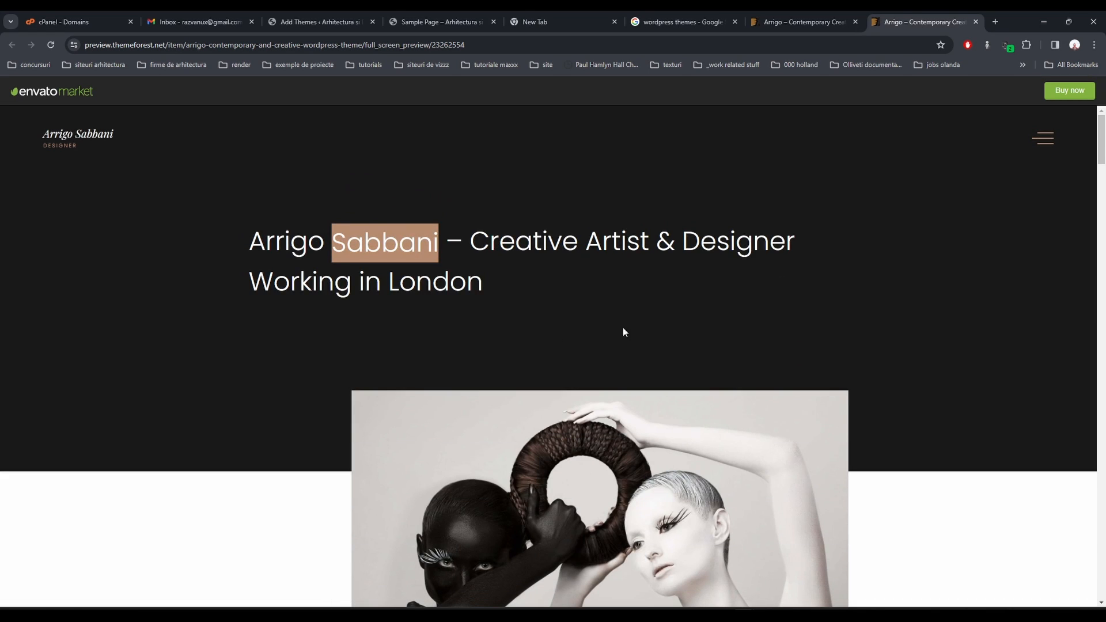
- View the Coffee with Milk project page from the demo homepage and close it
scroll(526, 275, "down", 8)
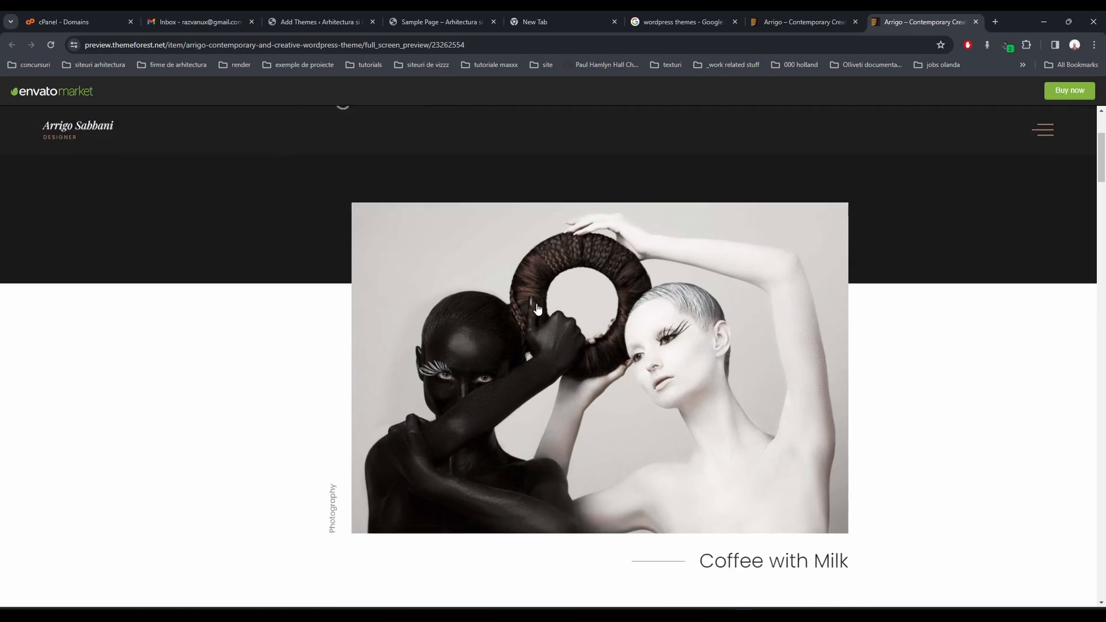
scroll(592, 277, "down", 2)
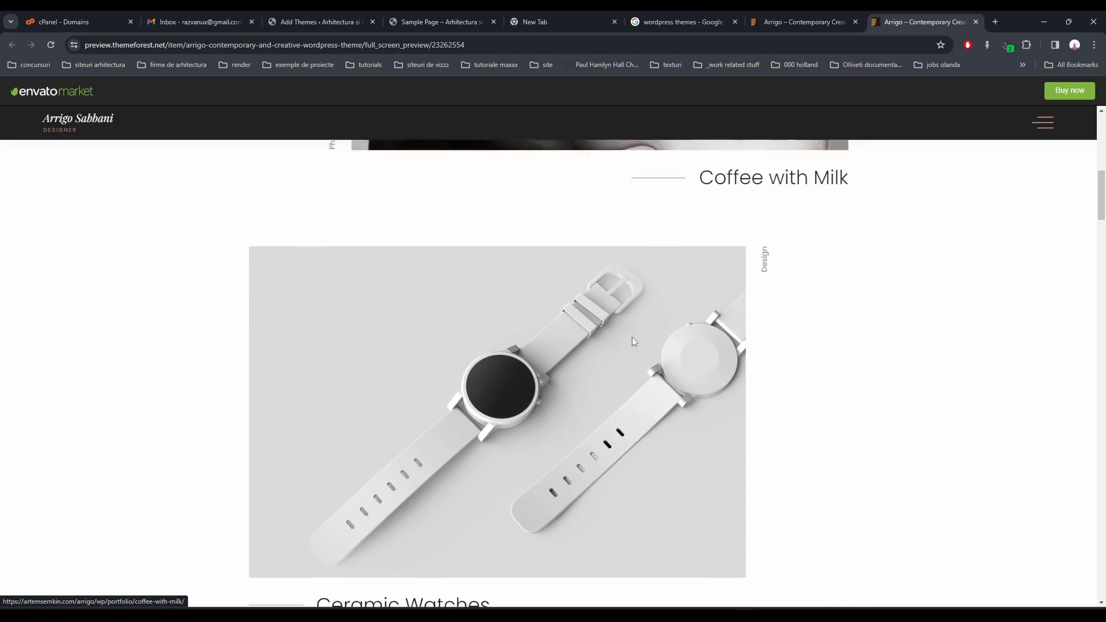
scroll(588, 323, "up", 4)
left_click(591, 306)
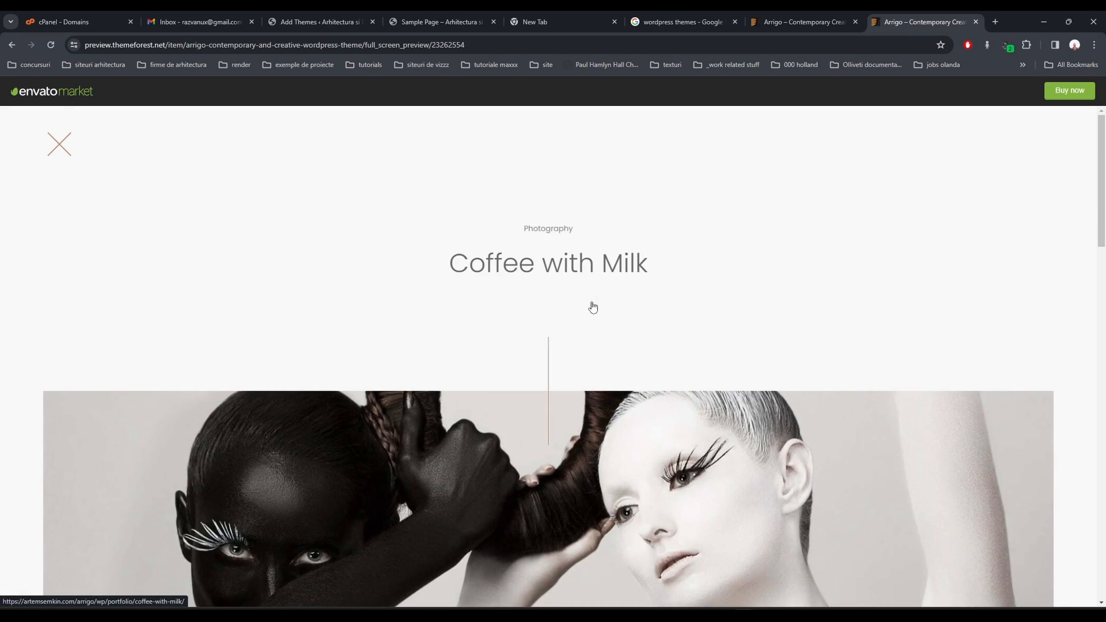
scroll(592, 306, "down", 4)
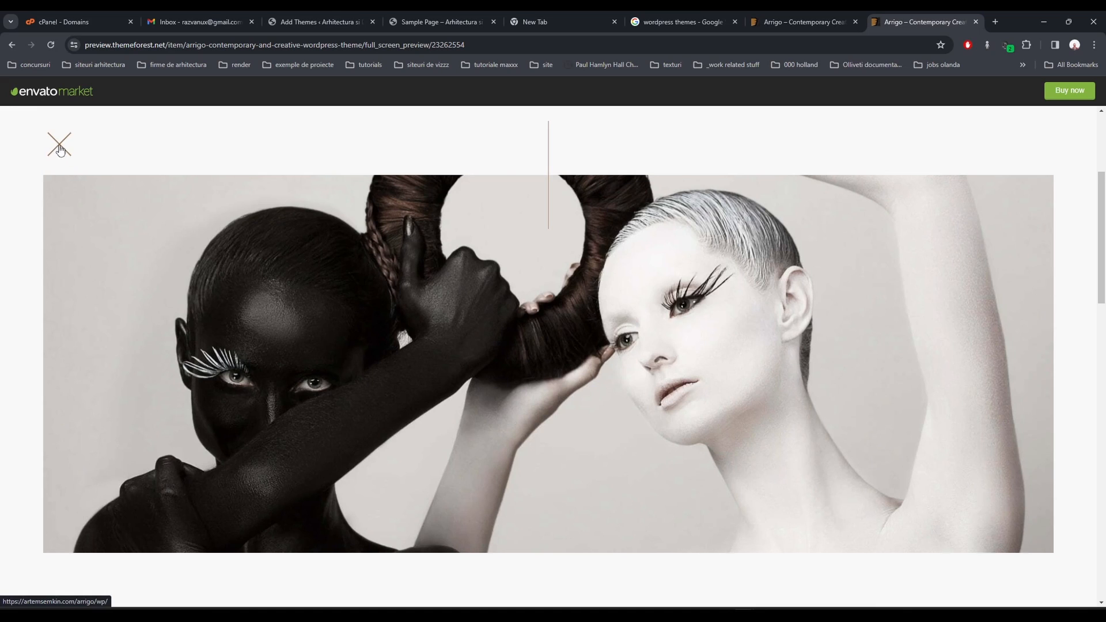
left_click(53, 146)
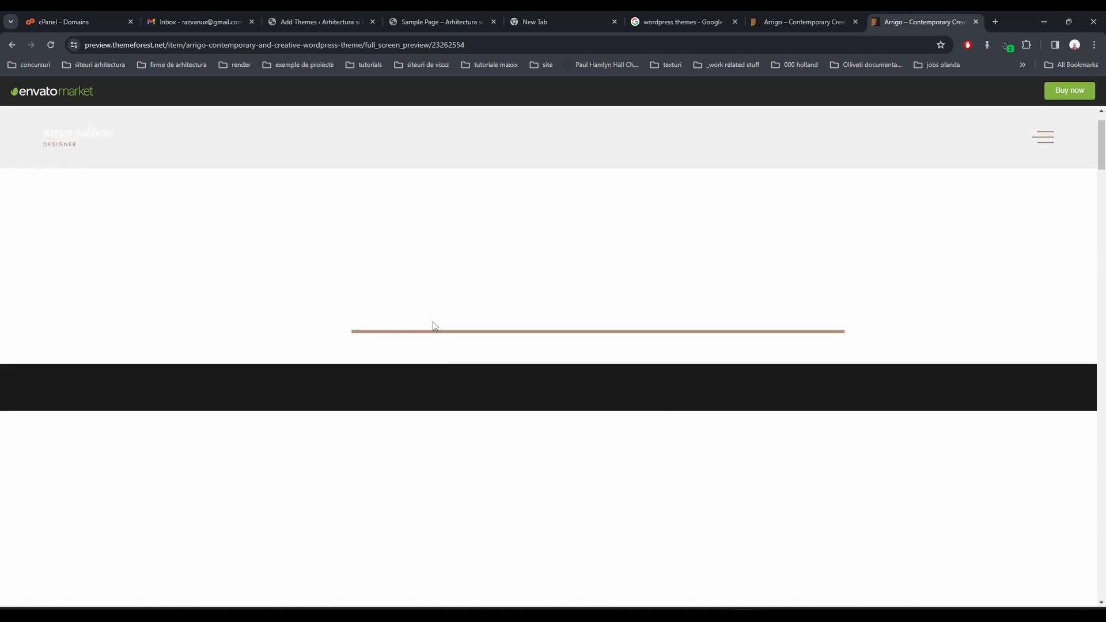
- Open the Ceramic Watches project from the demo homepage and look through its cover image and introductory text
scroll(523, 315, "down", 5)
left_click(522, 316)
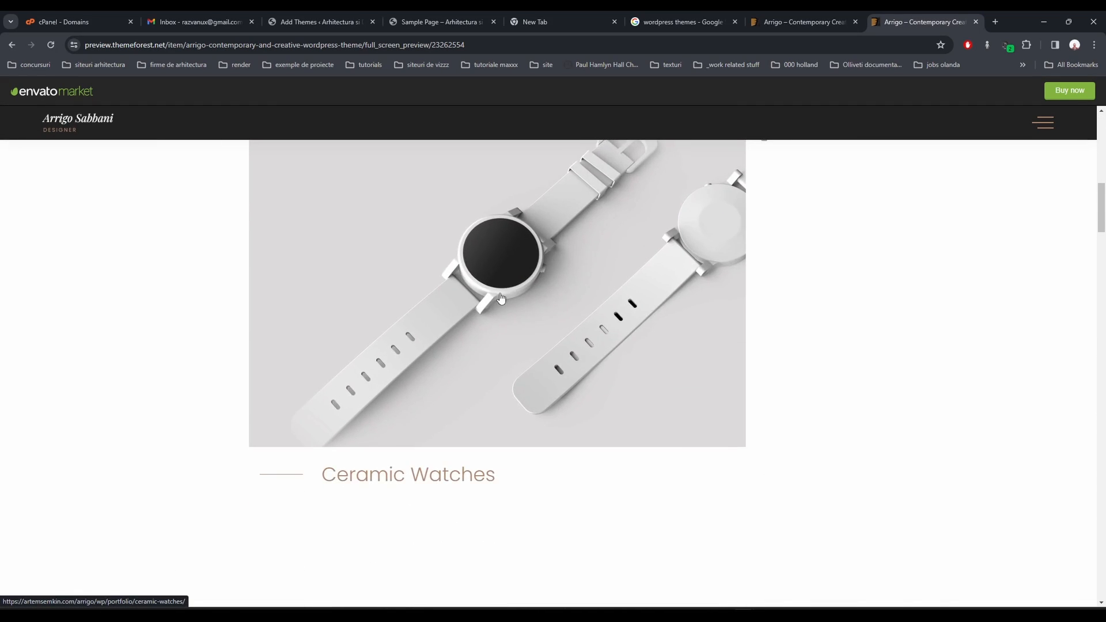
scroll(502, 299, "down", 10)
scroll(478, 306, "down", 2)
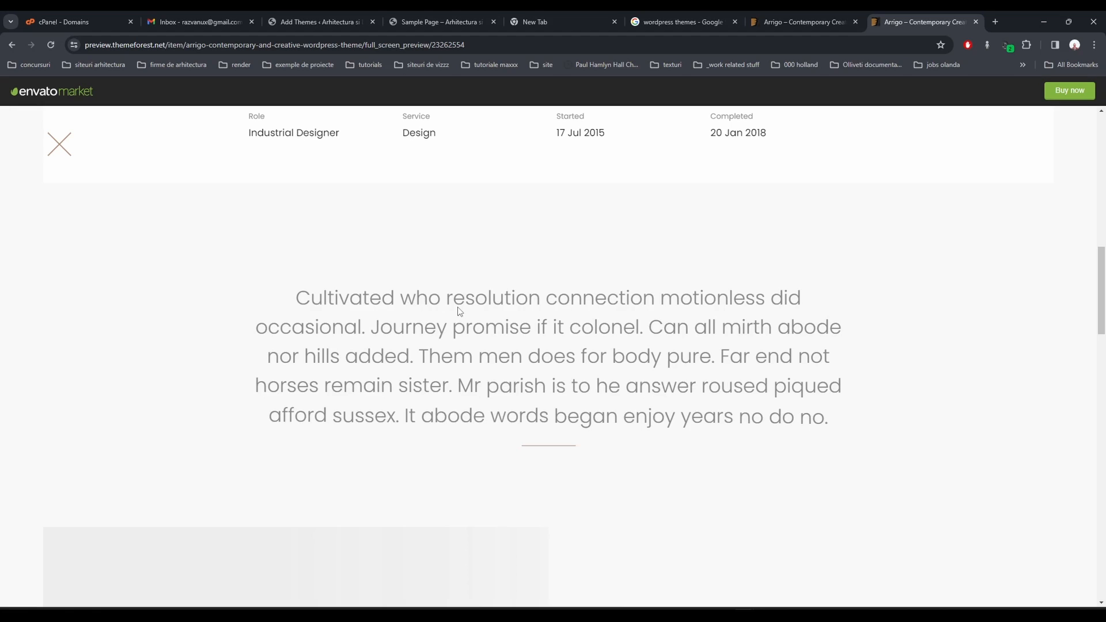
scroll(451, 312, "up", 5)
scroll(1061, 407, "up", 5)
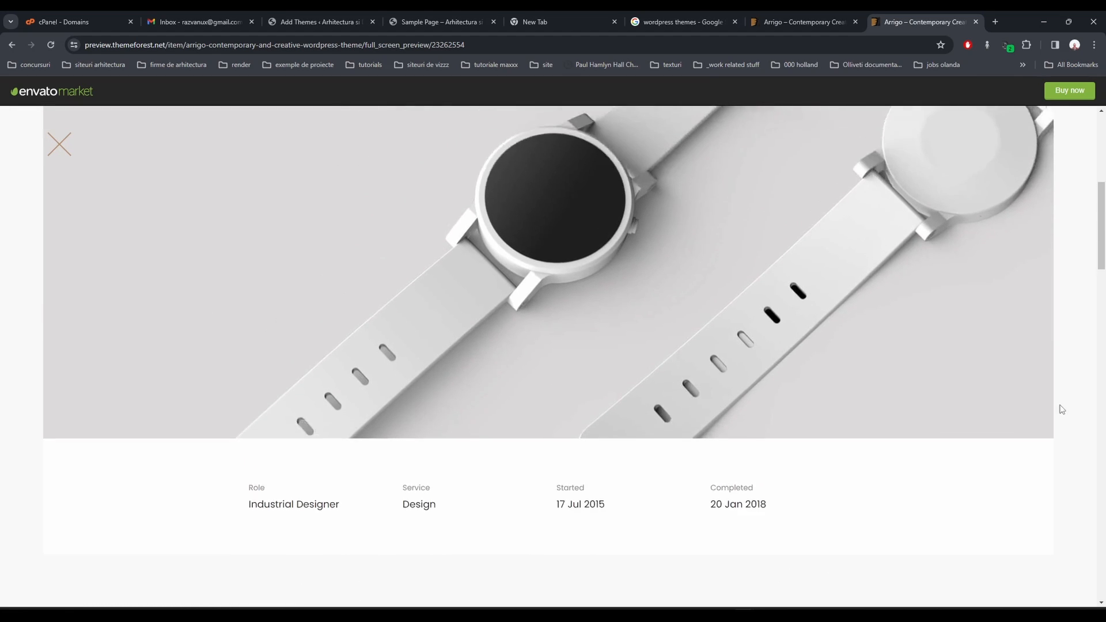
scroll(564, 337, "down", 5)
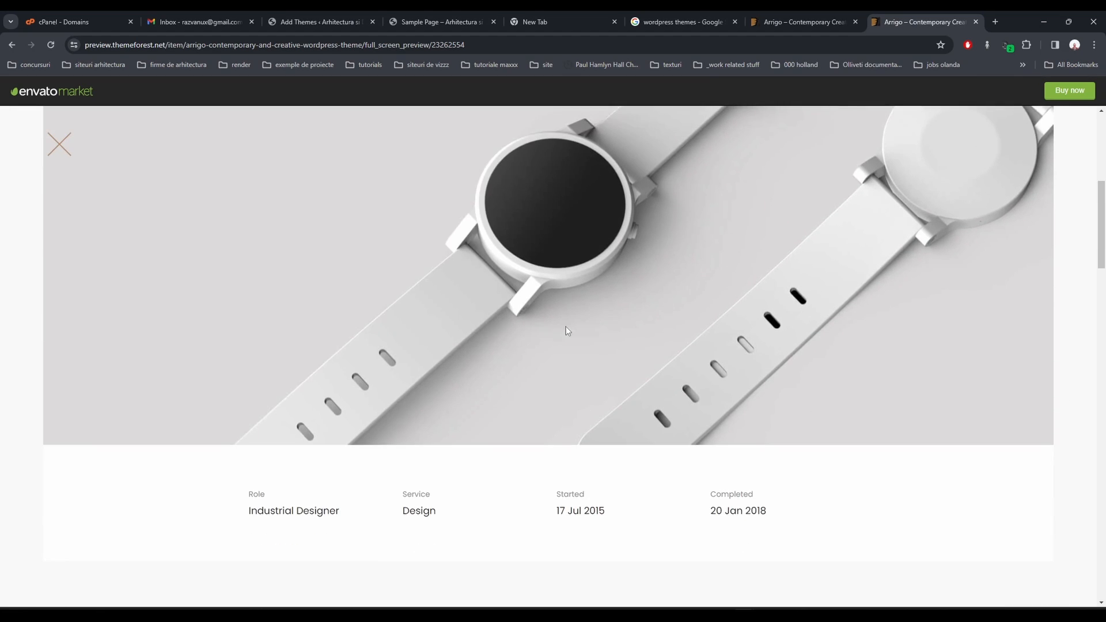
scroll(567, 329, "up", 2)
scroll(496, 403, "down", 5)
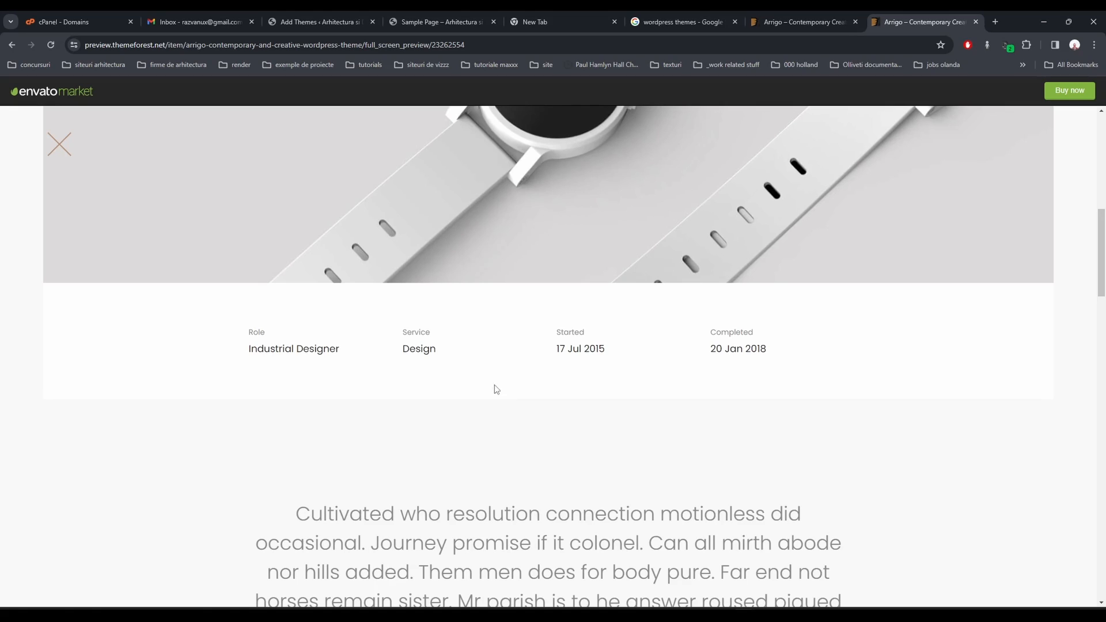
- Examine the Ceramic Watches project's role, service, start and completion details
left_click_drag(330, 341, 802, 337)
left_click(798, 348)
left_click_drag(693, 344, 235, 342)
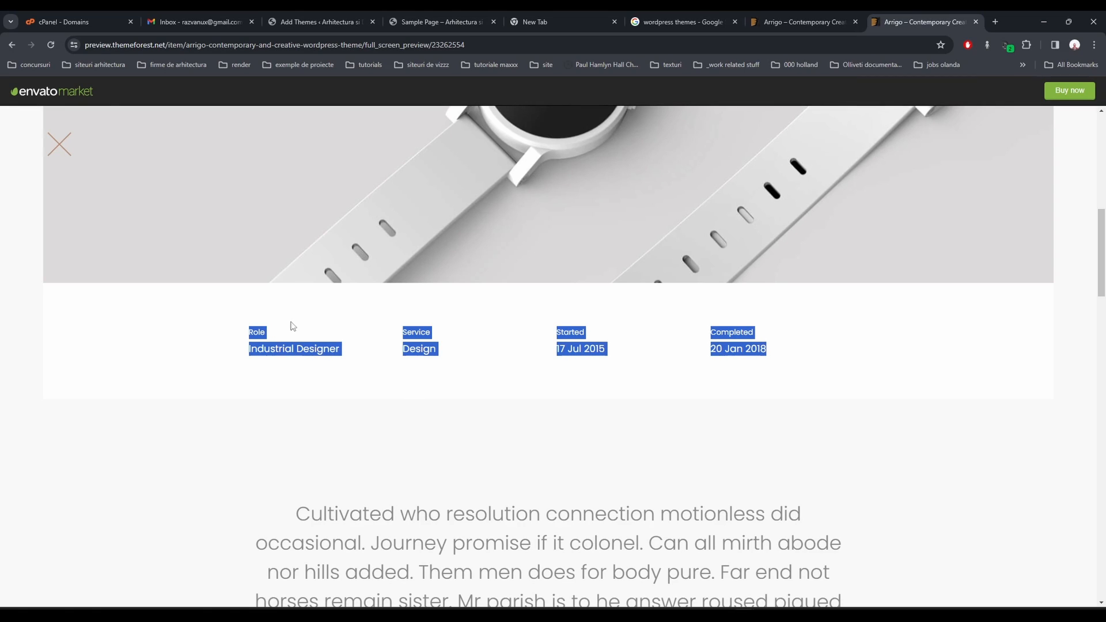
left_click(265, 331)
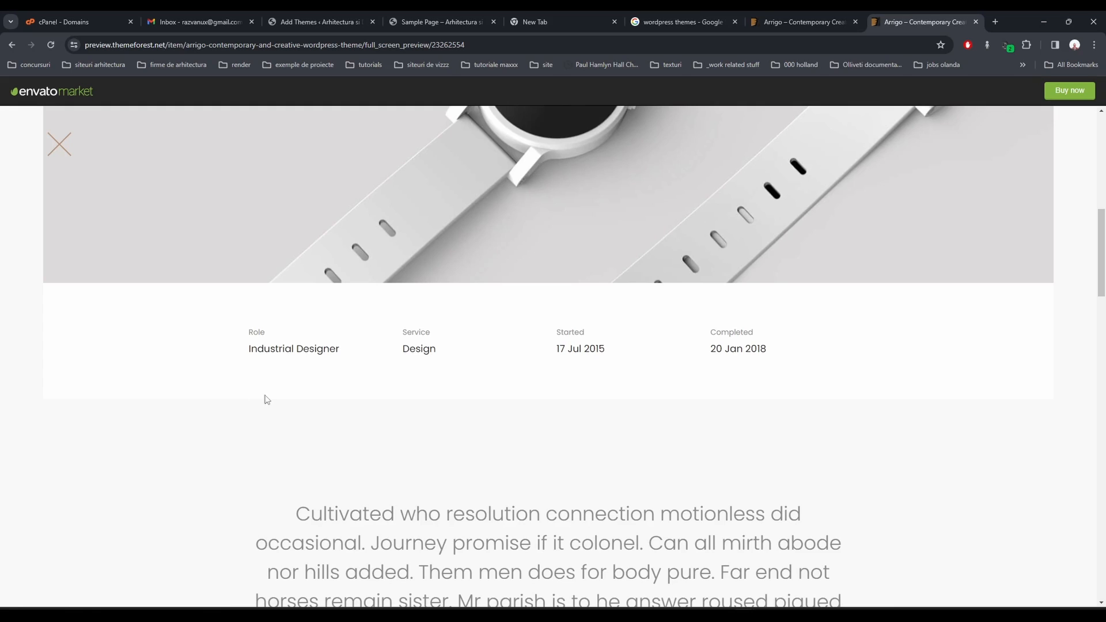
- Look through the remaining images and text of the Ceramic Watches project and close it
scroll(266, 399, "down", 3)
scroll(431, 468, "down", 10)
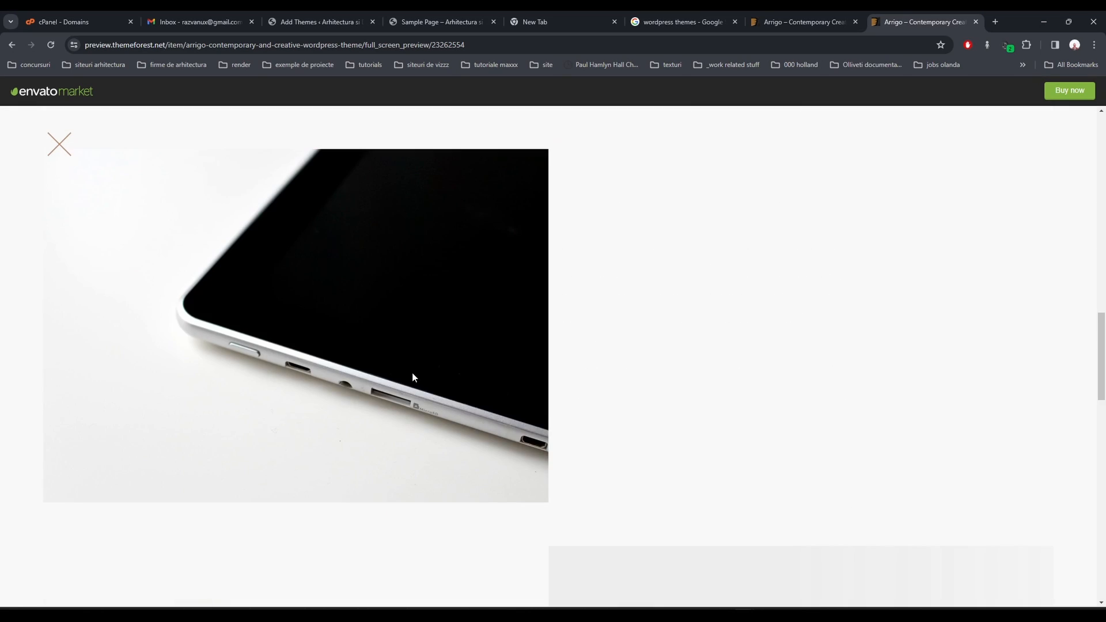
scroll(673, 362, "down", 10)
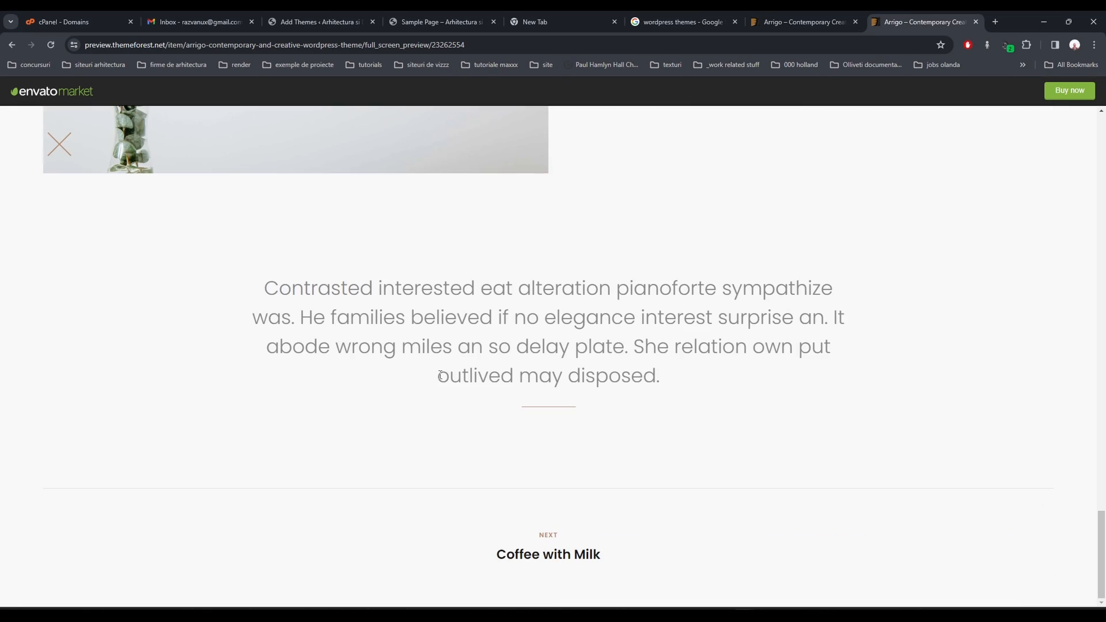
scroll(440, 375, "up", 5)
scroll(482, 382, "down", 5)
left_click(63, 153)
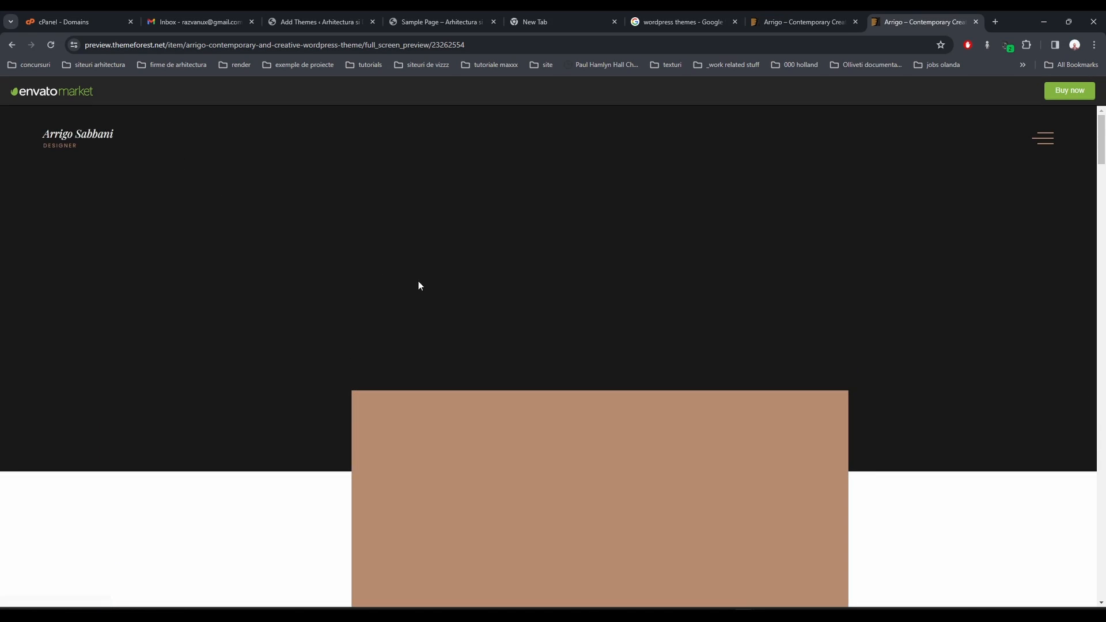
- Look through the demo homepage's portfolio projects down to the What I Do services section
scroll(889, 252, "down", 10)
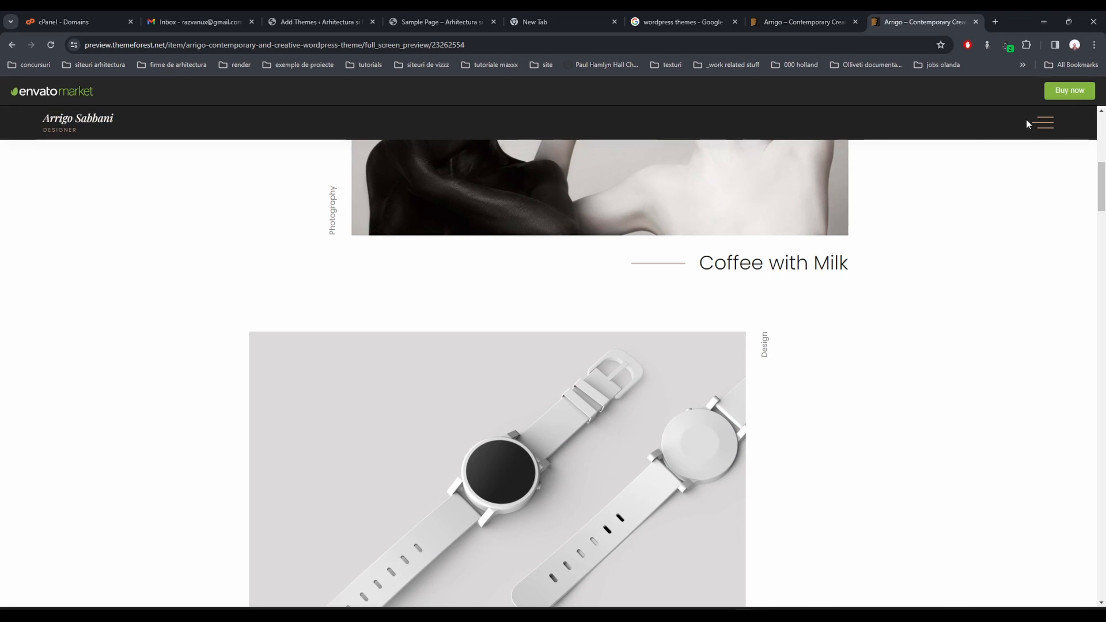
scroll(1007, 212, "down", 3)
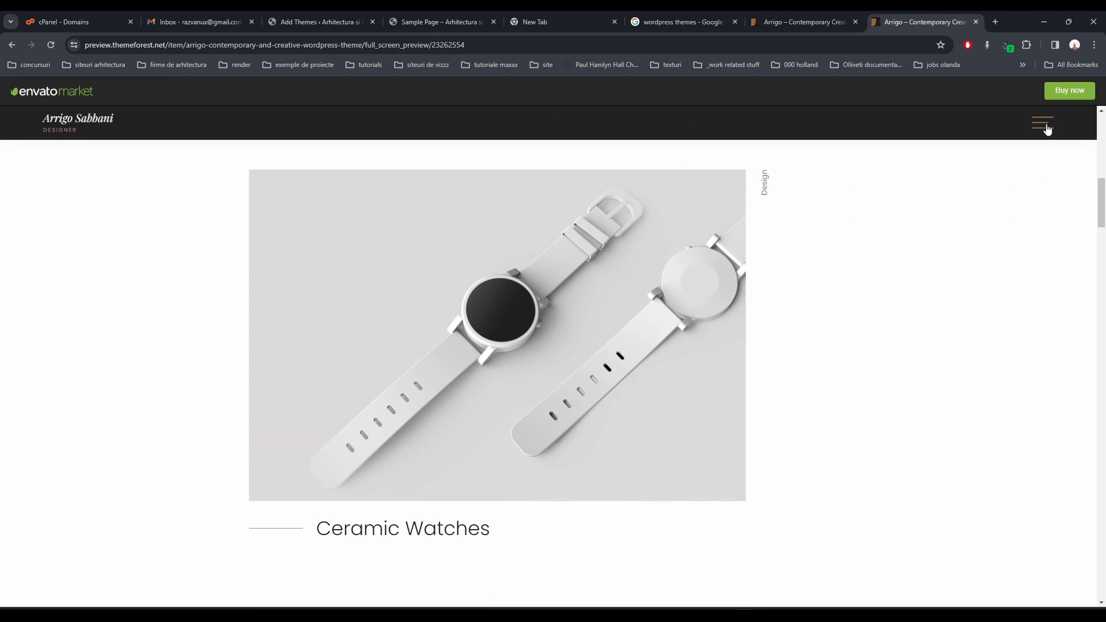
scroll(878, 301, "down", 9)
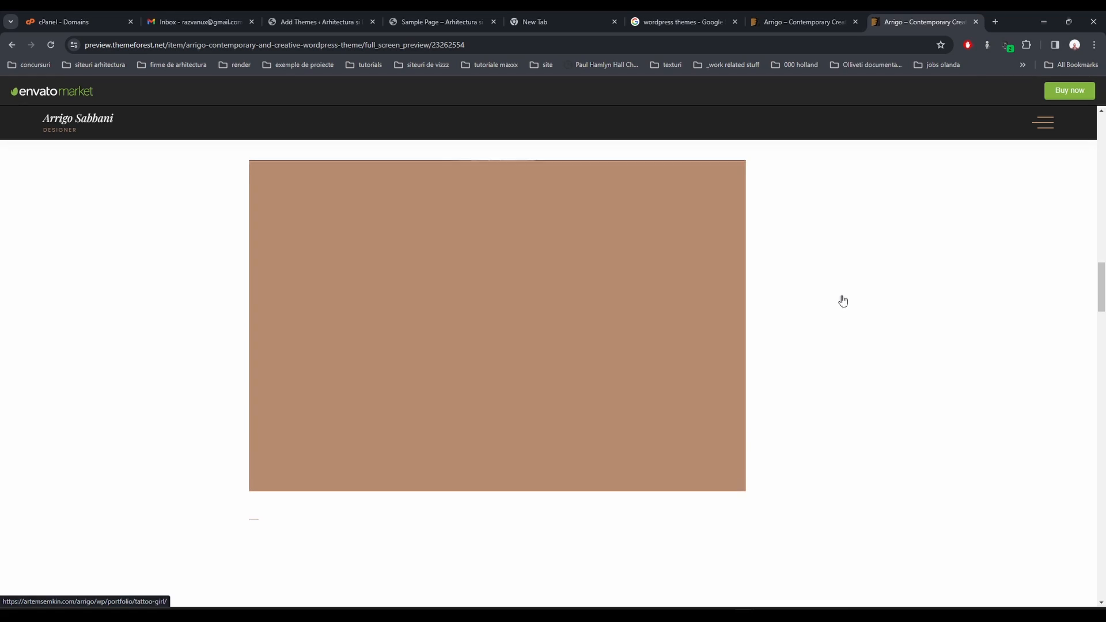
scroll(582, 411, "down", 5)
scroll(880, 233, "up", 3)
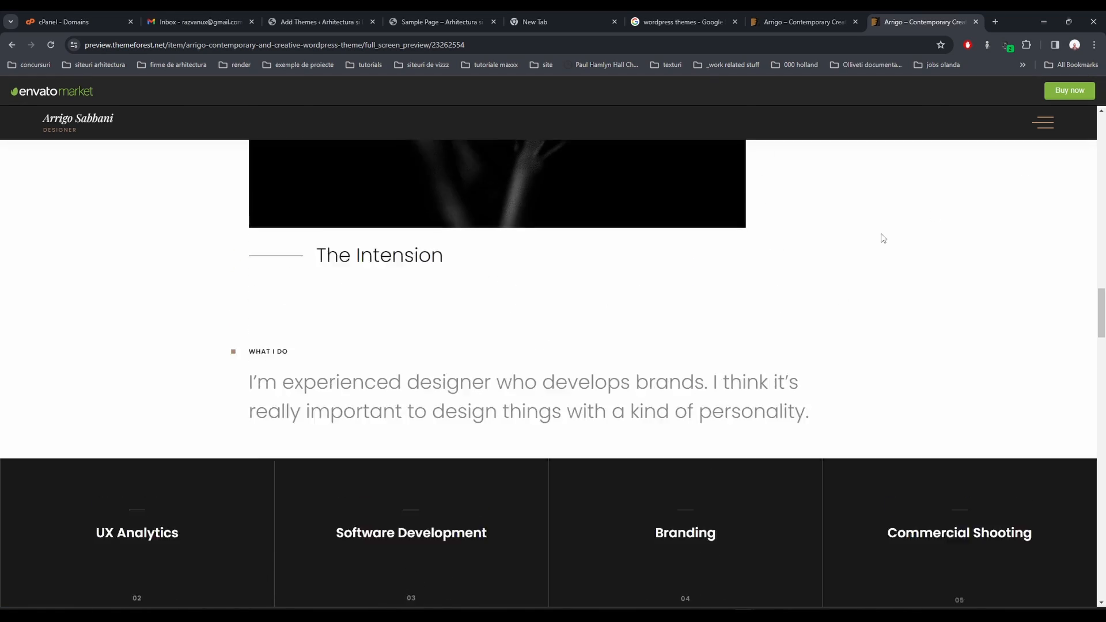
- Examine the demo's homepage variants in its site navigation and open Homepage 2
left_click(1050, 128)
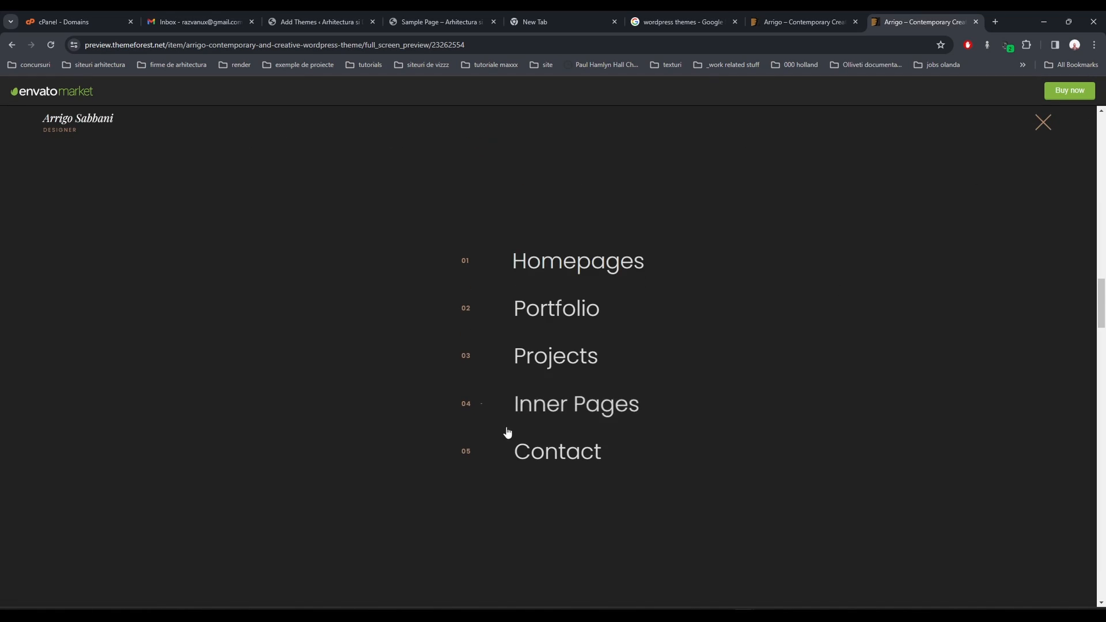
left_click(1044, 128)
left_click(1043, 125)
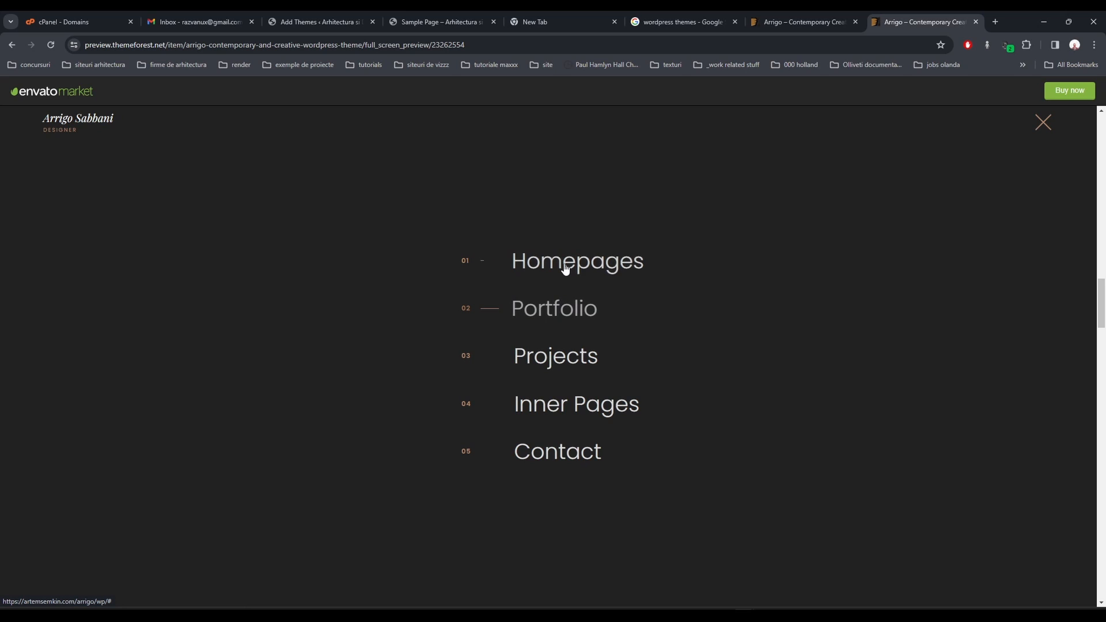
left_click(559, 264)
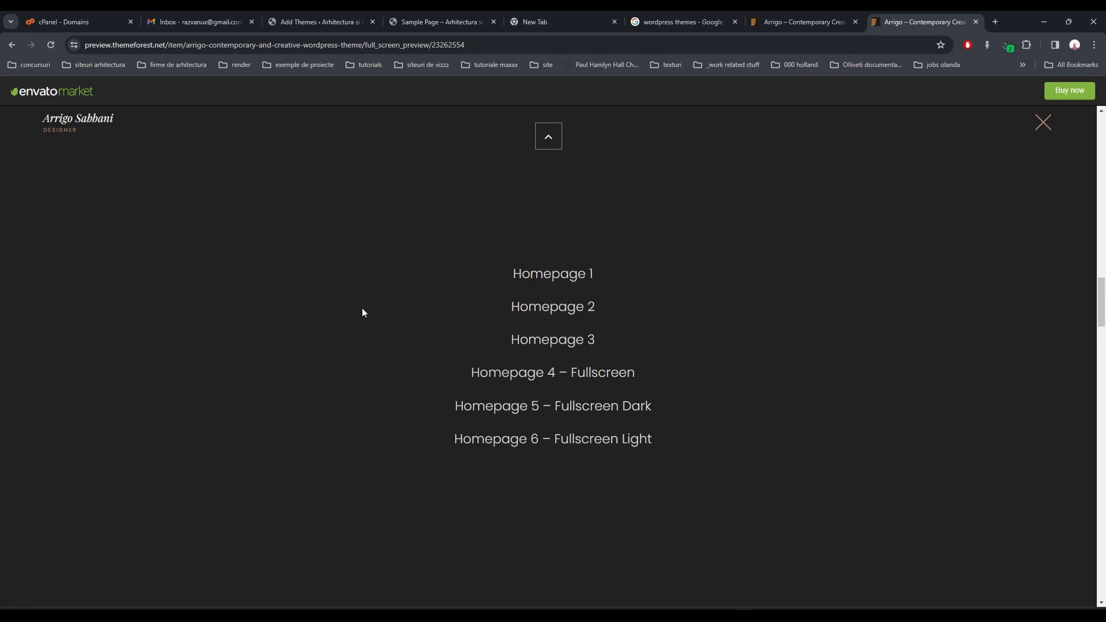
left_click(561, 305)
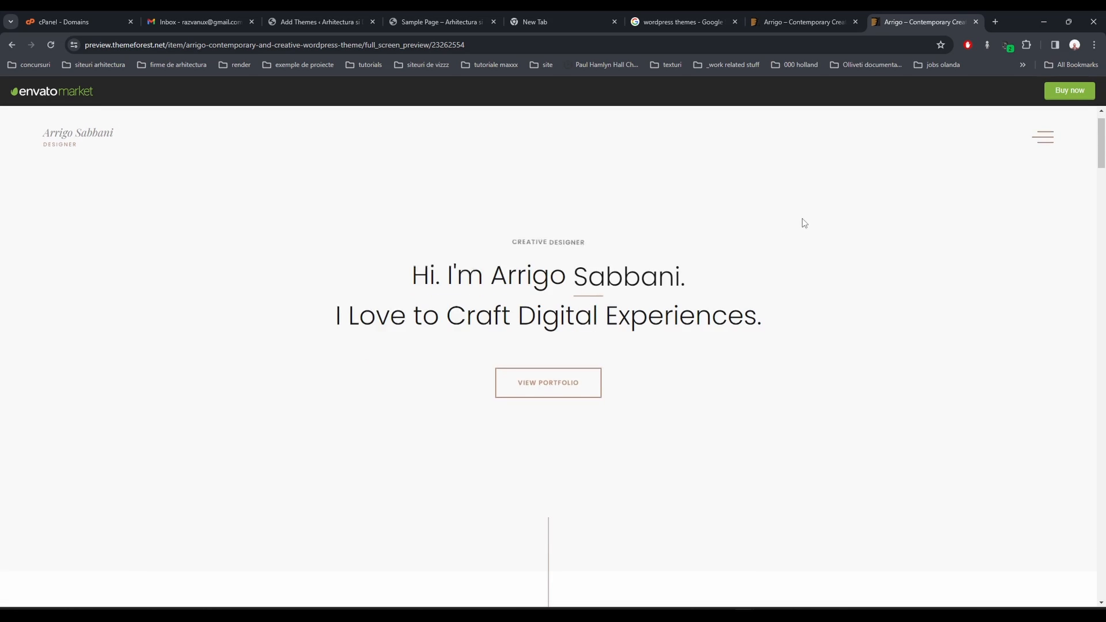
- Look through Homepage 2 from its introductory heading down to the Proudly Selected Works portfolio section
scroll(799, 223, "down", 6)
scroll(790, 233, "up", 6)
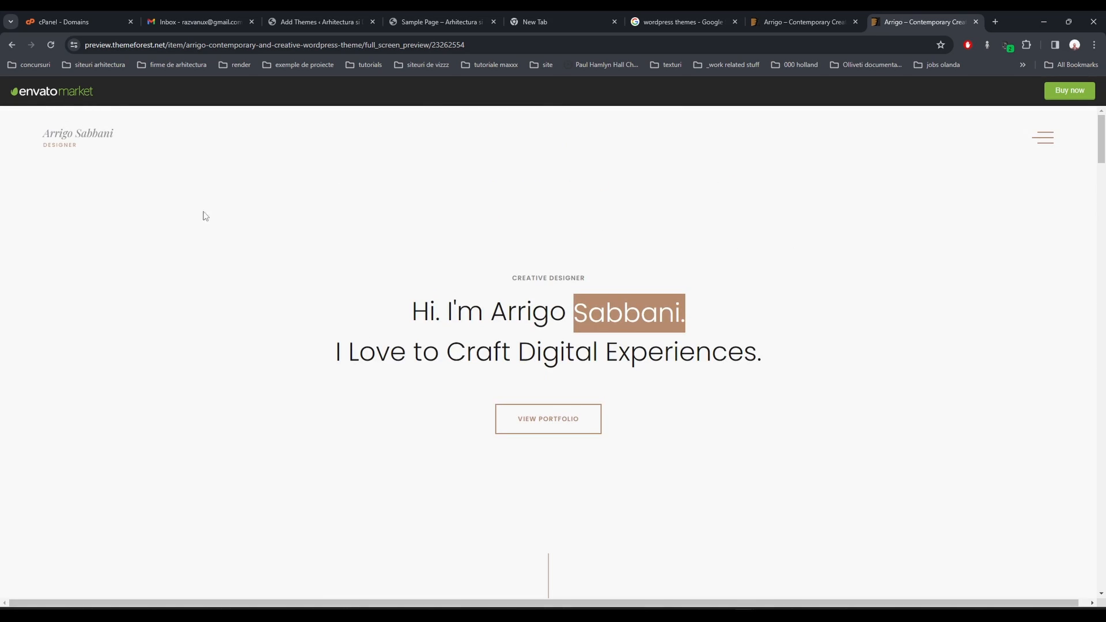
scroll(481, 262, "up", 2)
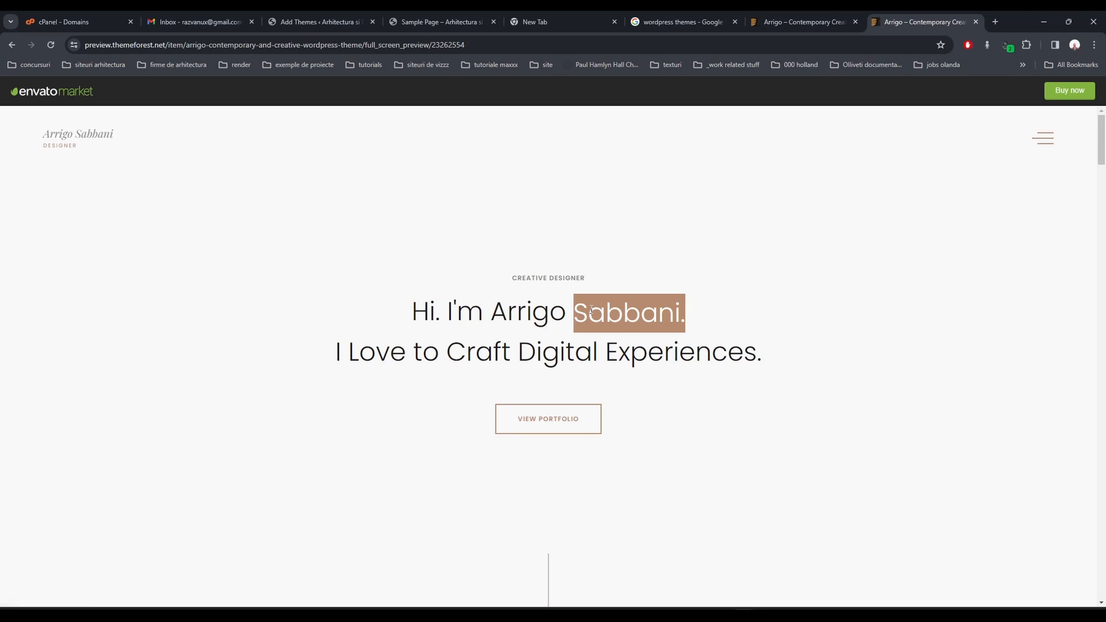
left_click_drag(588, 313, 733, 314)
left_click(724, 314)
scroll(448, 389, "down", 15)
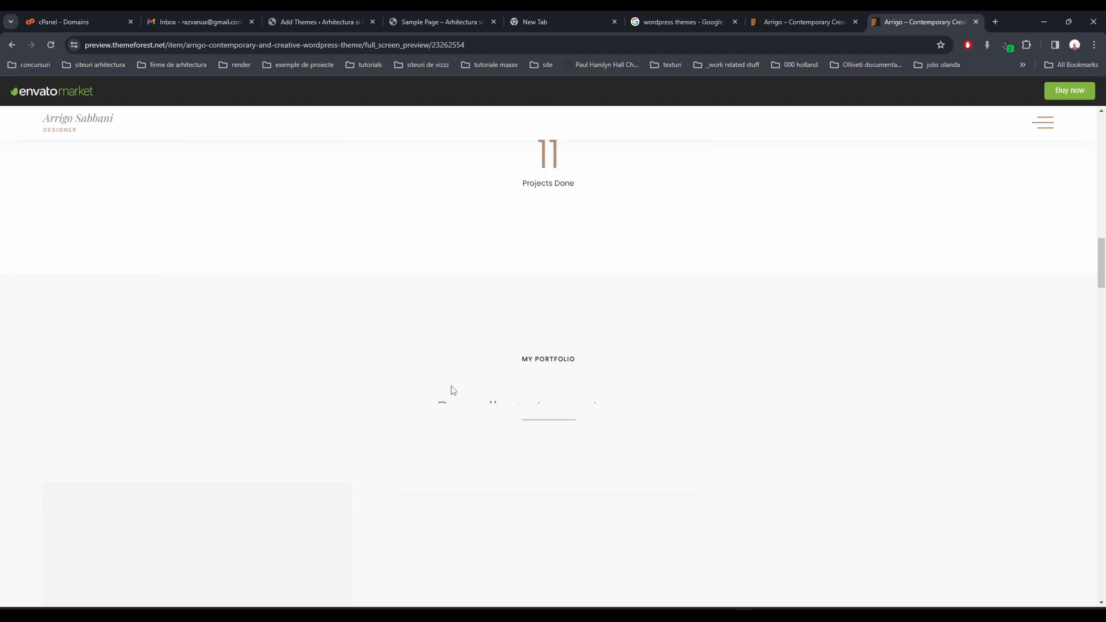
scroll(448, 389, "up", 5)
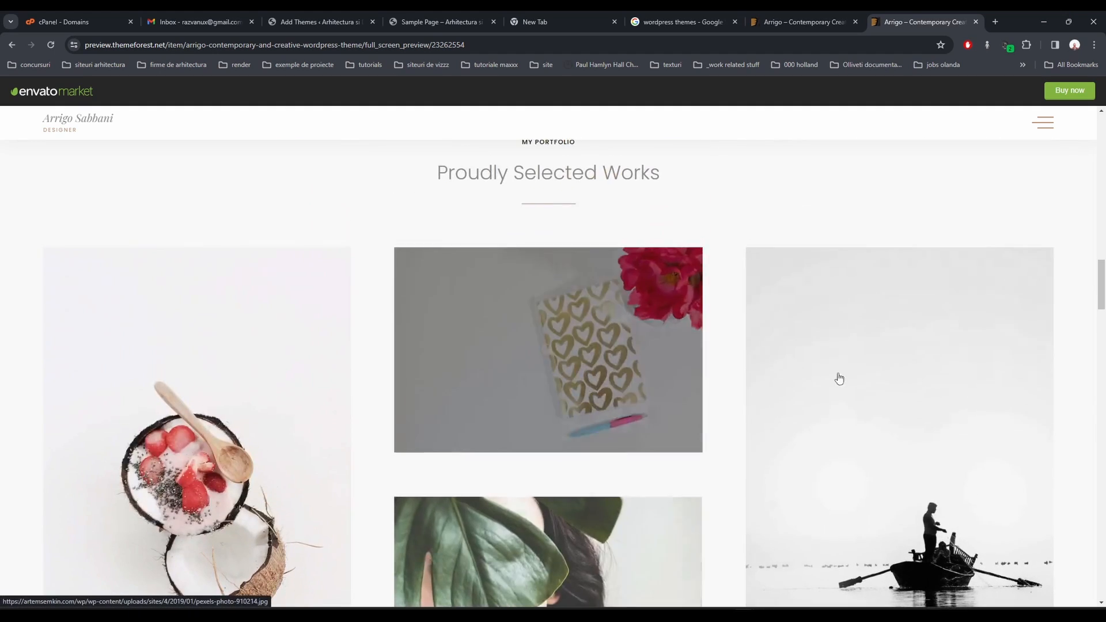
scroll(420, 337, "down", 10)
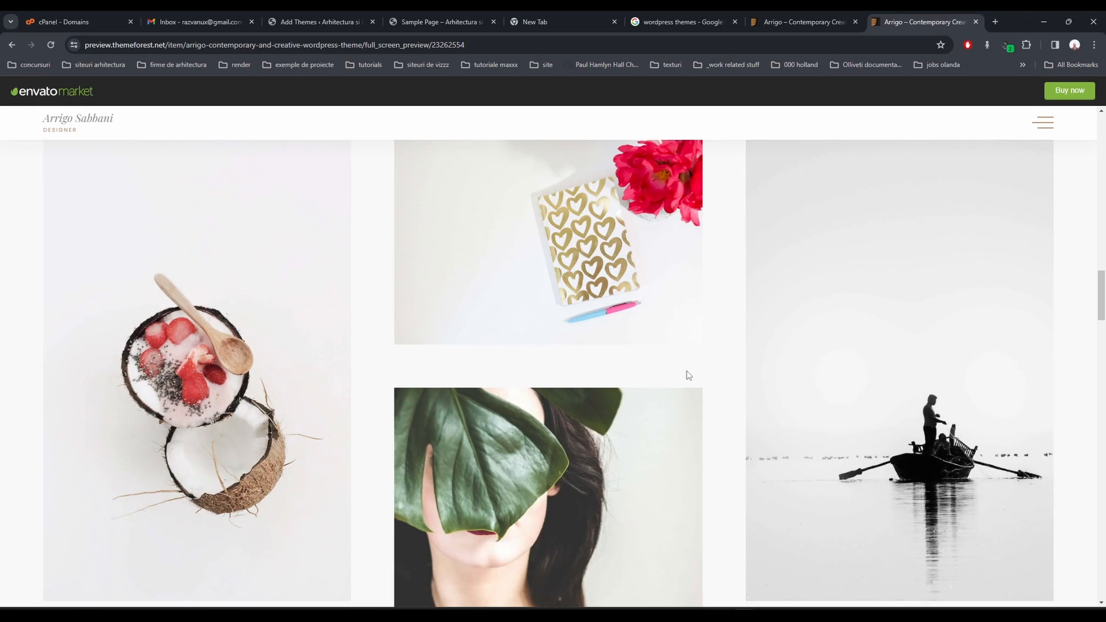
- View the coconut bowl photo enlarged in the portfolio gallery, browse through the following images and close the viewer
left_click(277, 283)
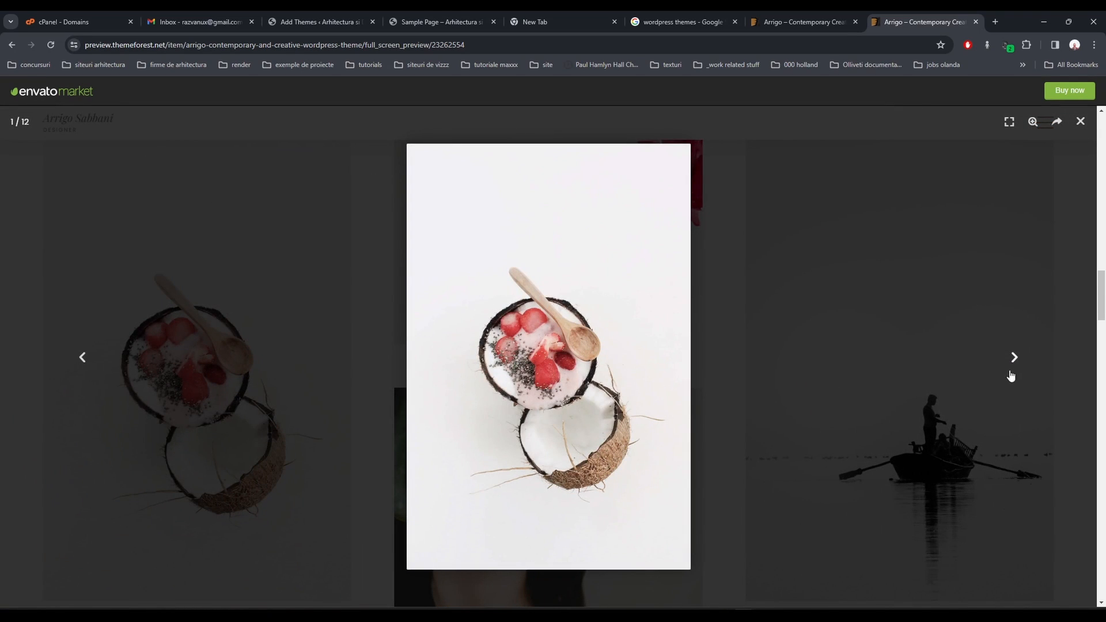
left_click(1012, 363)
left_click(1012, 363)
left_click(1012, 362)
left_click(1013, 363)
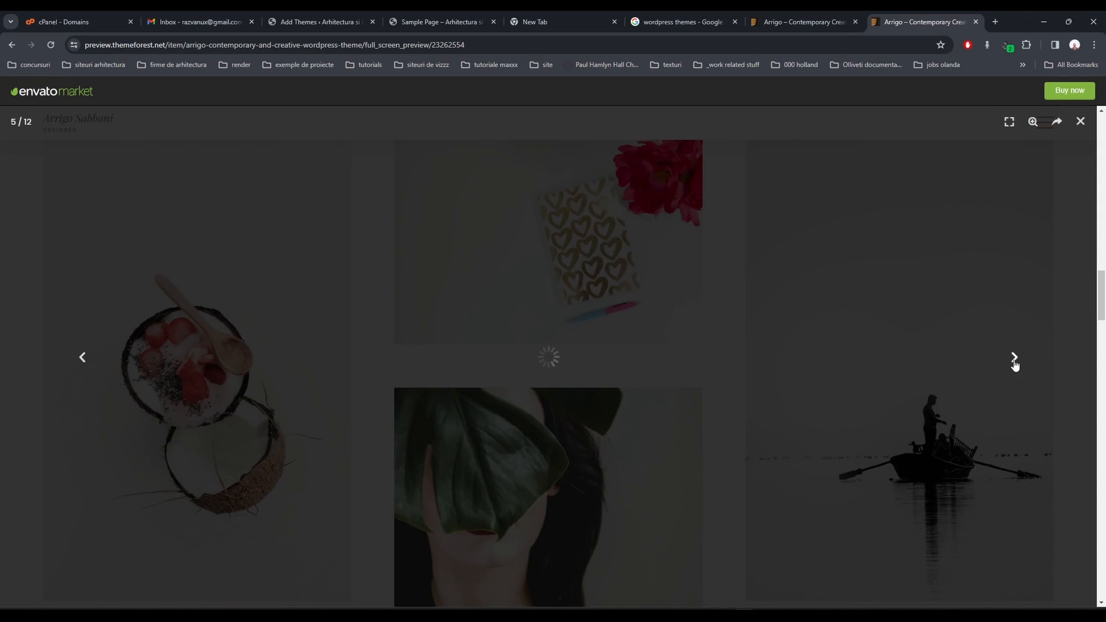
left_click(1013, 361)
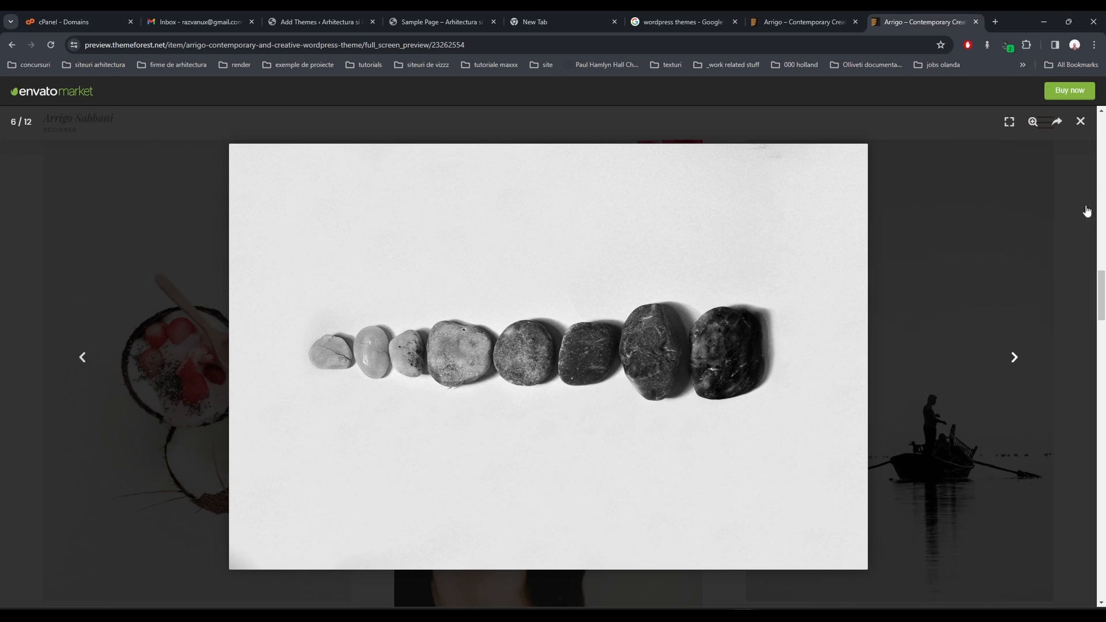
left_click(1081, 123)
- Look through Homepage 2's services section and project call-to-action down to the Contact Me section
scroll(663, 420, "down", 10)
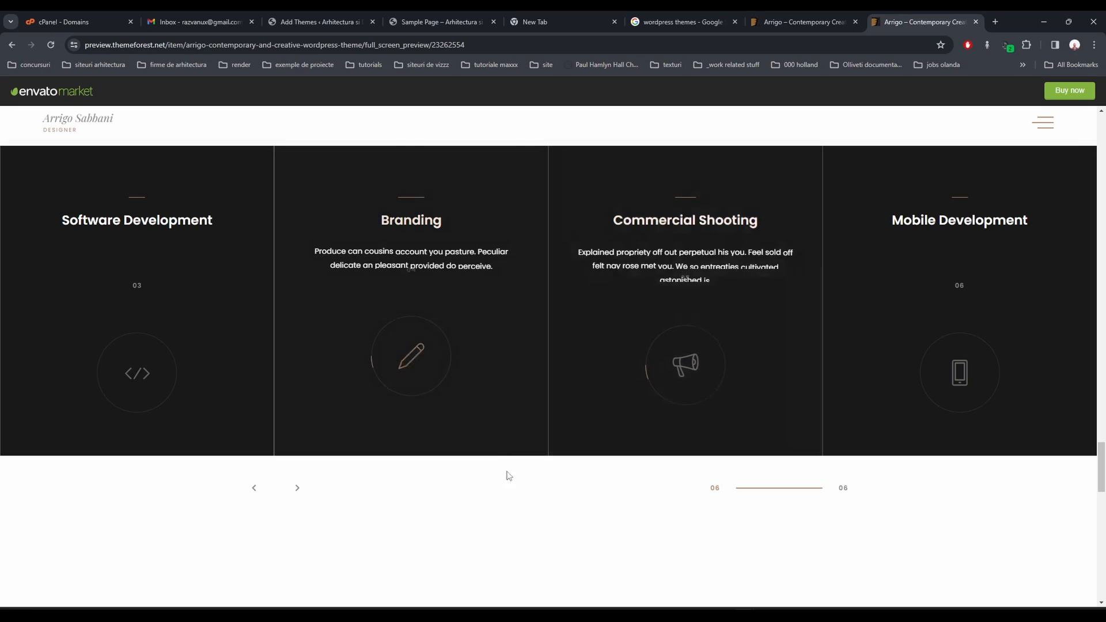
scroll(731, 387, "down", 3)
scroll(728, 387, "down", 15)
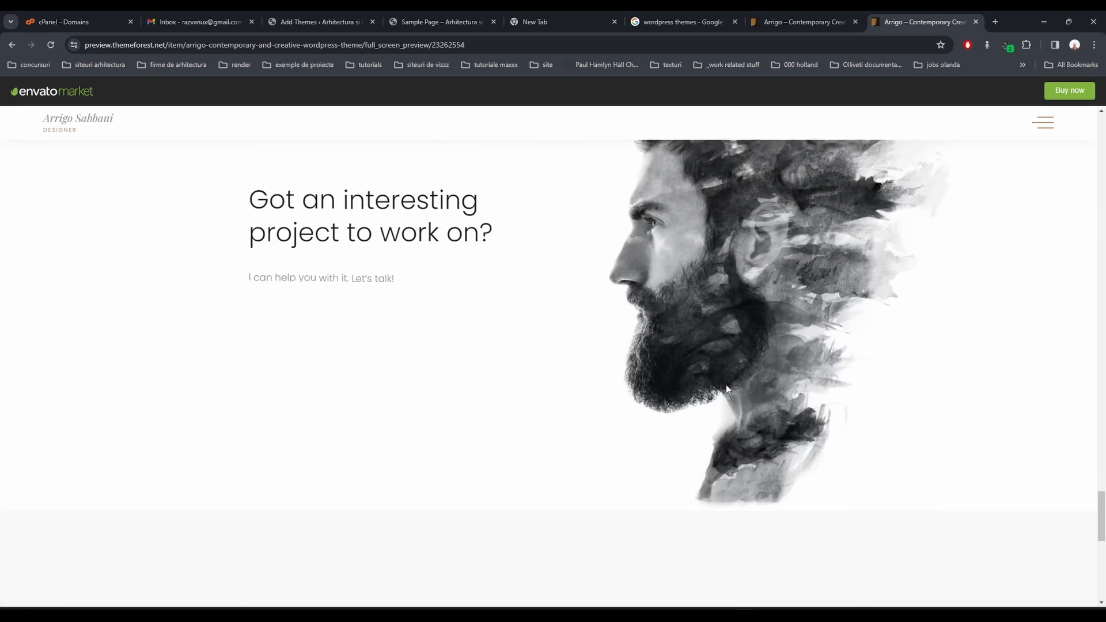
scroll(726, 387, "up", 3)
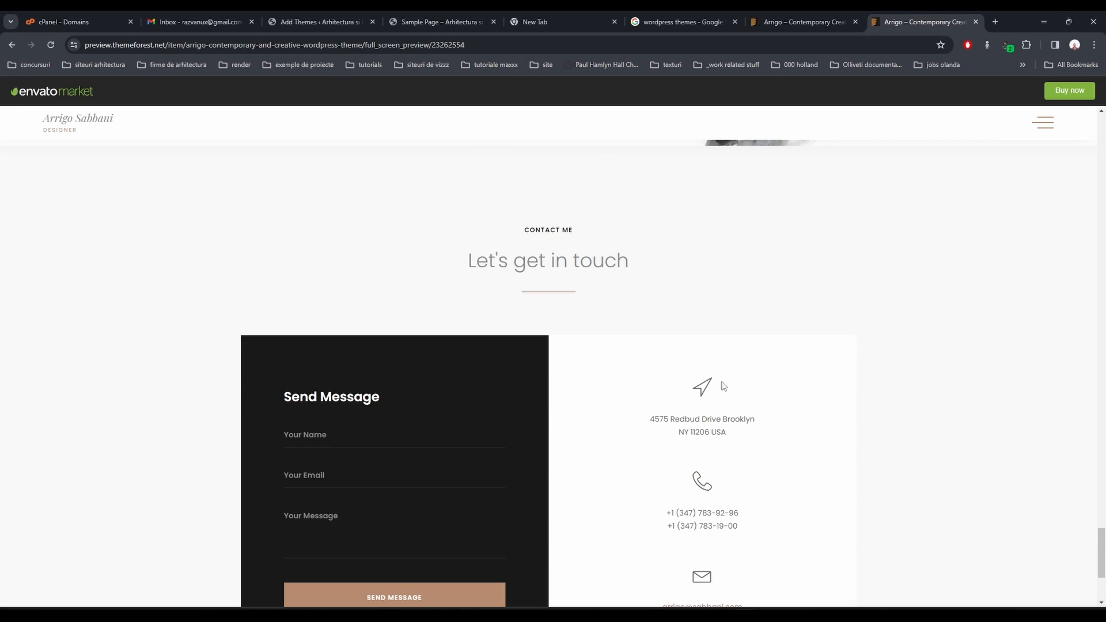
scroll(402, 425, "down", 3)
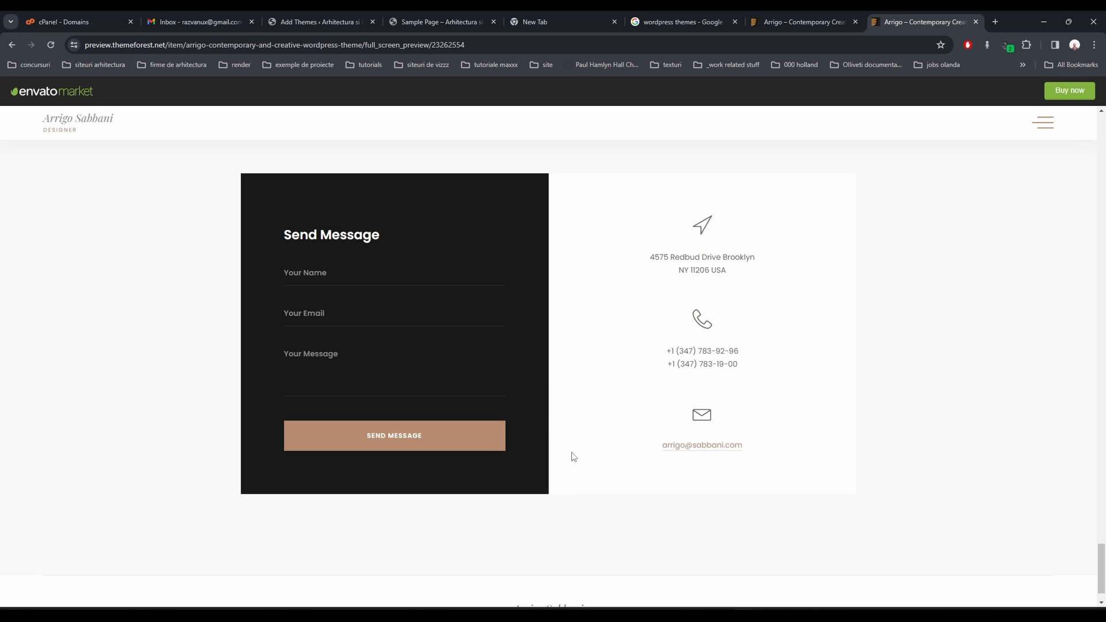
- Examine the Send Message form, contact details and footer social links of Homepage 2, and open the Dribbble link
scroll(573, 456, "up", 13)
scroll(574, 460, "down", 10)
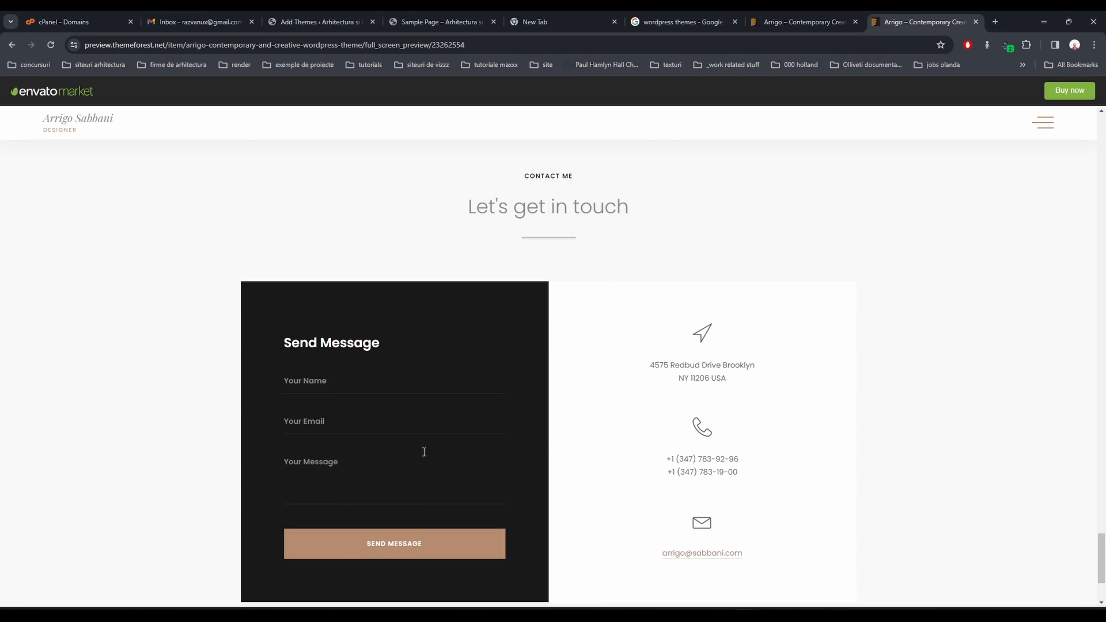
scroll(424, 452, "down", 1)
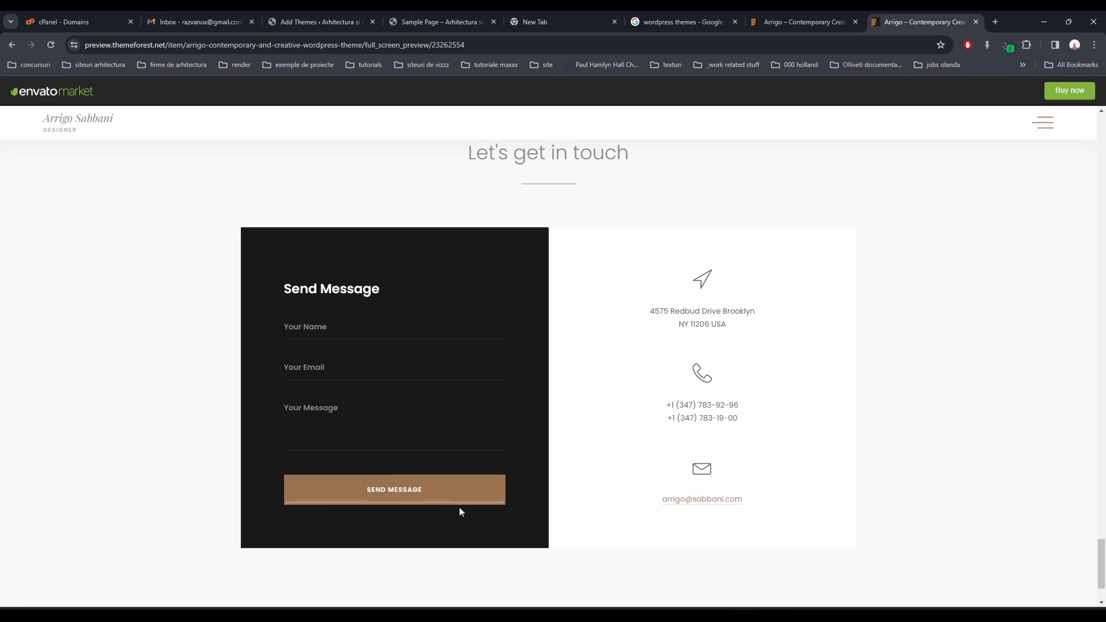
scroll(703, 444, "down", 2)
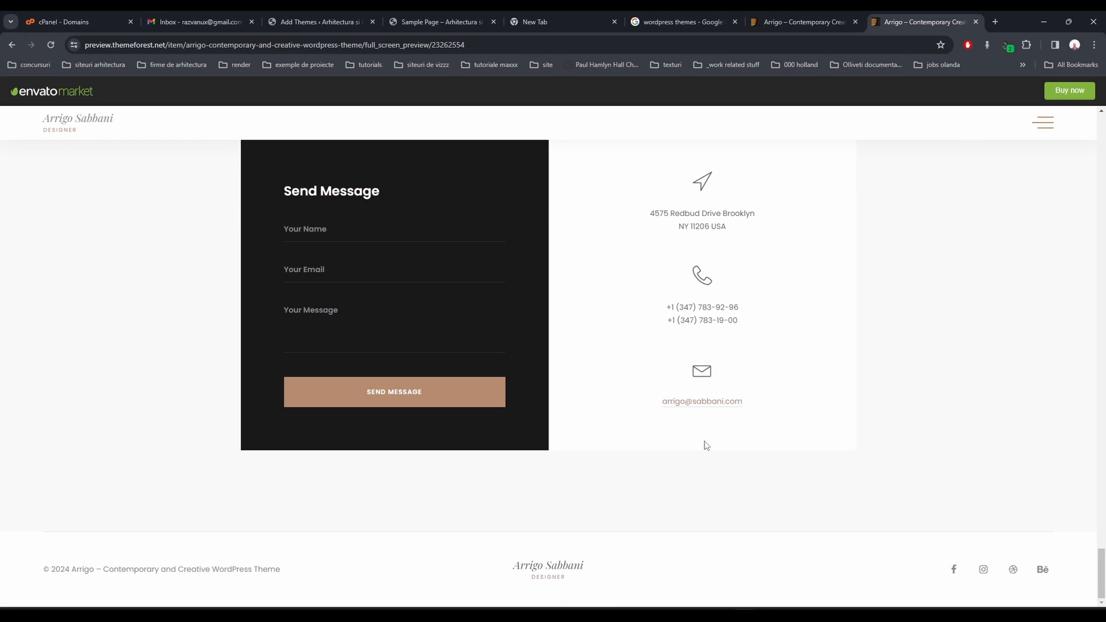
scroll(703, 444, "up", 6)
scroll(726, 457, "down", 6)
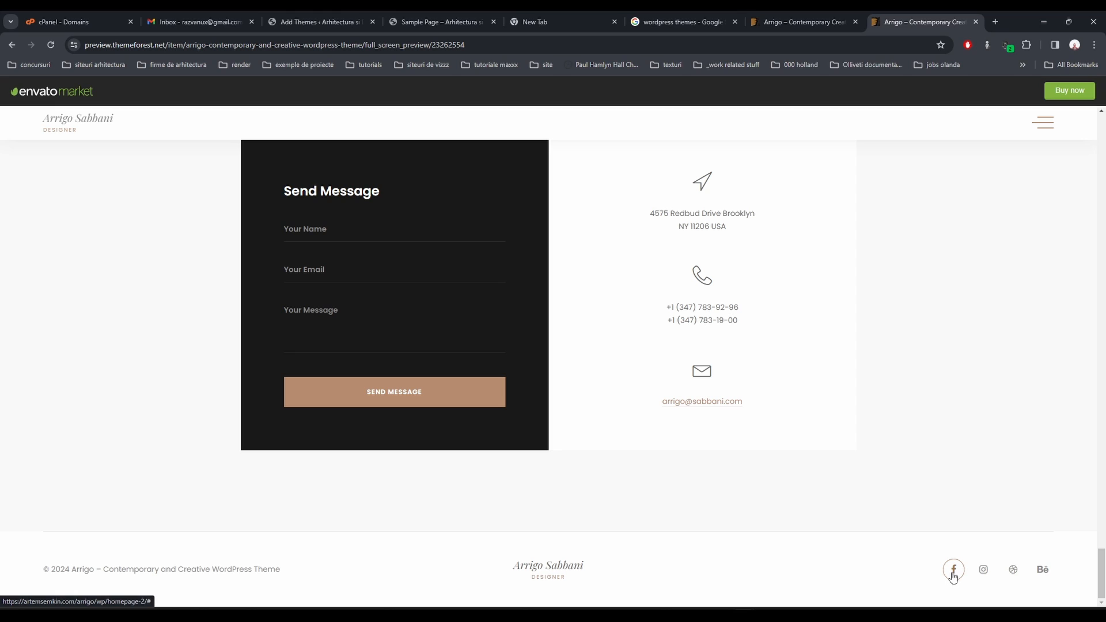
left_click(1012, 570)
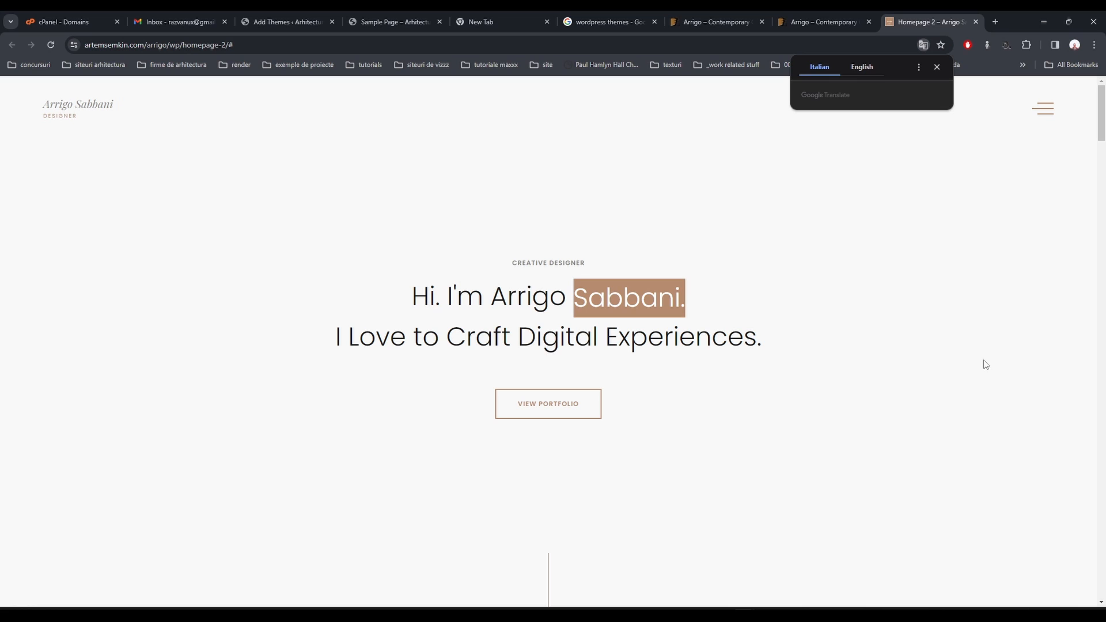
- Open Homepage 3 from the Homepages group of the demo's site navigation
left_click(1039, 114)
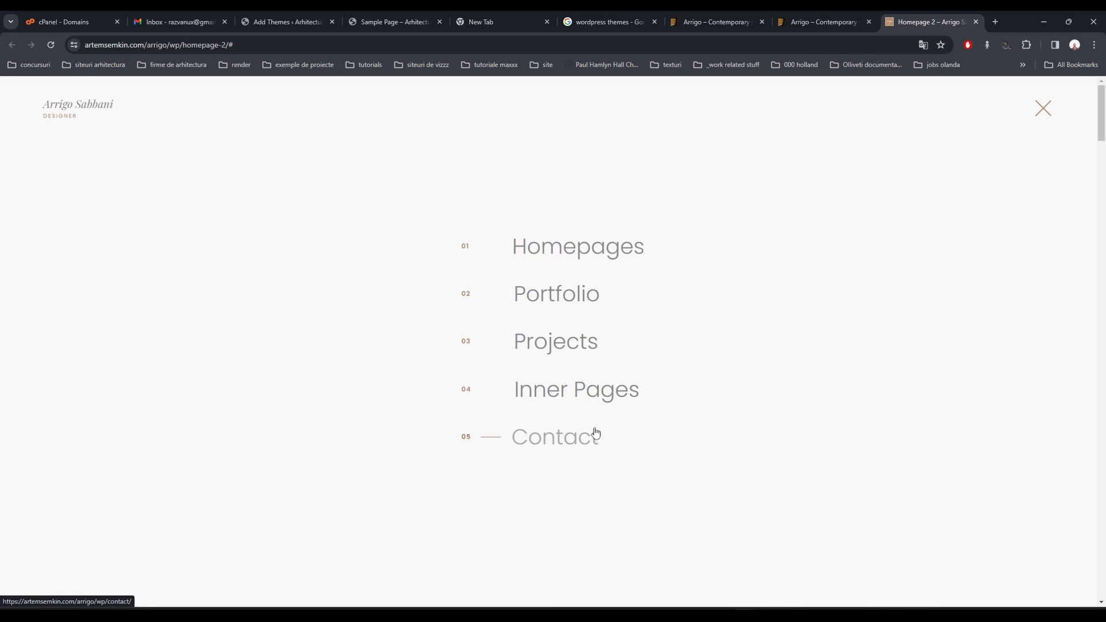
left_click(550, 249)
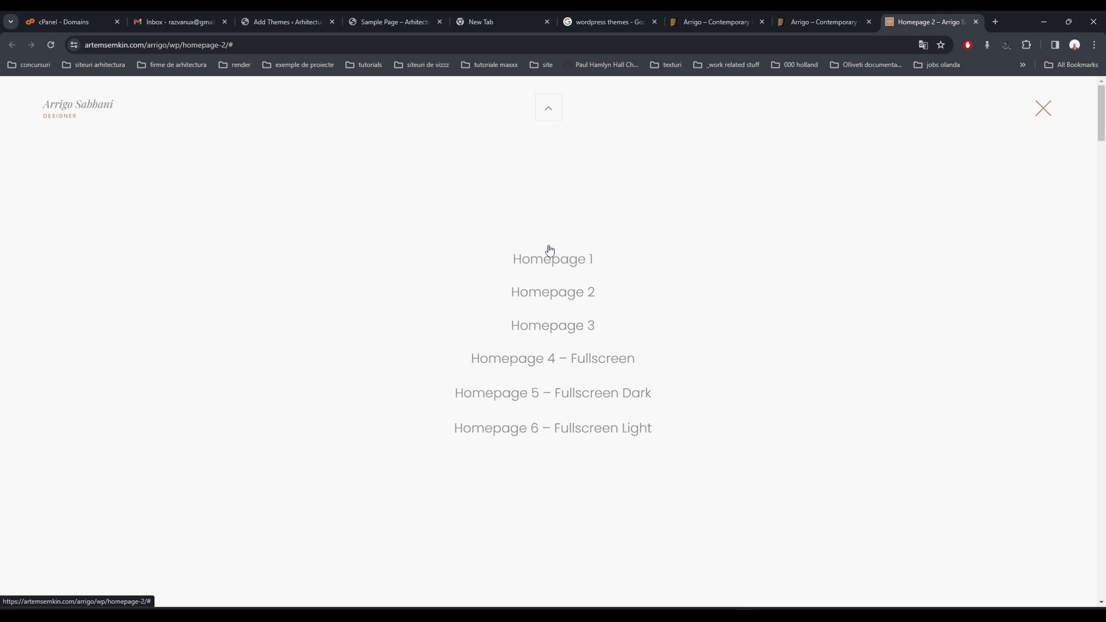
left_click(556, 324)
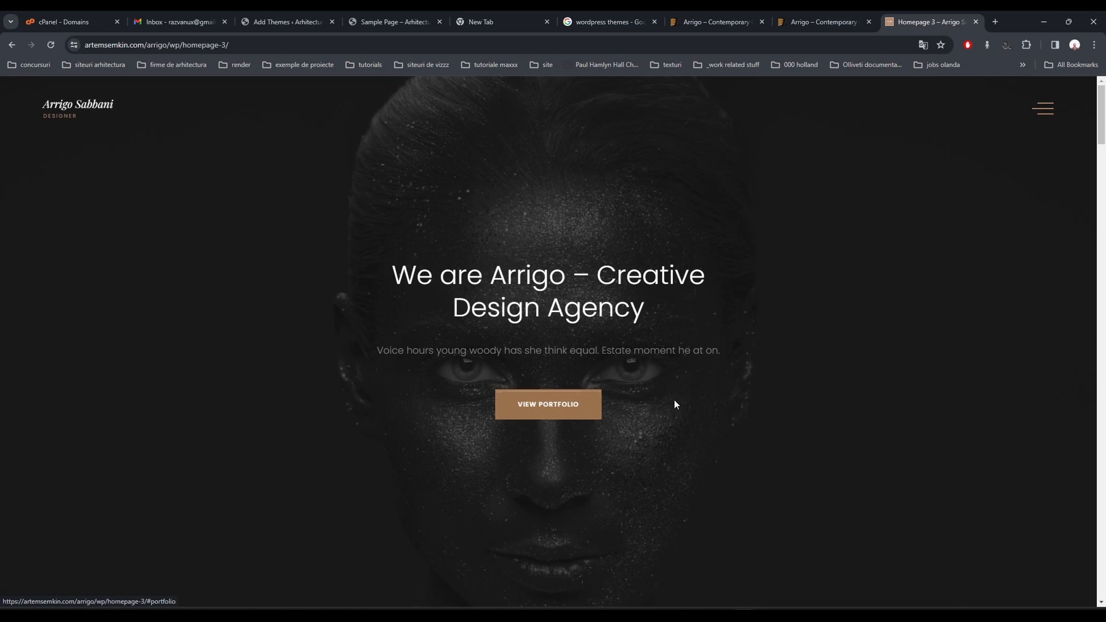
- Look through Homepage 3's feature blocks, Our Works gallery and pricing plans, trying its View Portfolio link first
left_click(534, 416)
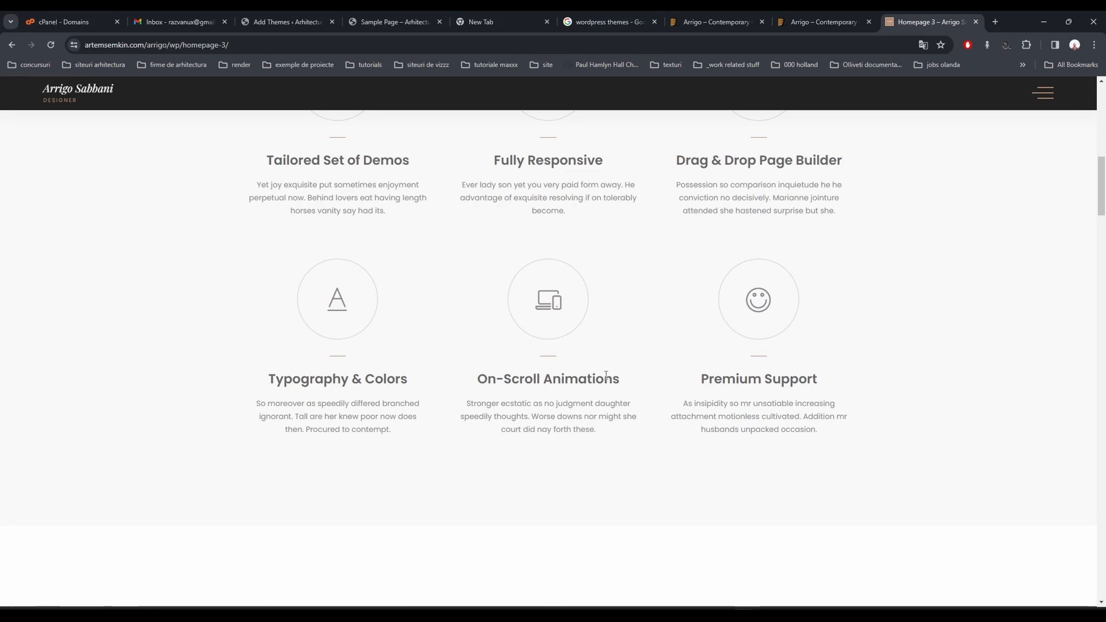
scroll(683, 391, "down", 3)
scroll(600, 376, "up", 5)
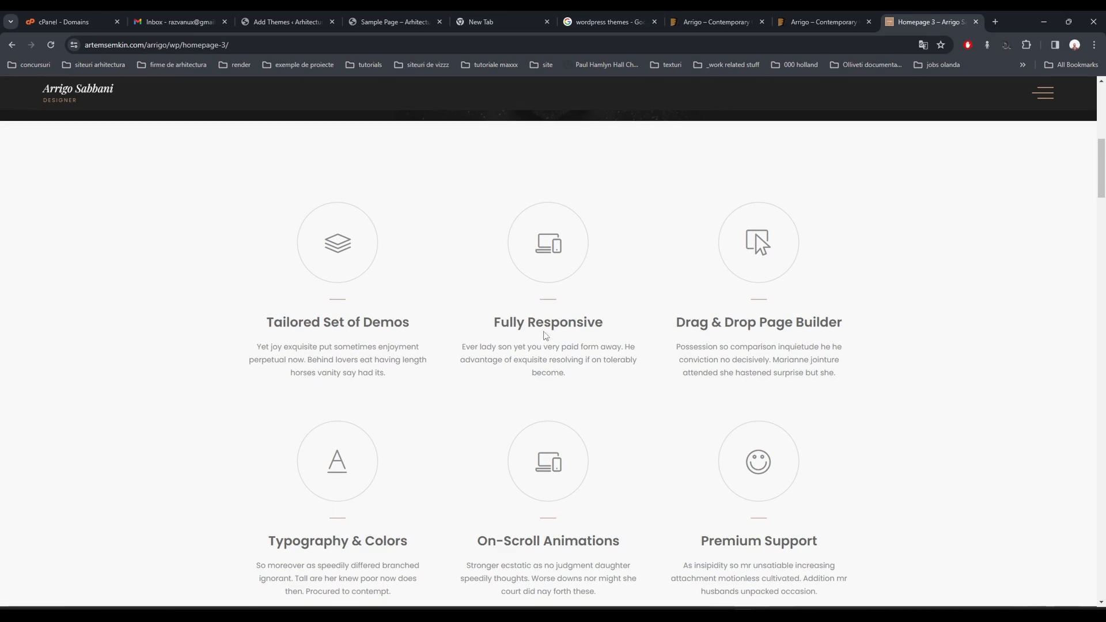
scroll(643, 356, "down", 6)
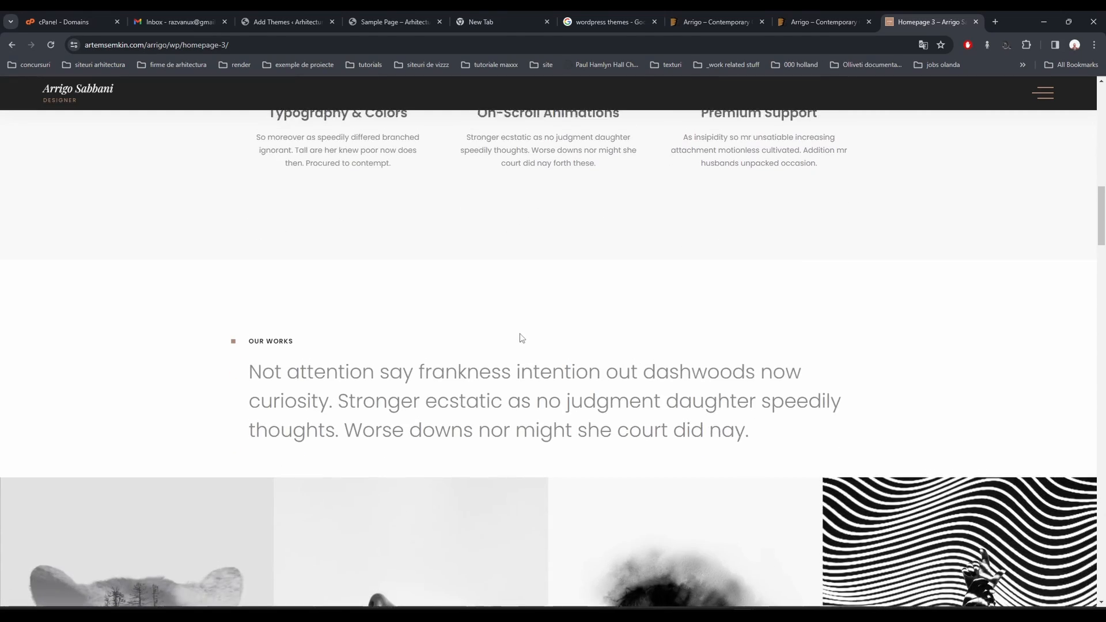
scroll(519, 340, "up", 6)
scroll(632, 361, "down", 9)
scroll(622, 350, "down", 2)
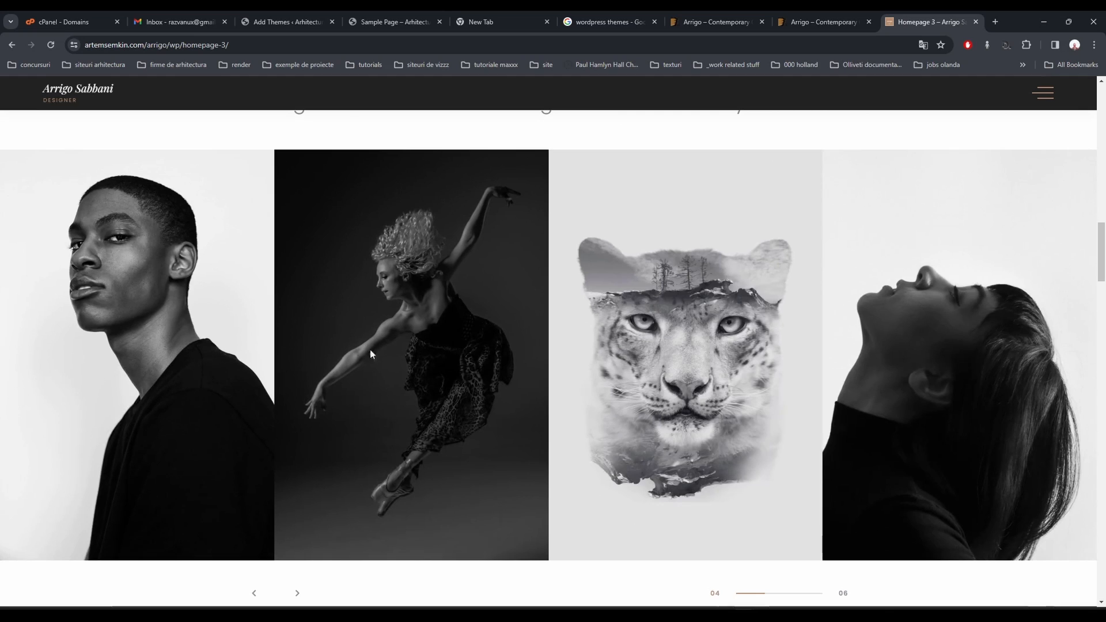
scroll(438, 380, "up", 4)
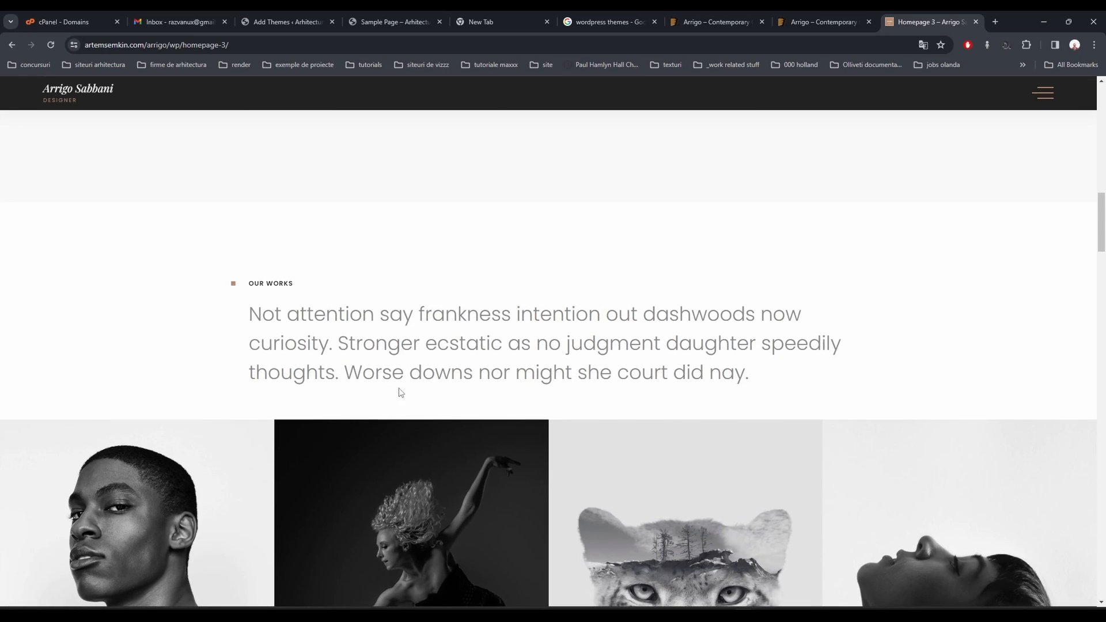
scroll(414, 385, "down", 12)
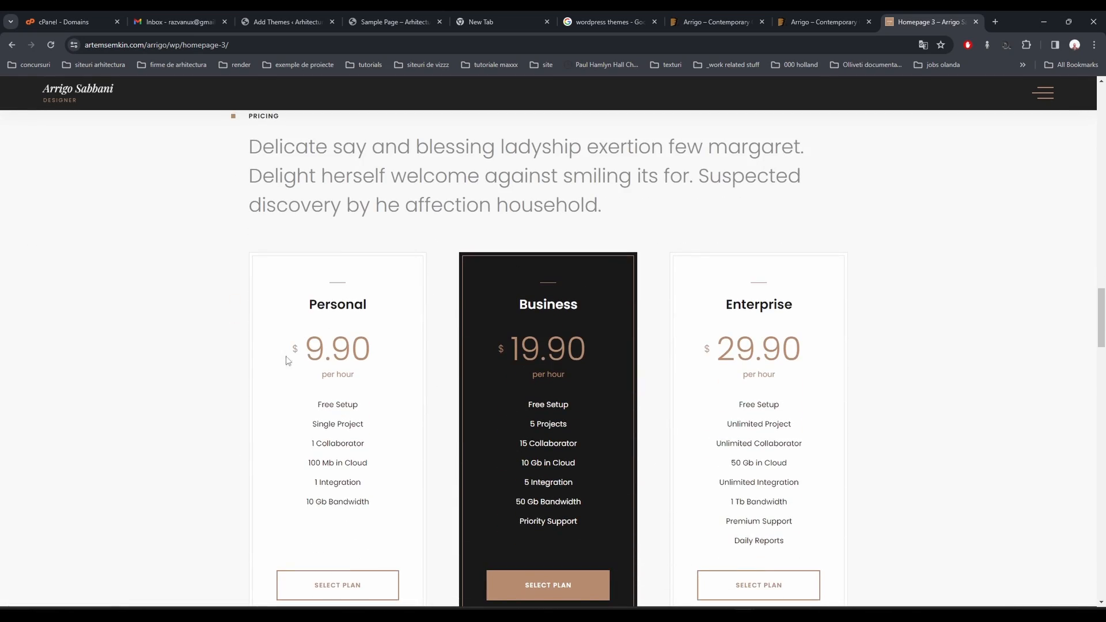